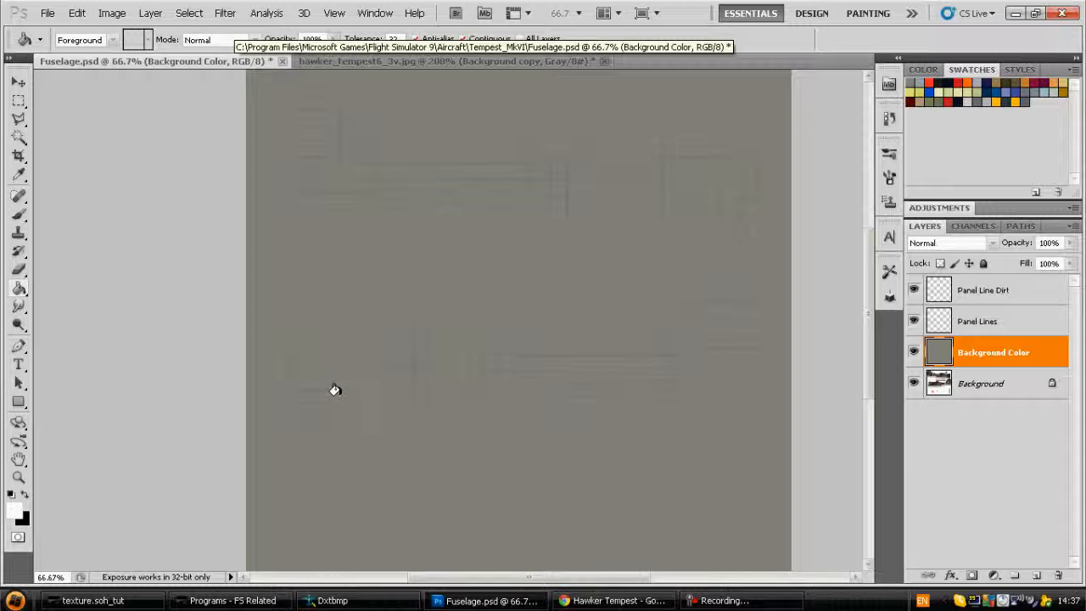
Switch to Chrome and look through the large-size Hawker Tempest image results for reference photos and drawings
left_click(630, 600)
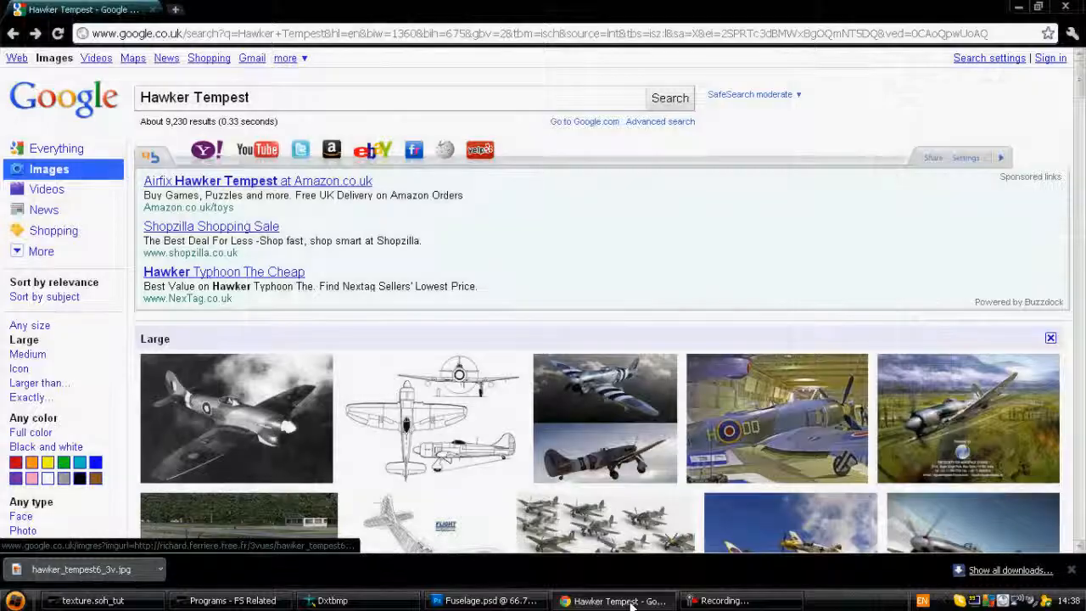
scroll(337, 456, "down", 1)
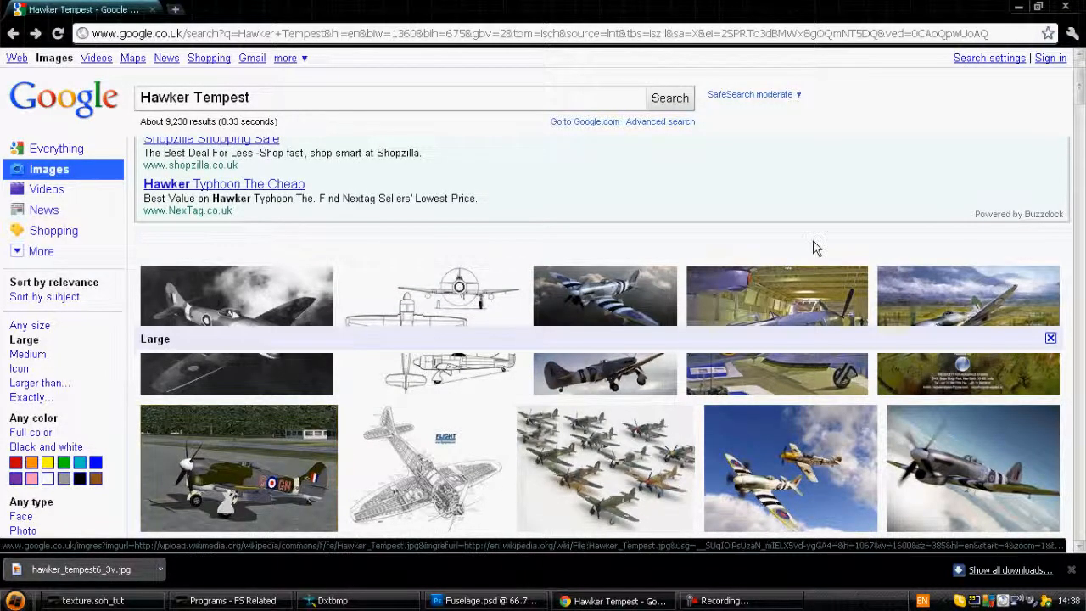
mouse_move(823, 305)
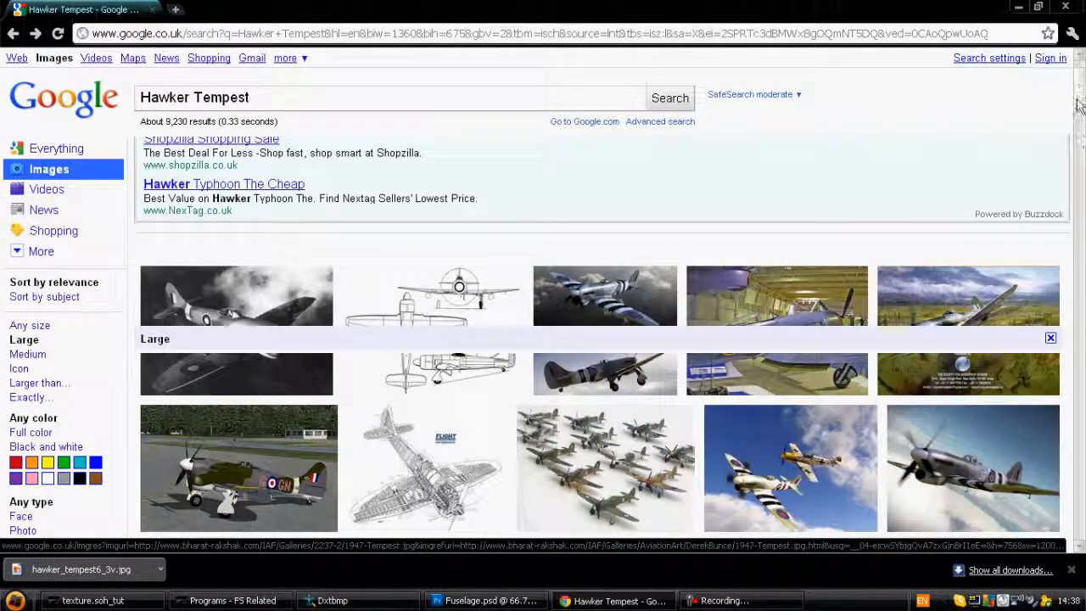
left_click_drag(1079, 97, 1083, 123)
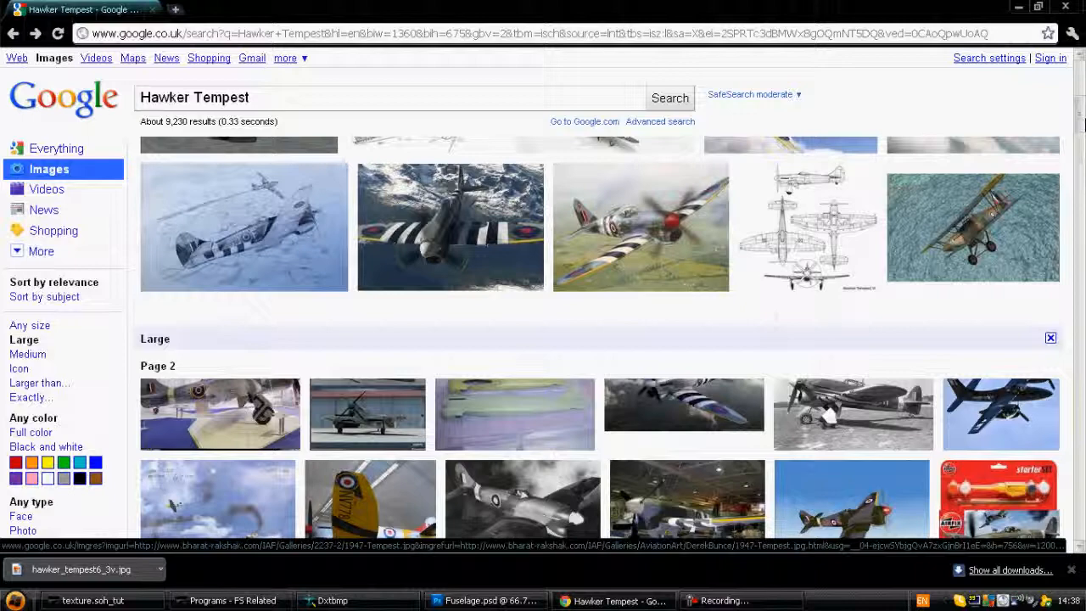
left_click_drag(1081, 124, 1082, 98)
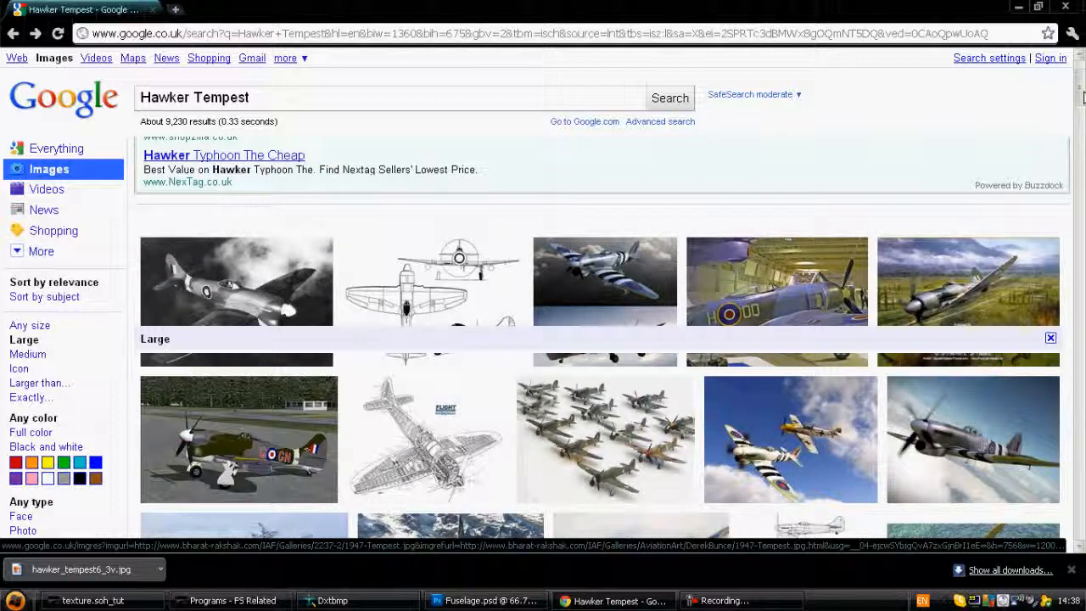
left_click_drag(1082, 99, 1082, 150)
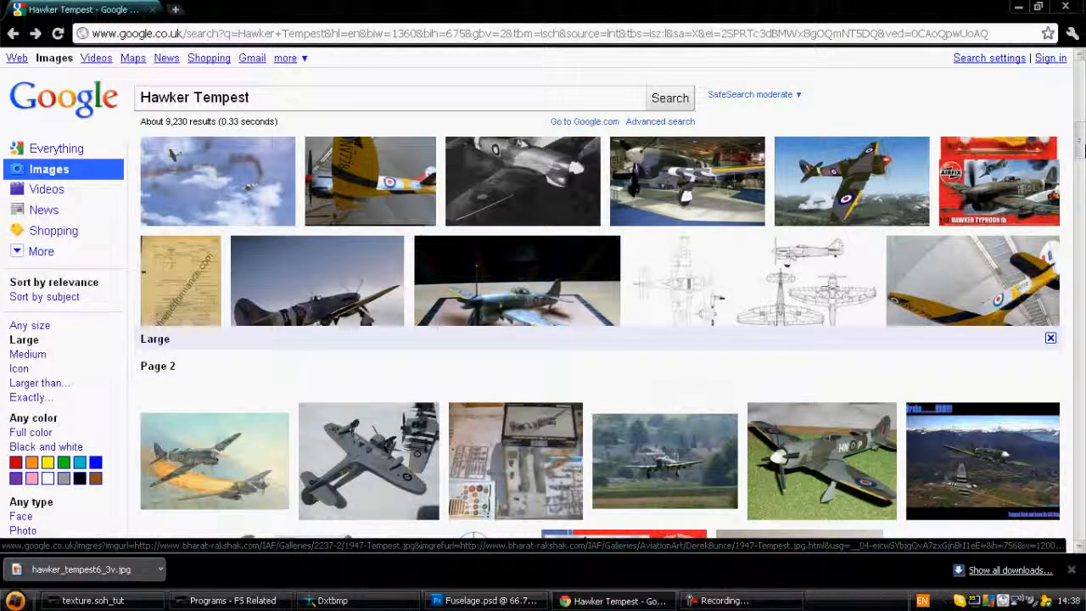
left_click_drag(1082, 150, 1082, 159)
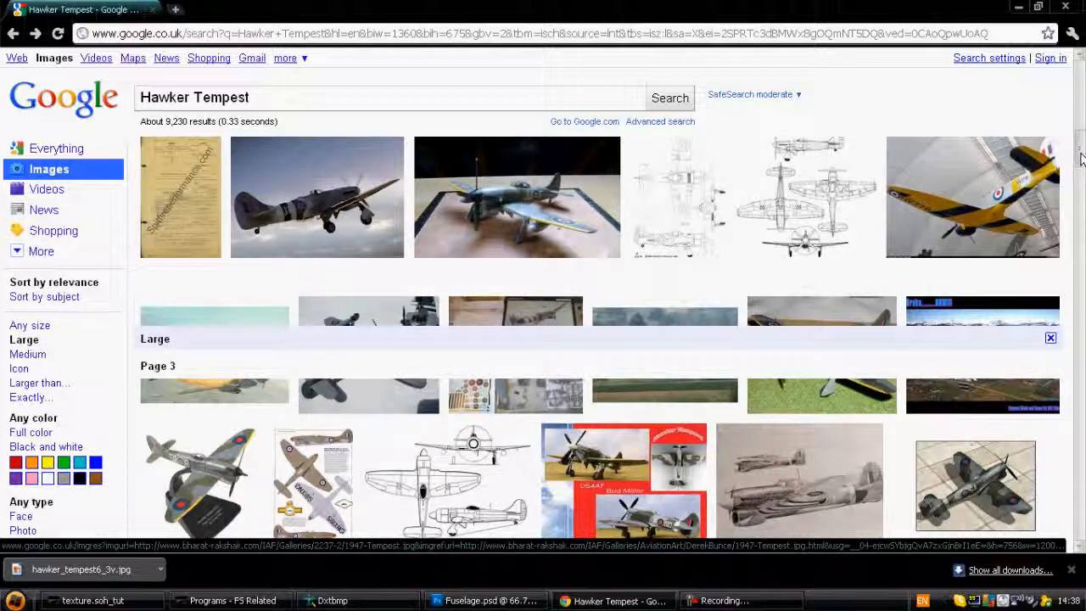
left_click_drag(1082, 158, 1079, 196)
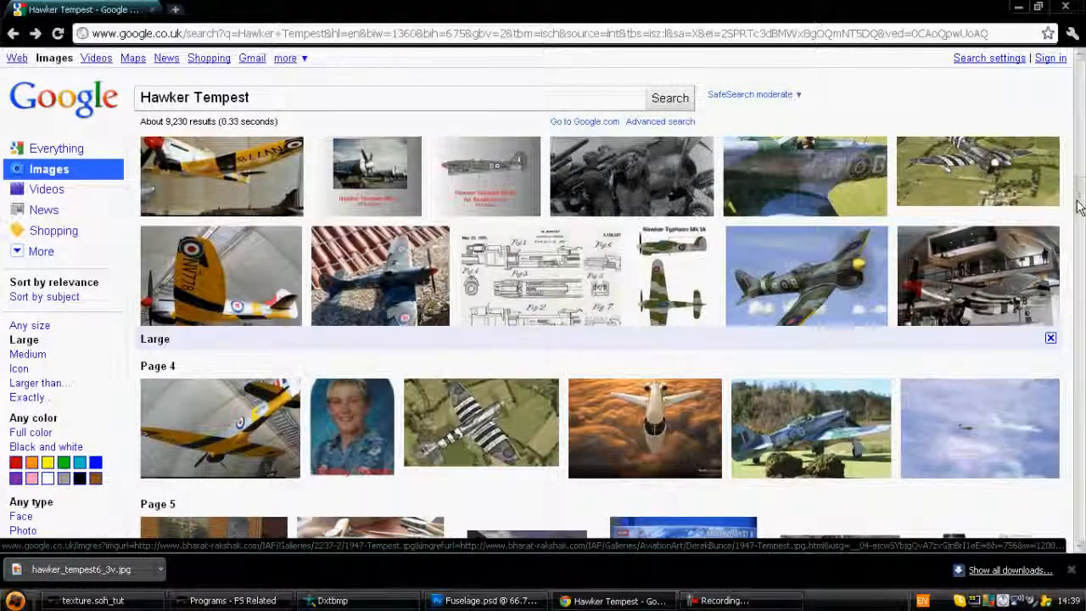
left_click_drag(1077, 201, 1074, 215)
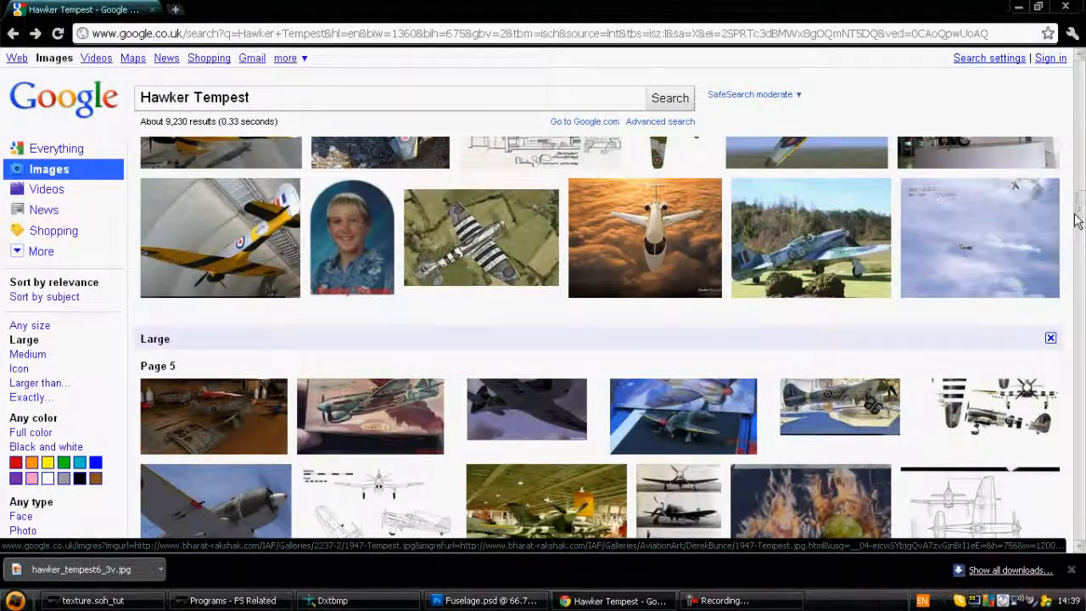
Allow images of any size and search for "Hawker Tempest decal sheet"
left_click(38, 326)
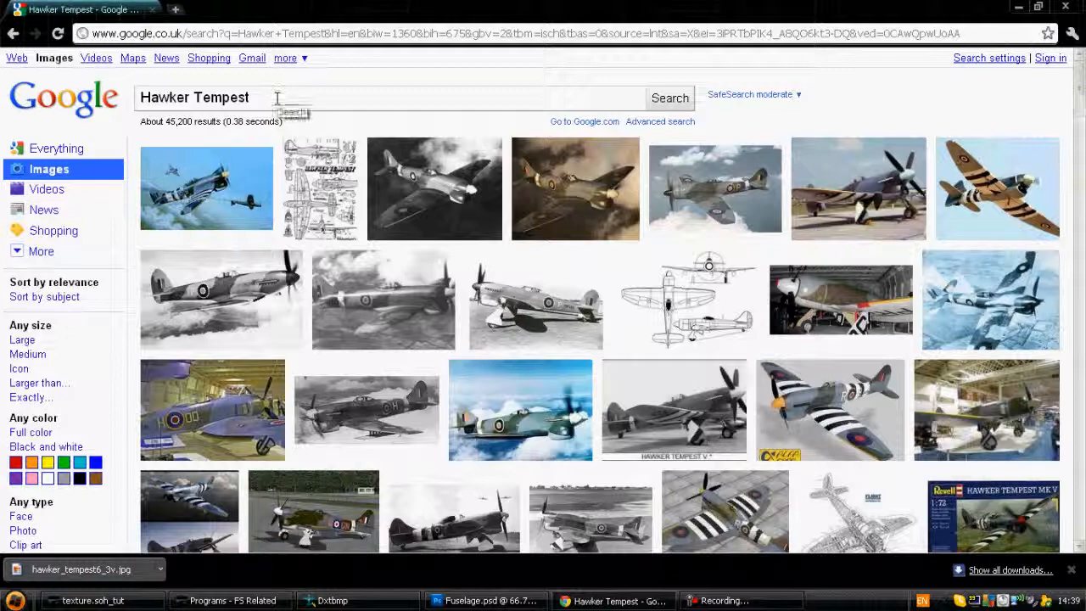
type("ecal")
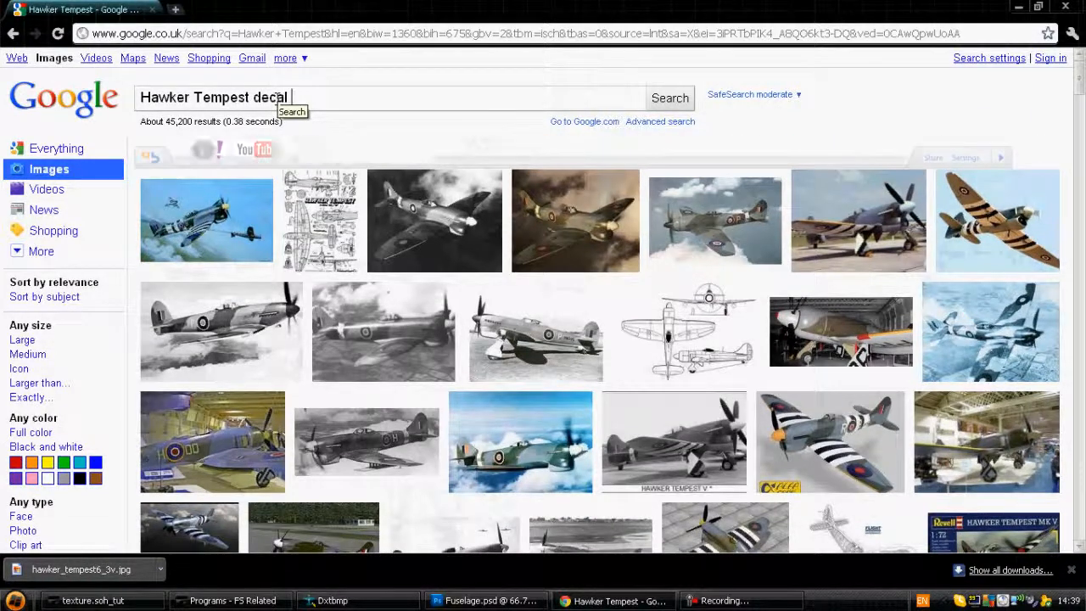
type(" sheet")
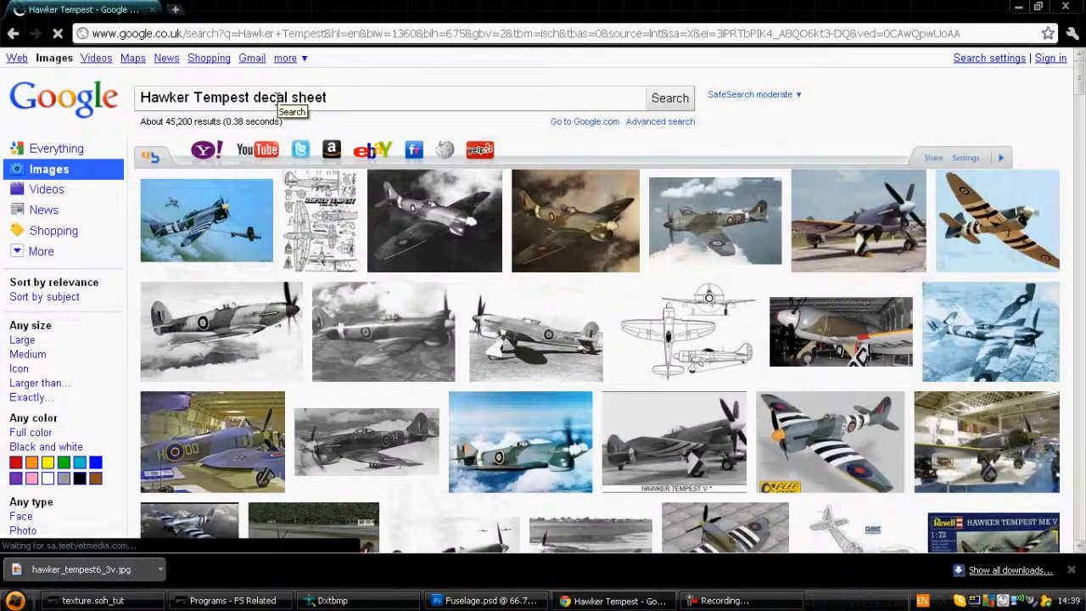
key("Return")
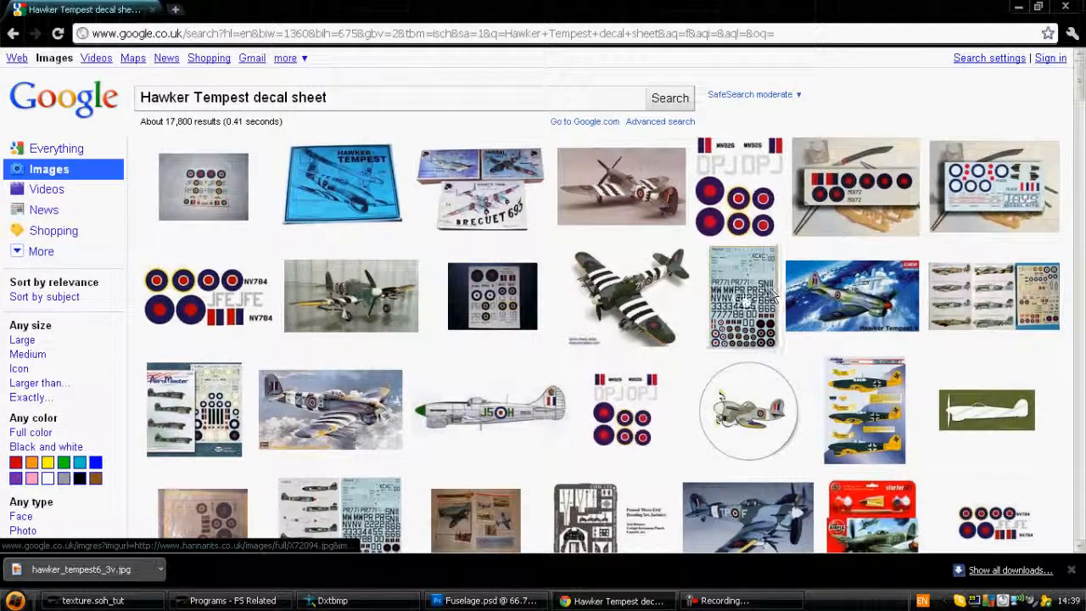
View the X72094.jpg decal sheet with its code letters and roundels, and return to the image results
mouse_move(742, 297)
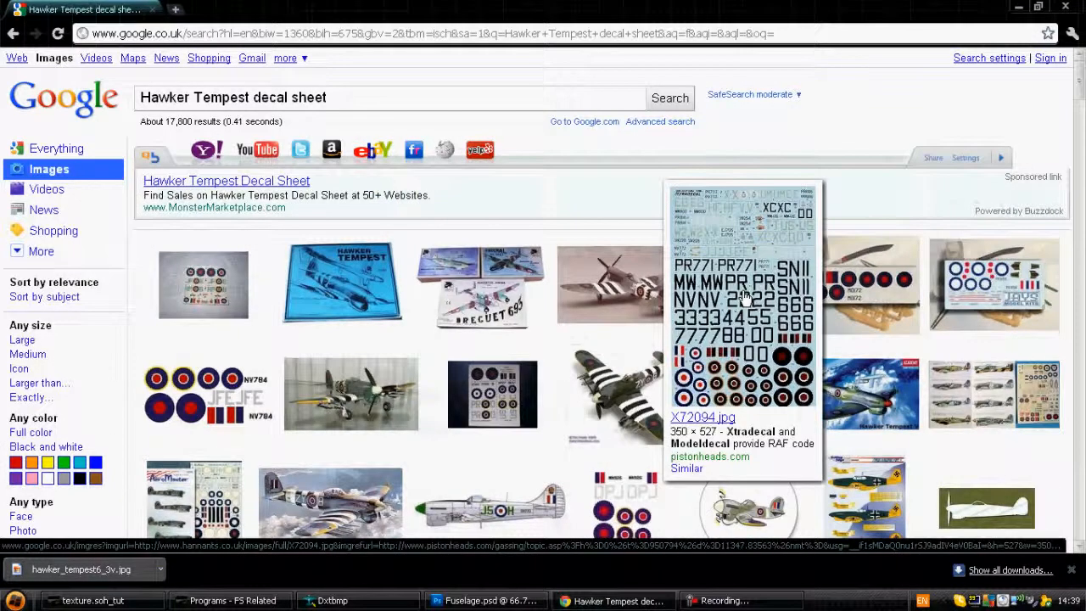
left_click(744, 297)
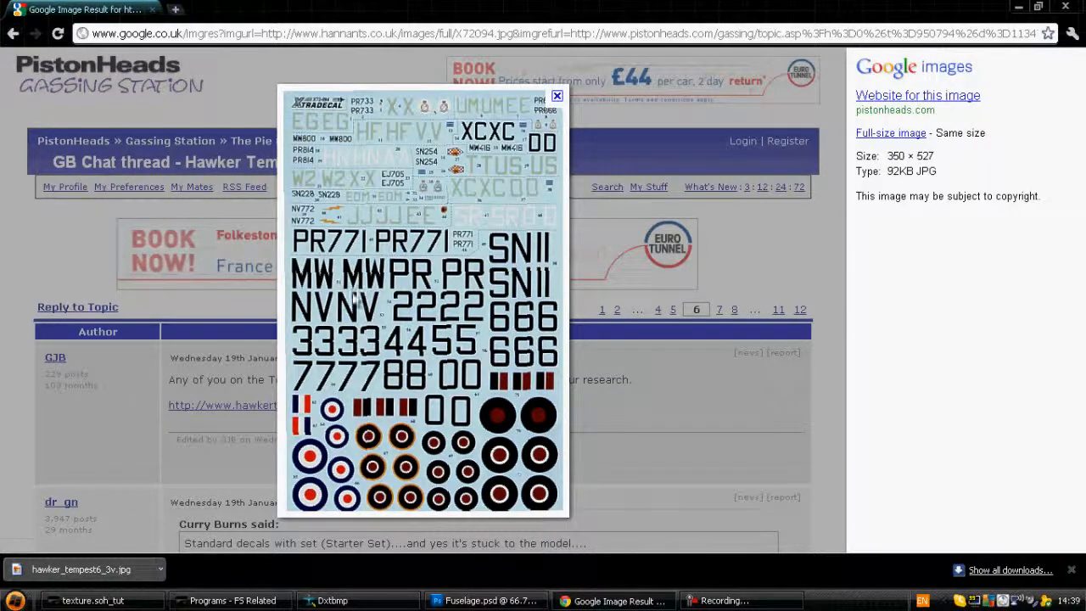
left_click(16, 34)
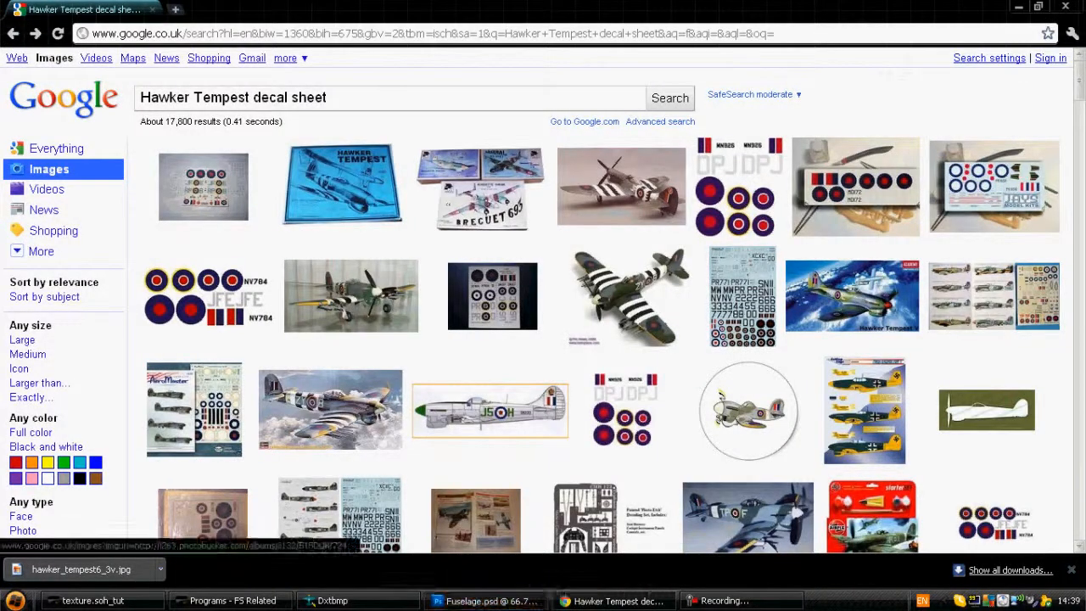
Switch to Fuselage.psd in Photoshop, hide the Background Color layer and add a new empty layer above it for brush work
left_click(490, 600)
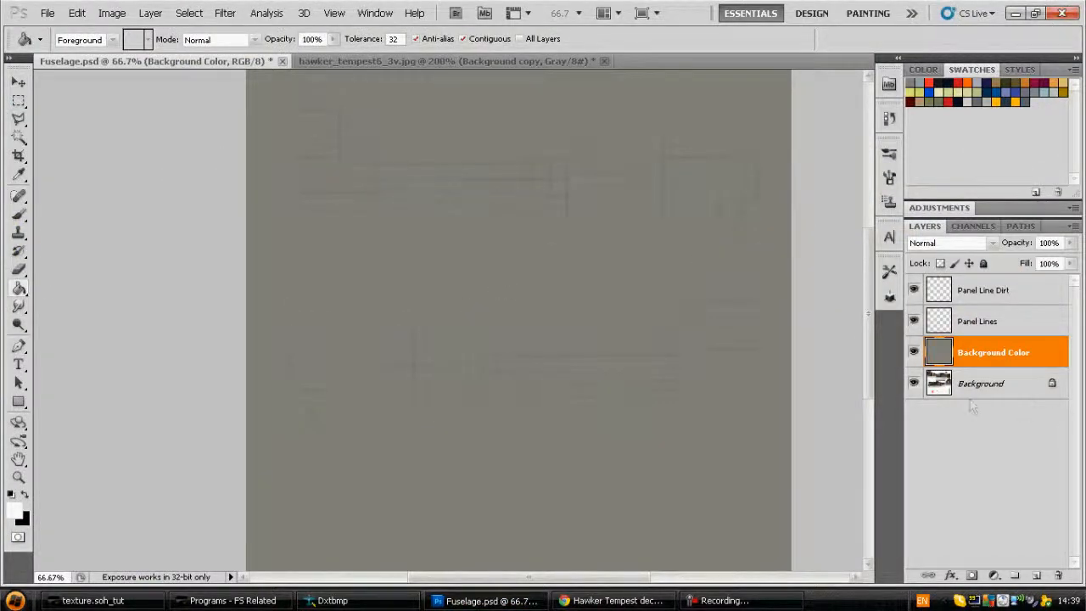
left_click(914, 352)
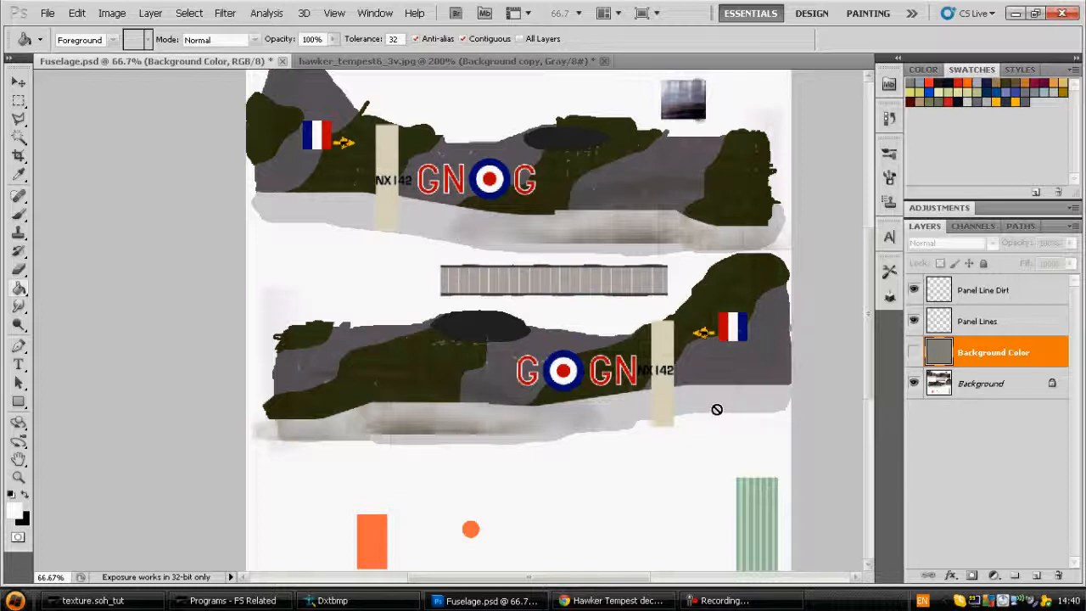
left_click(18, 213)
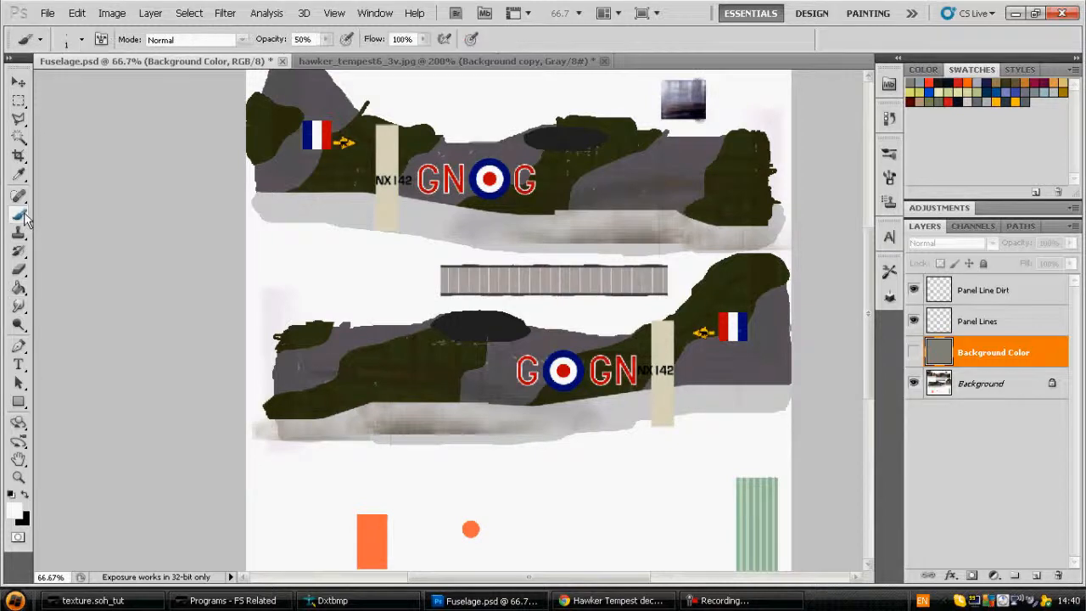
left_click(1036, 576)
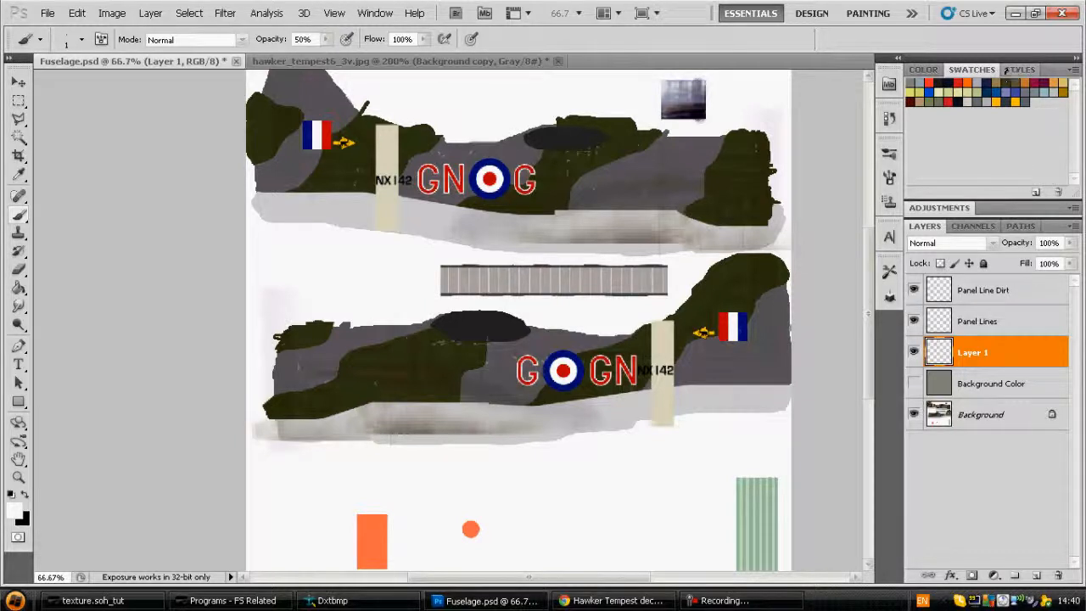
Set the foreground colour to a light tan, hex b3a284
left_click(14, 510)
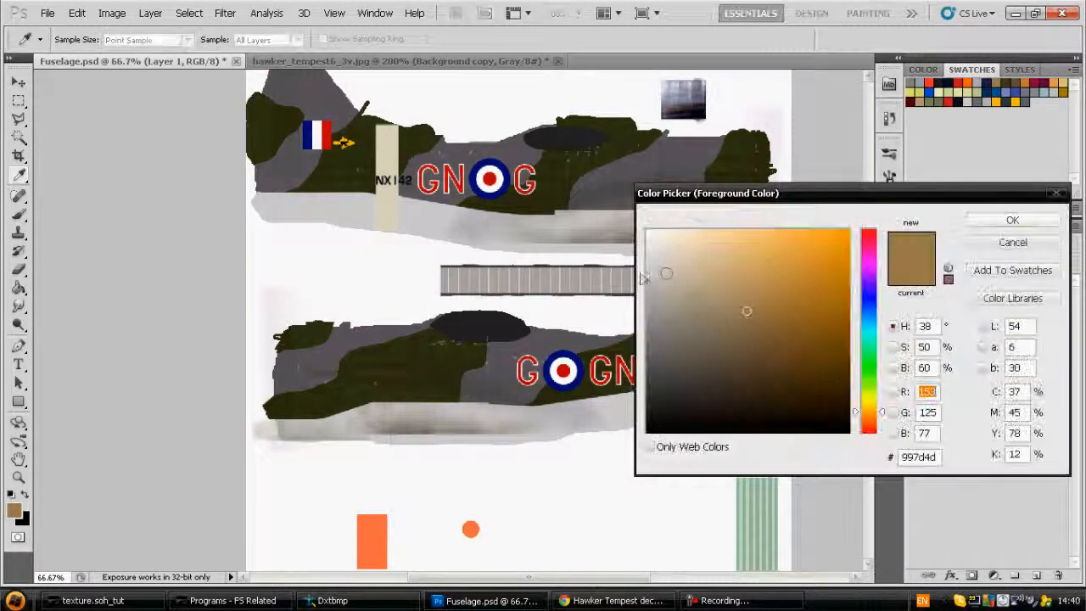
mouse_move(701, 284)
left_mouse_down()
mouse_move(704, 299)
mouse_move(700, 290)
left_mouse_up()
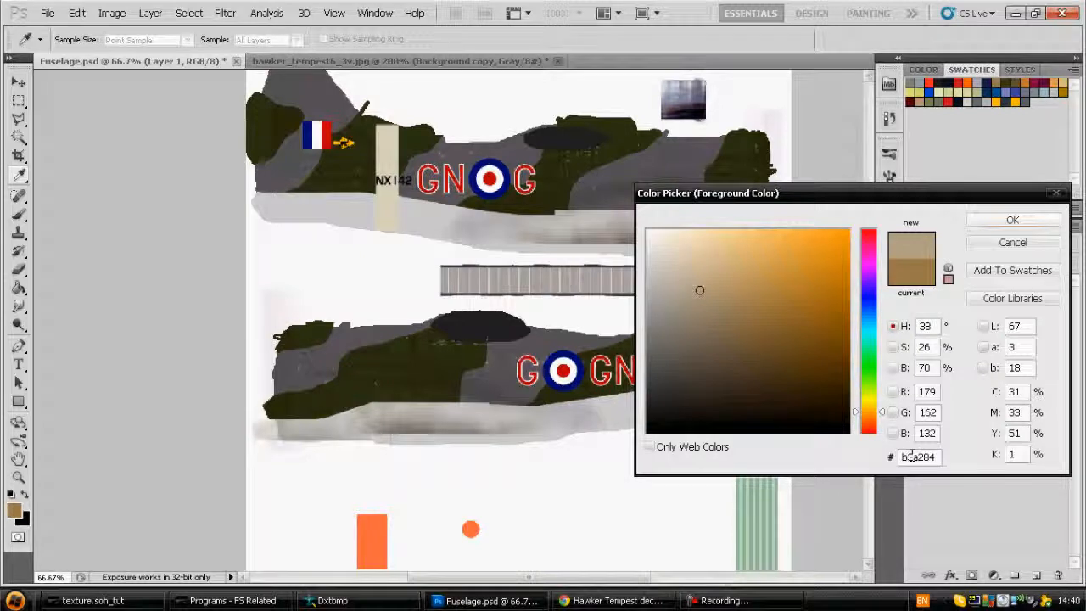
left_click(971, 219)
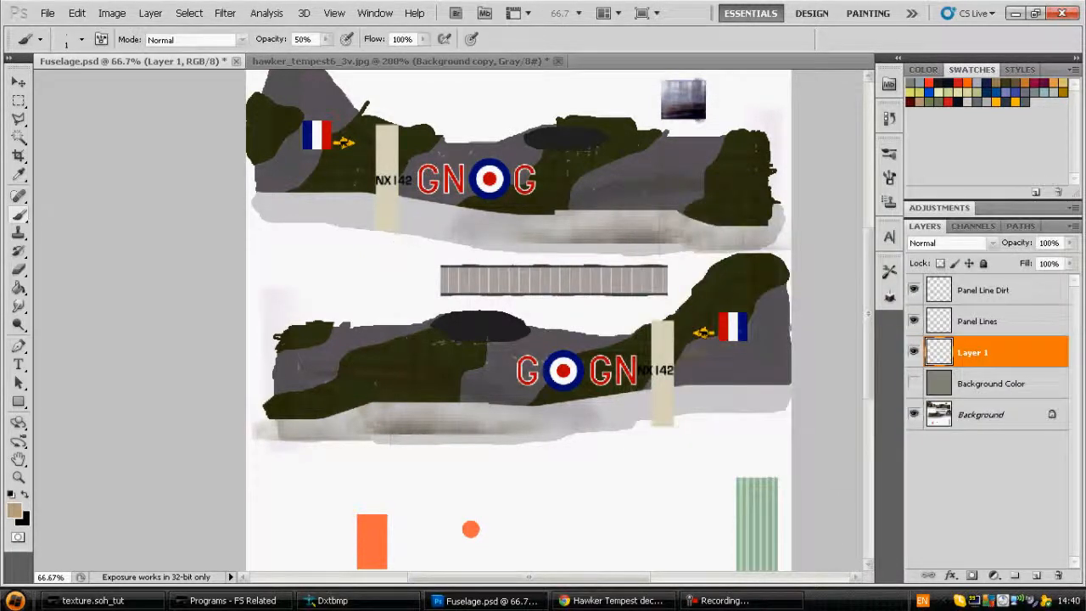
Set the soft round tip of the Brush tool to a size of 12 px
right_click(20, 217)
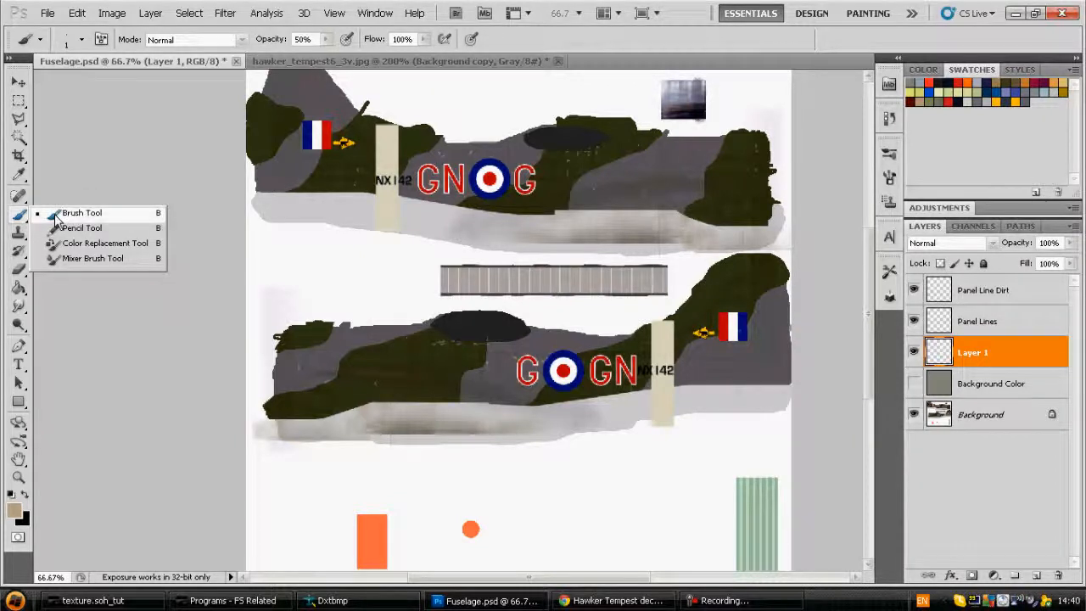
left_click(54, 218)
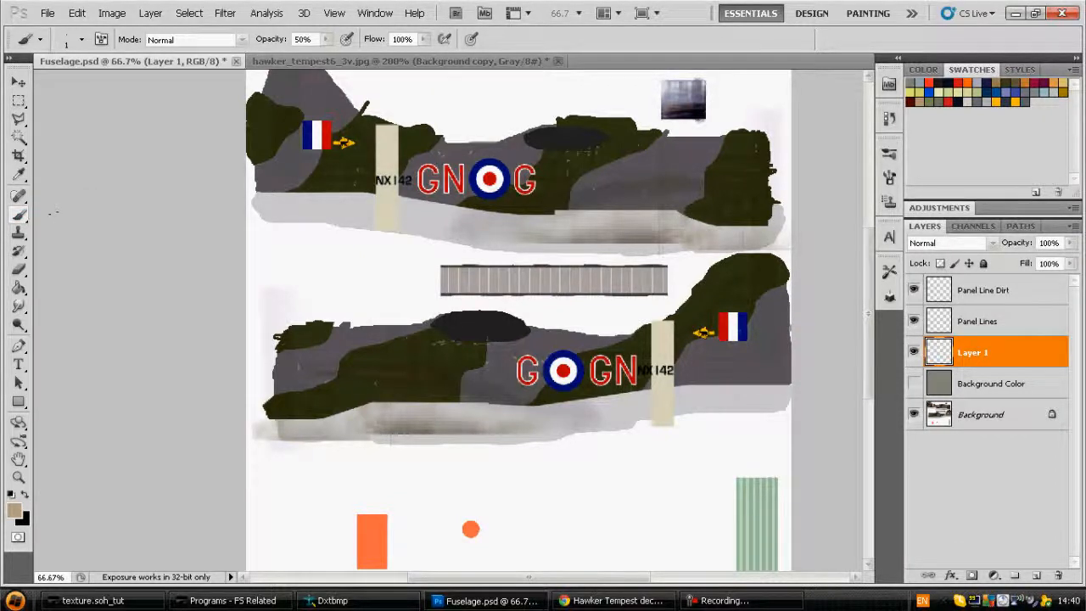
left_click(890, 179)
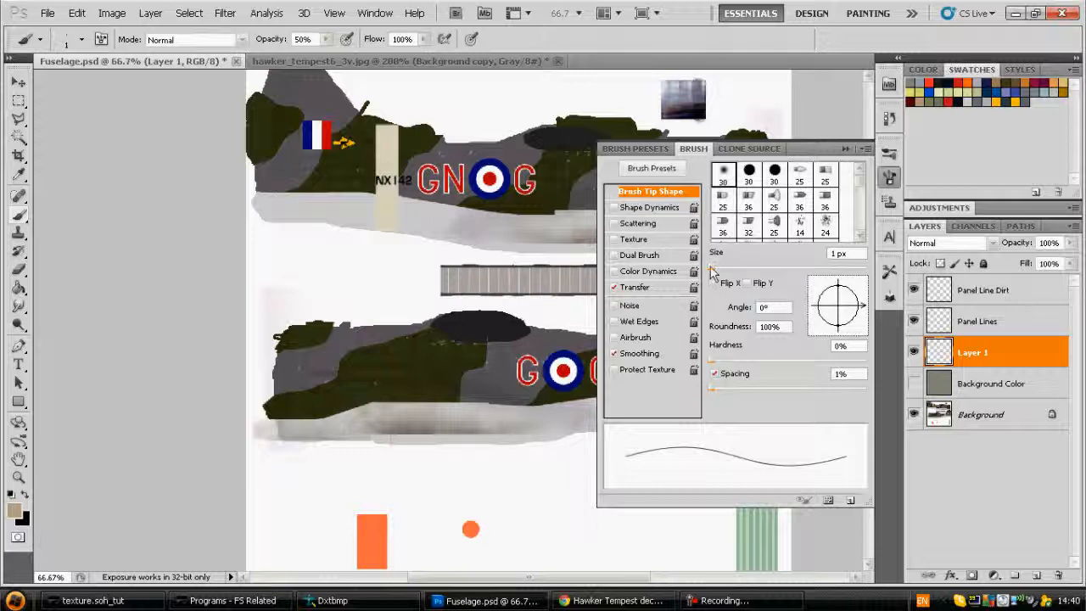
left_click_drag(711, 265, 720, 268)
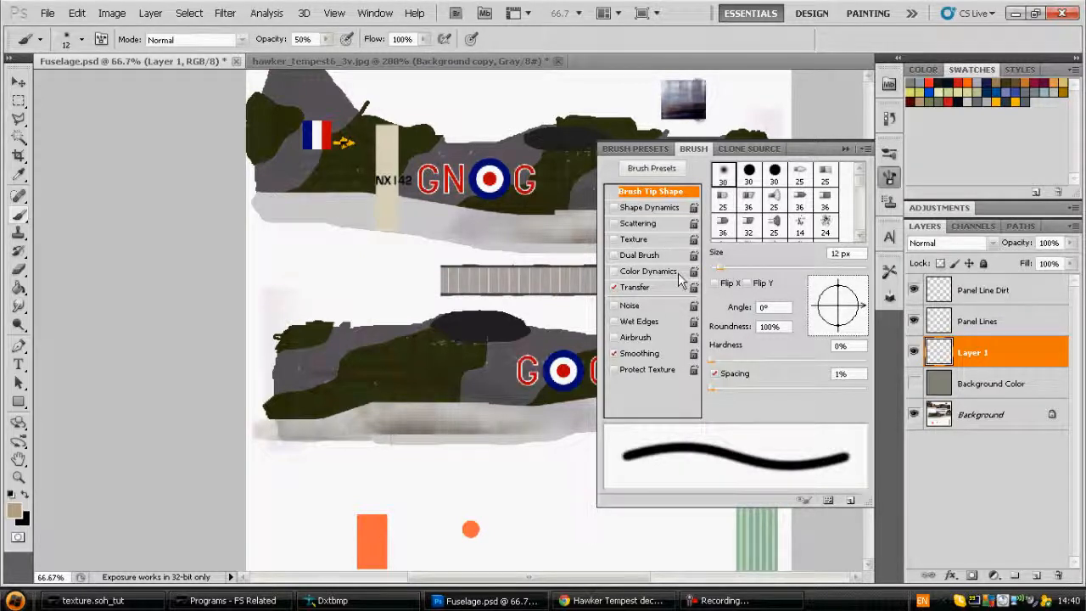
left_click(846, 150)
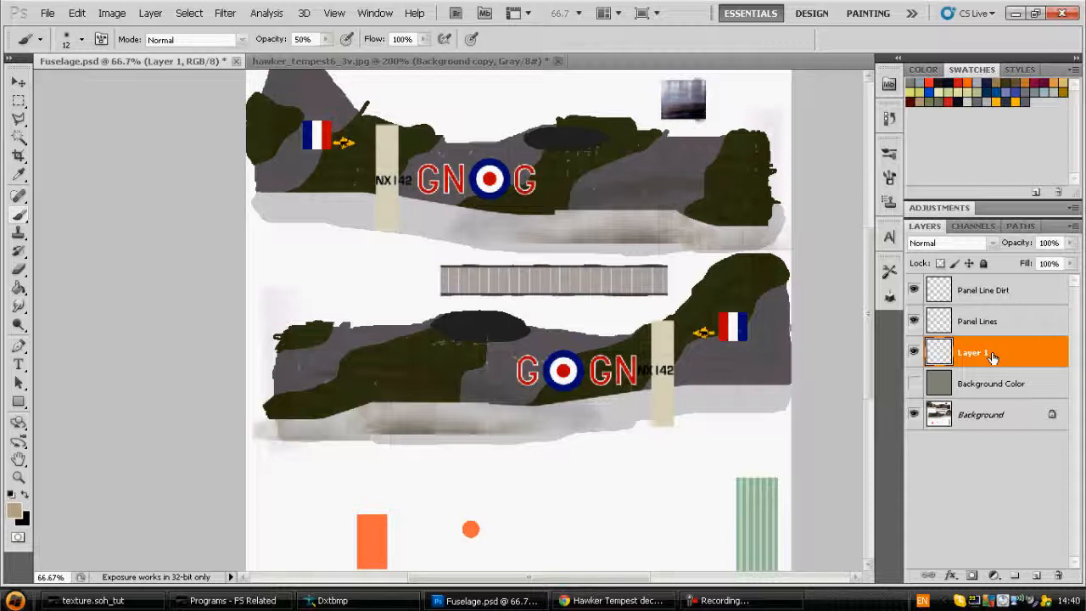
Paint a horizontal row of soft tan dabs on Layer 1 along the nose of the lower fuselage side, at 200% zoom
key("ctrl+plus")
key("ctrl+plus")
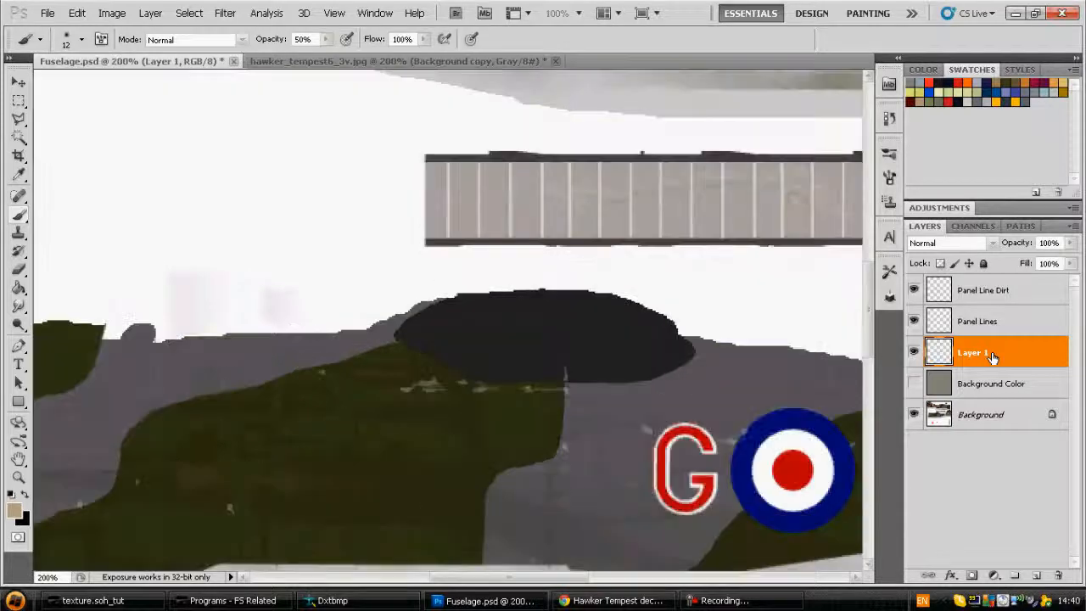
scroll(267, 509, "down", 3)
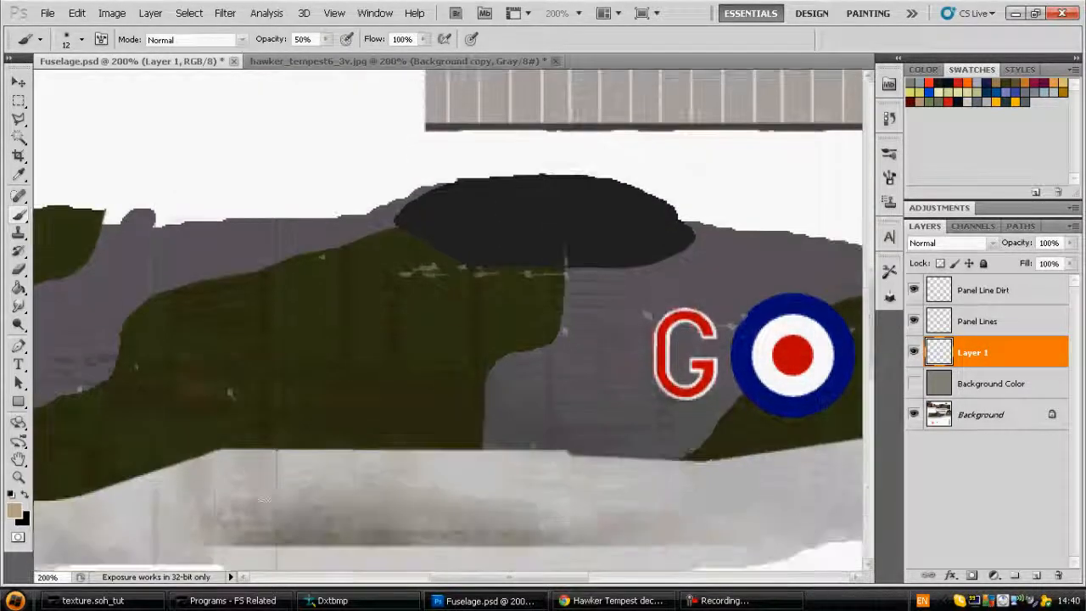
left_click_drag(455, 578, 418, 572)
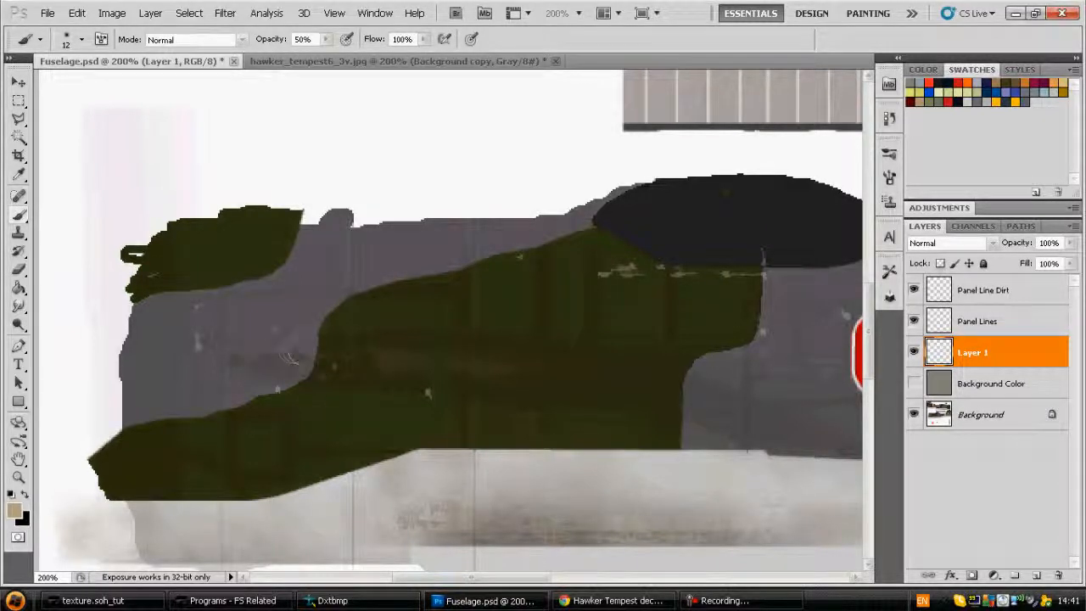
left_click(233, 357)
mouse_move(256, 358)
left_mouse_down()
mouse_move(455, 365)
mouse_move(402, 362)
left_mouse_up()
mouse_move(334, 360)
left_mouse_down()
mouse_move(398, 373)
mouse_move(423, 348)
mouse_move(453, 376)
mouse_move(528, 369)
mouse_move(506, 363)
mouse_move(588, 372)
mouse_move(502, 365)
mouse_move(529, 364)
left_mouse_up()
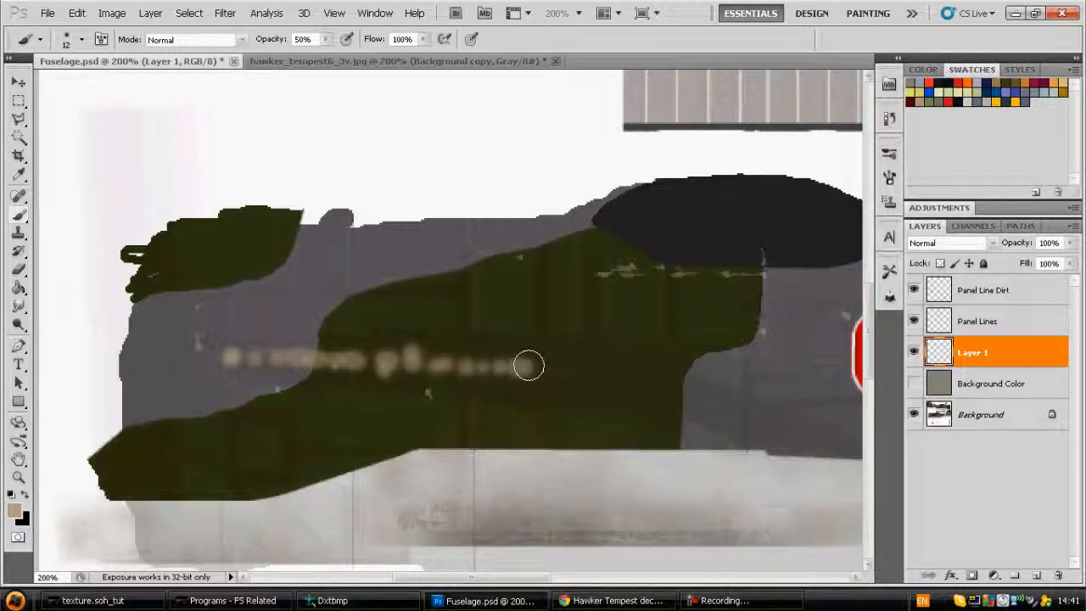
Swap the foreground colour to black and paint soft dark smudges around and over the row of tan dabs
left_click(25, 495)
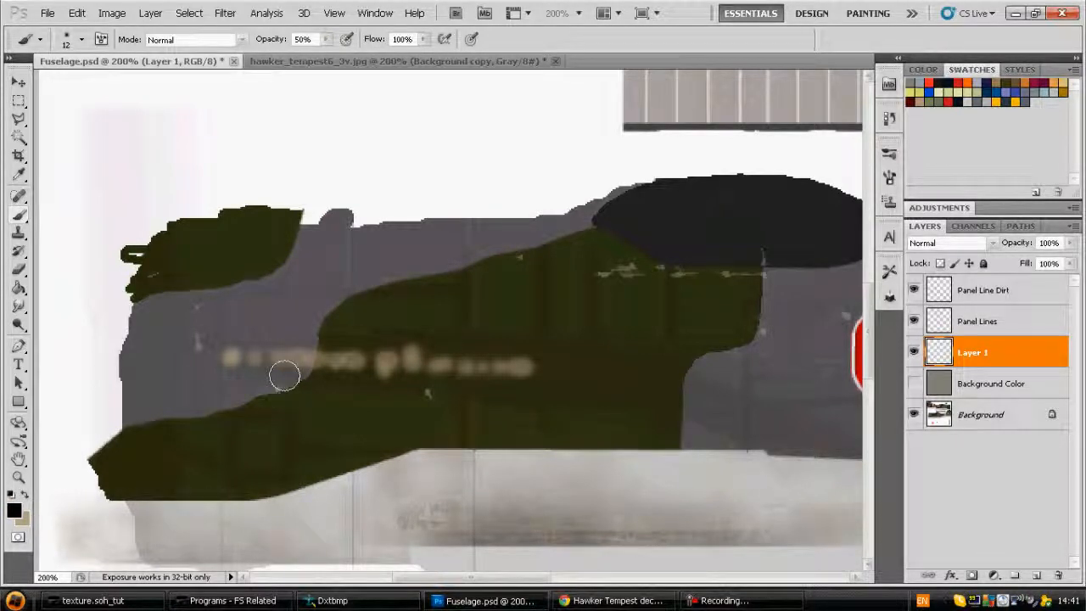
mouse_move(238, 358)
left_mouse_down()
mouse_move(285, 370)
mouse_move(301, 385)
mouse_move(255, 377)
mouse_move(351, 384)
mouse_move(353, 374)
mouse_move(362, 384)
mouse_move(370, 372)
mouse_move(368, 358)
mouse_move(328, 352)
mouse_move(259, 360)
left_mouse_up()
mouse_move(363, 383)
left_mouse_down()
mouse_move(438, 381)
mouse_move(520, 373)
mouse_move(407, 341)
mouse_move(309, 336)
mouse_move(303, 349)
mouse_move(237, 340)
mouse_move(223, 361)
mouse_move(242, 365)
mouse_move(282, 340)
mouse_move(359, 341)
mouse_move(486, 356)
mouse_move(534, 377)
left_mouse_up()
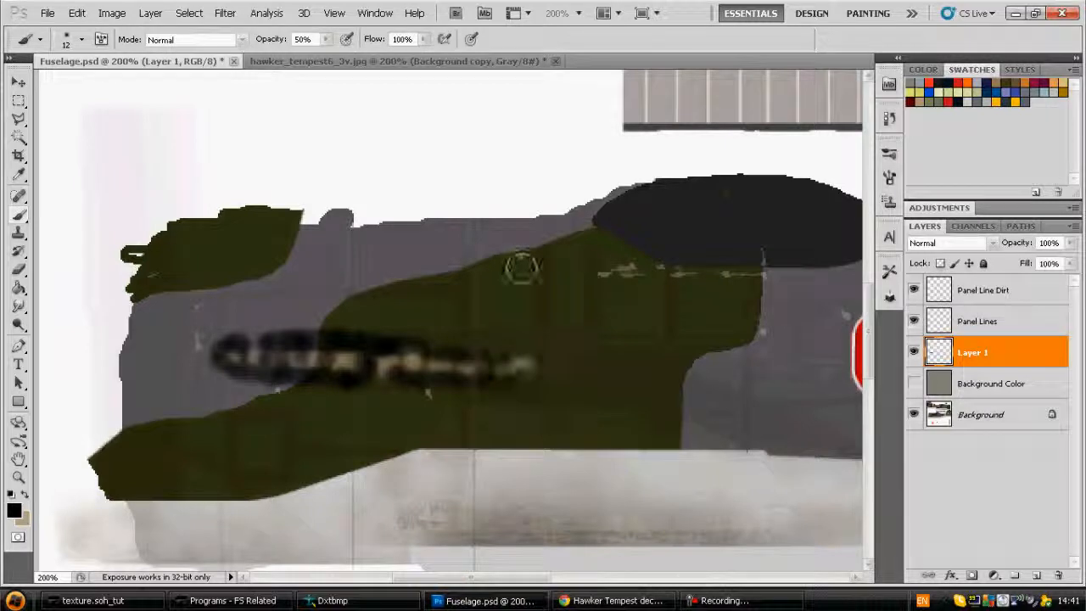
Blur the tan and black stain on Layer 1 with a Gaussian Blur of 4.1 pixels radius
left_click(227, 13)
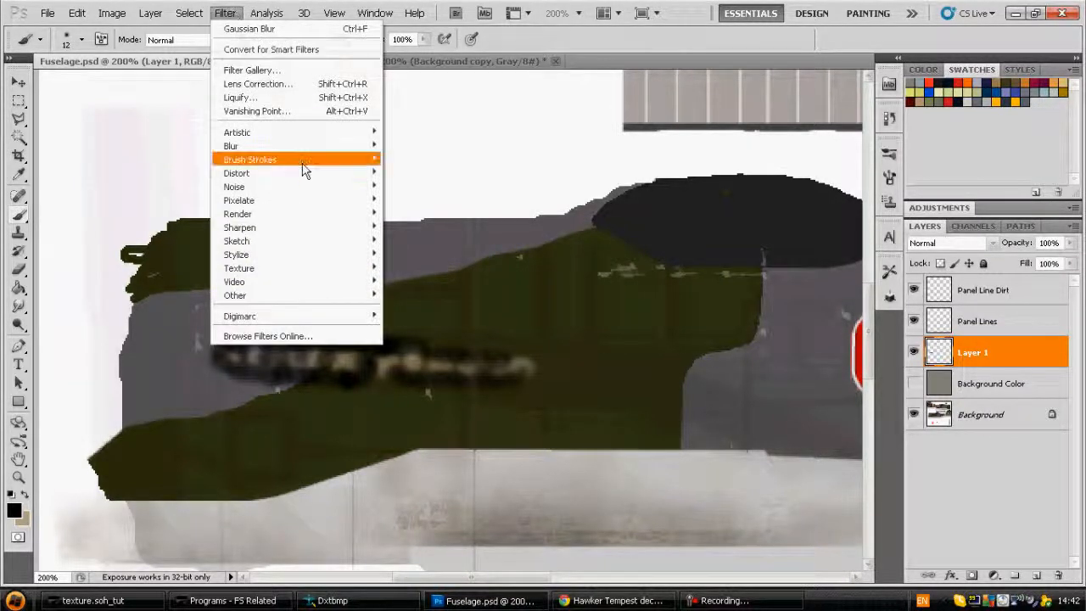
mouse_move(254, 146)
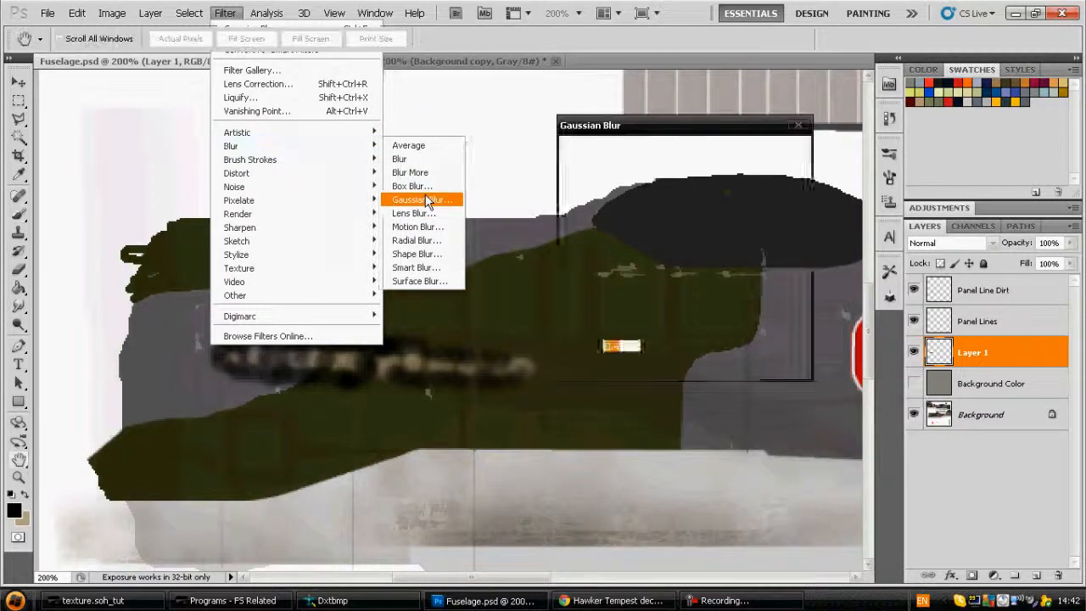
left_click(428, 199)
key("Up")
key("Up")
key("Up")
key("Up")
key("Up")
key("Up")
key("Up")
key("Up")
key("Up")
key("Up")
key("Up")
key("Up")
key("Up")
key("Up")
key("Up")
key("Up")
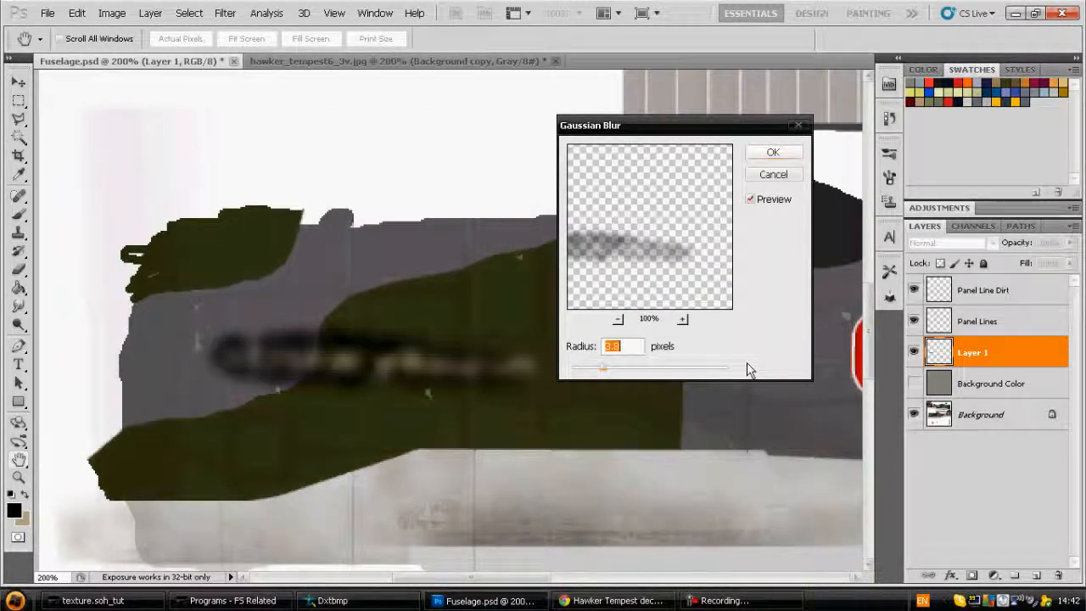
key("Up")
key("Up")
key("Up")
key("Up")
key("Up")
key("Up")
key("Up")
key("Up")
key("Up")
key("Up")
key("Up")
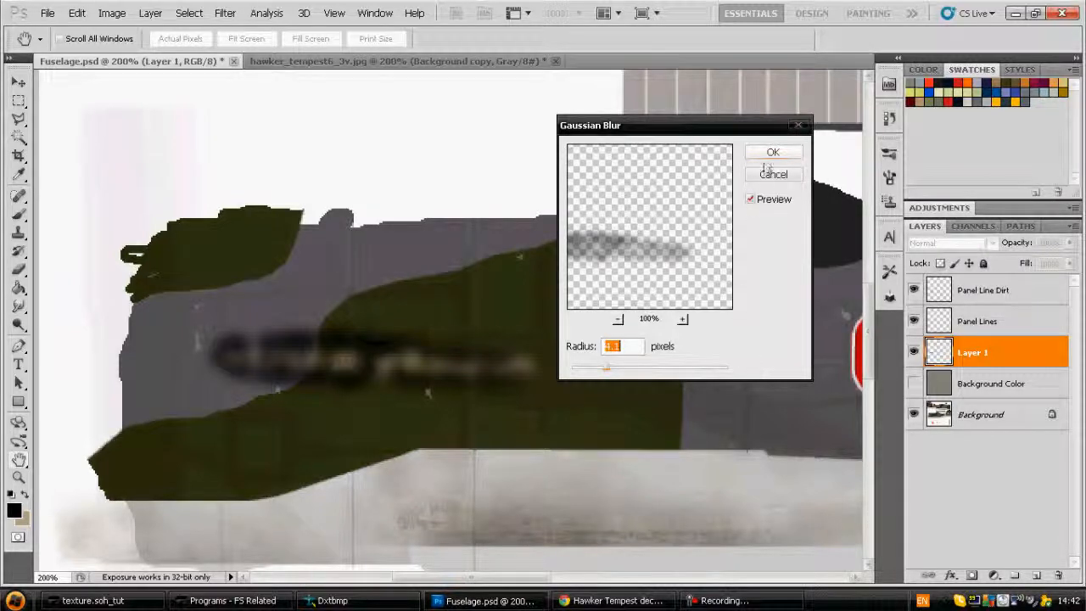
left_click(778, 158)
Show the Background Color layer and smudge the stain on Layer 1 toward the tail into a tapered streak, using a 13 px tip at 50% strength
key("b")
left_click(915, 384)
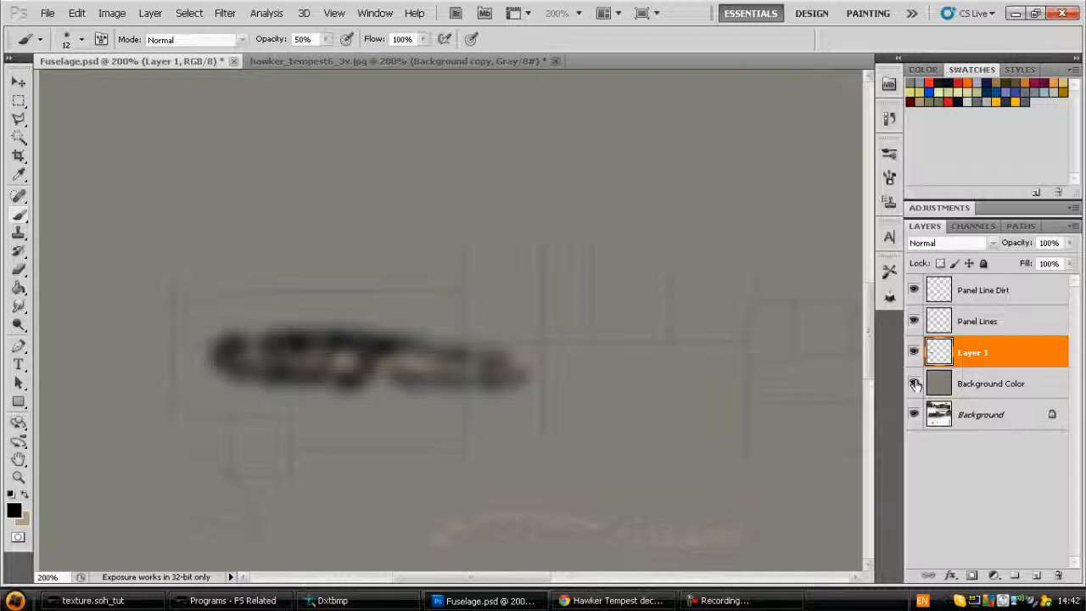
left_click(19, 307)
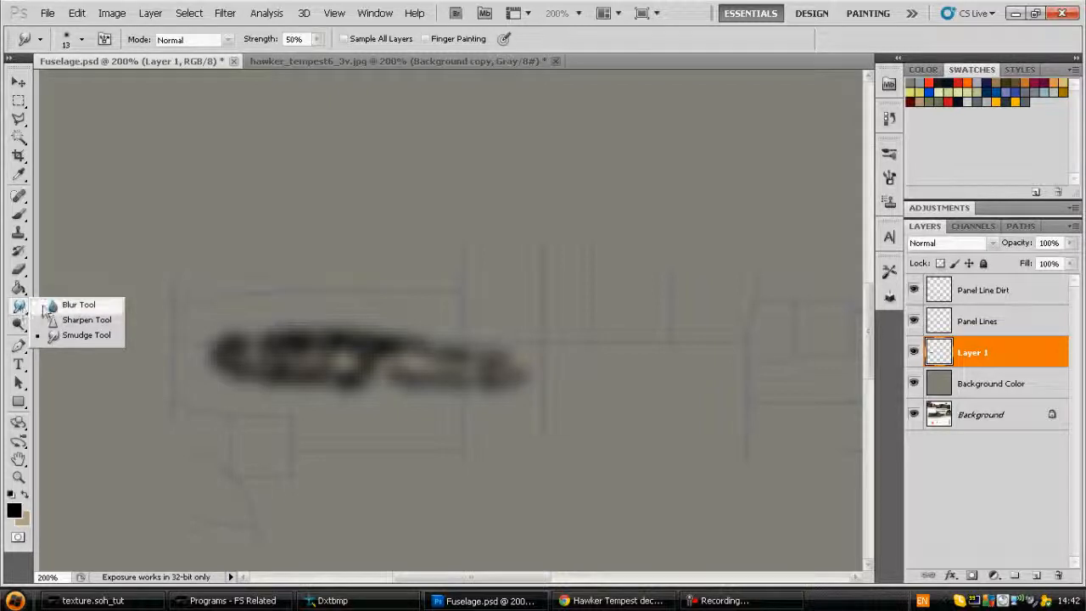
left_click(83, 340)
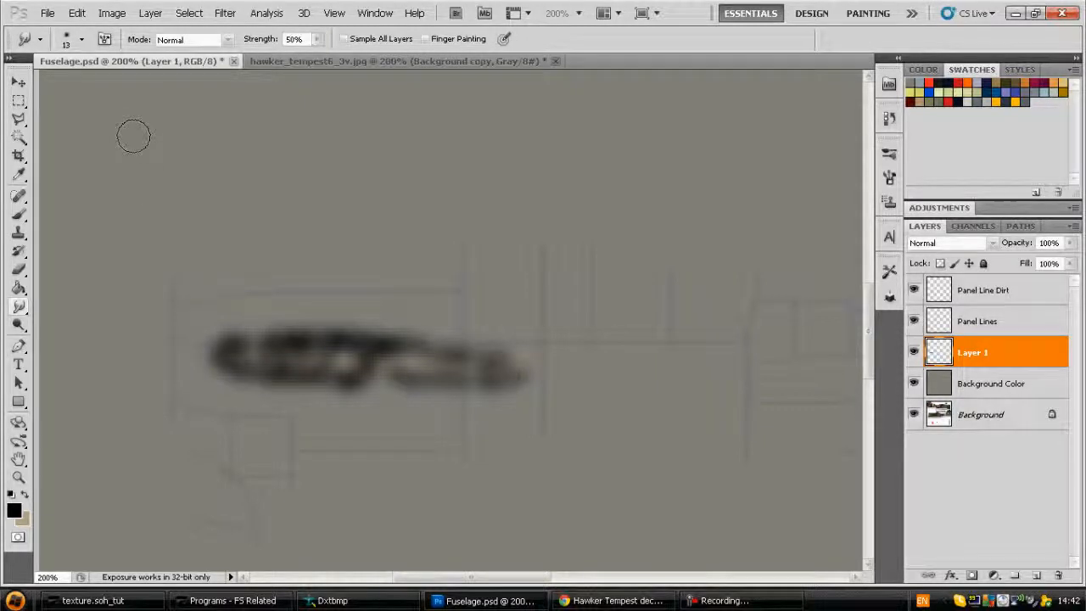
mouse_move(275, 344)
left_mouse_down()
mouse_move(294, 377)
mouse_move(242, 355)
mouse_move(348, 358)
mouse_move(269, 359)
mouse_move(243, 346)
mouse_move(266, 379)
mouse_move(402, 371)
mouse_move(338, 361)
mouse_move(357, 359)
mouse_move(452, 375)
mouse_move(422, 364)
mouse_move(442, 347)
mouse_move(418, 357)
mouse_move(347, 335)
mouse_move(262, 346)
mouse_move(266, 334)
mouse_move(220, 347)
mouse_move(208, 339)
mouse_move(235, 344)
mouse_move(256, 371)
mouse_move(510, 372)
mouse_move(463, 364)
mouse_move(483, 359)
mouse_move(356, 356)
mouse_move(416, 370)
left_mouse_up()
left_click_drag(503, 367, 606, 369)
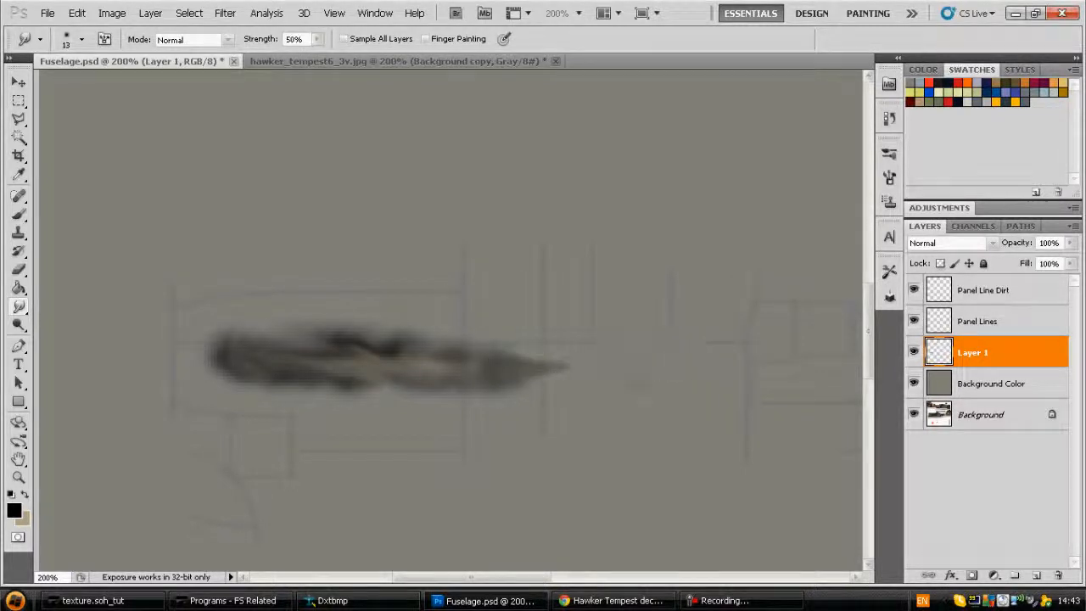
left_click_drag(579, 371, 601, 369)
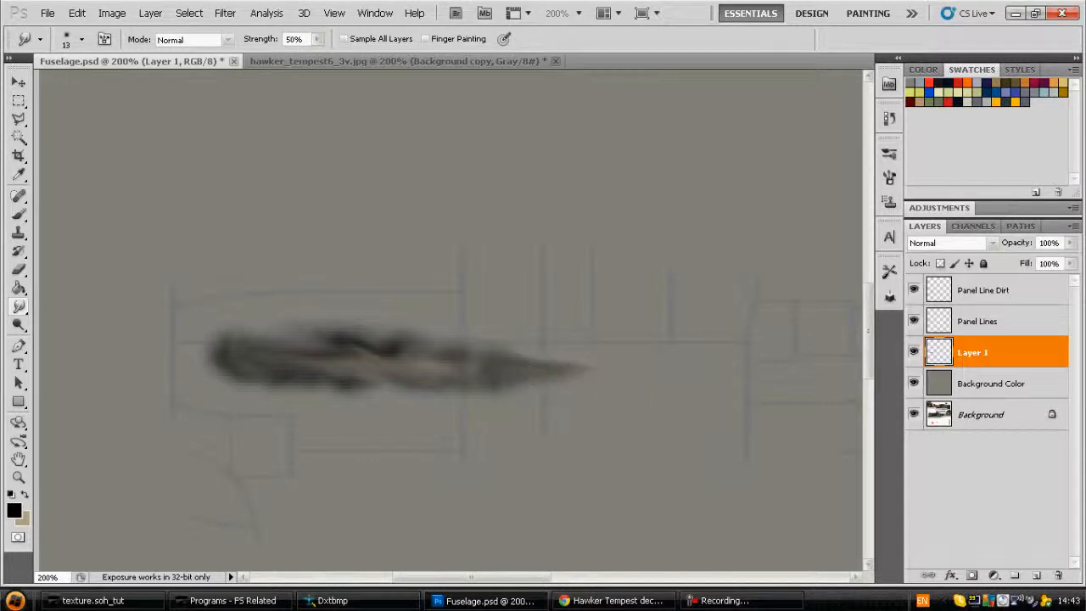
left_click_drag(576, 370, 599, 369)
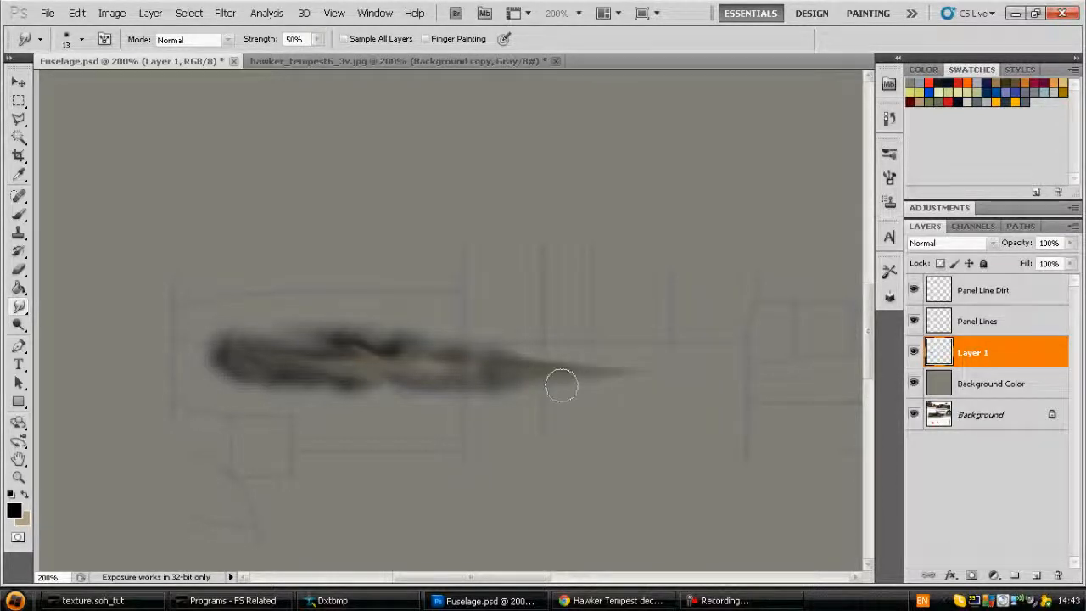
mouse_move(509, 384)
left_mouse_down()
mouse_move(548, 387)
mouse_move(585, 368)
left_mouse_up()
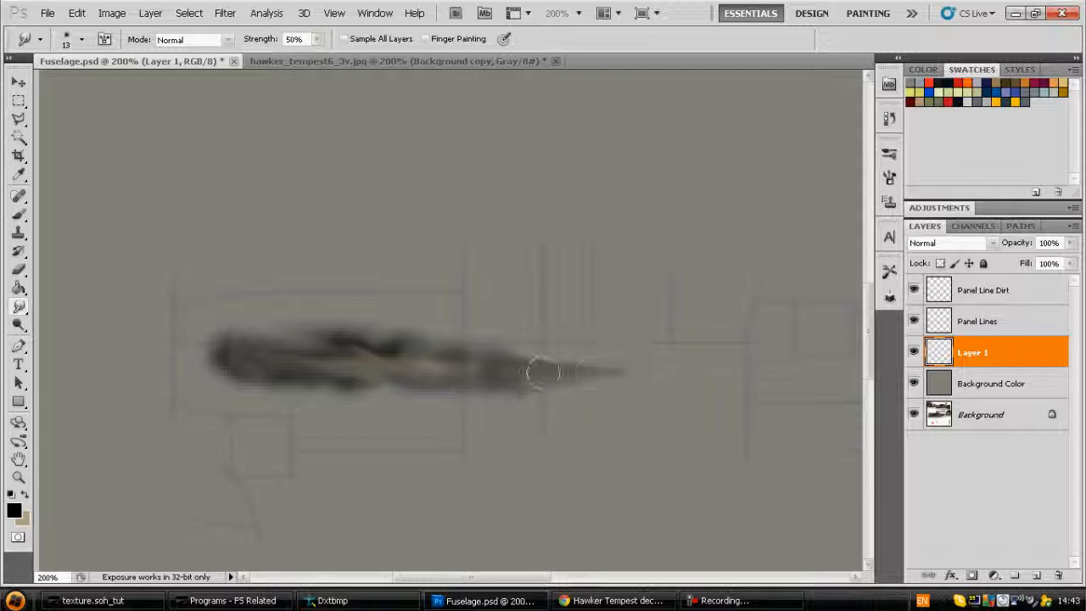
left_click_drag(530, 362, 599, 362)
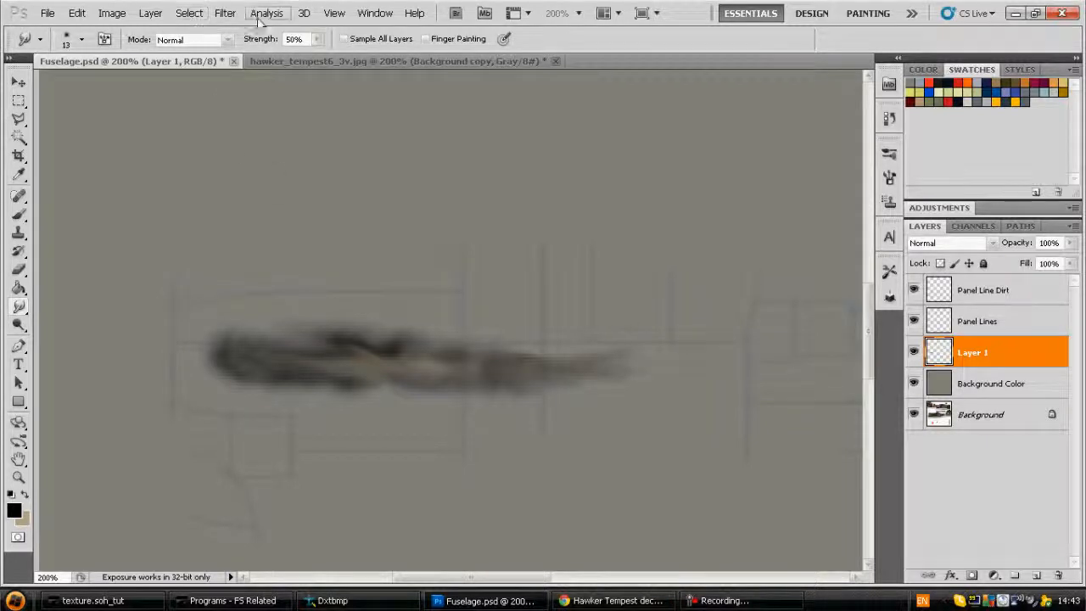
Create a new layer above Layer 1, clip it to Layer 1 and fill it with white
left_click(1036, 577)
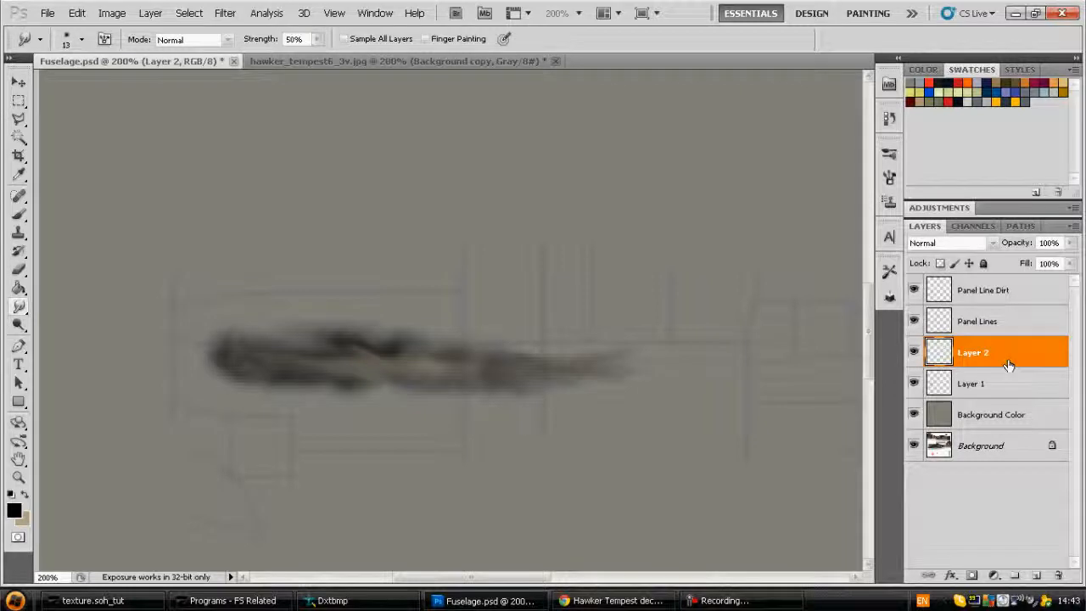
right_click(1007, 363)
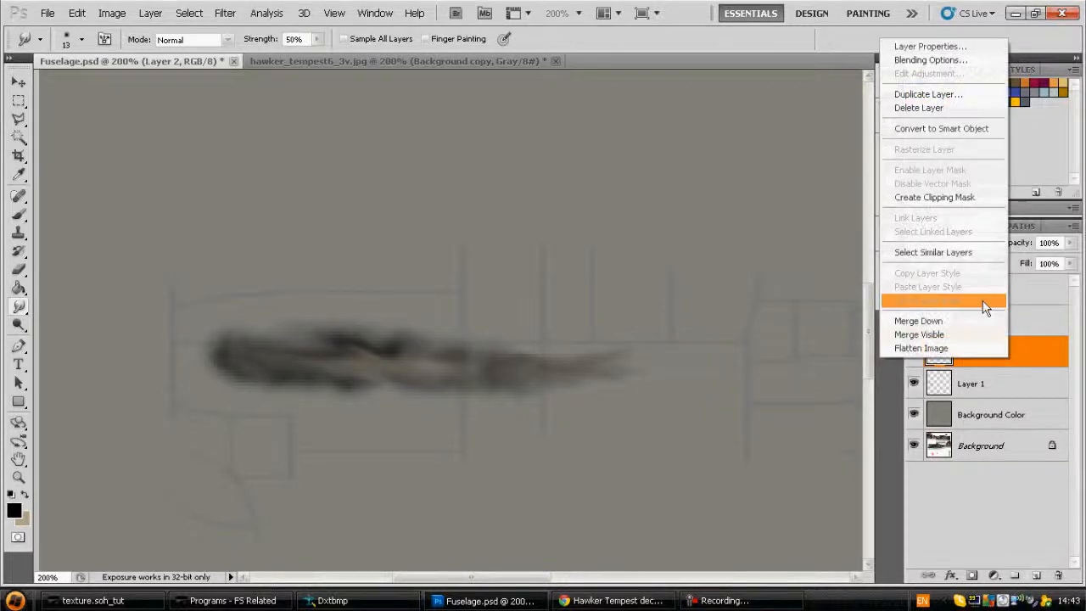
left_click(963, 197)
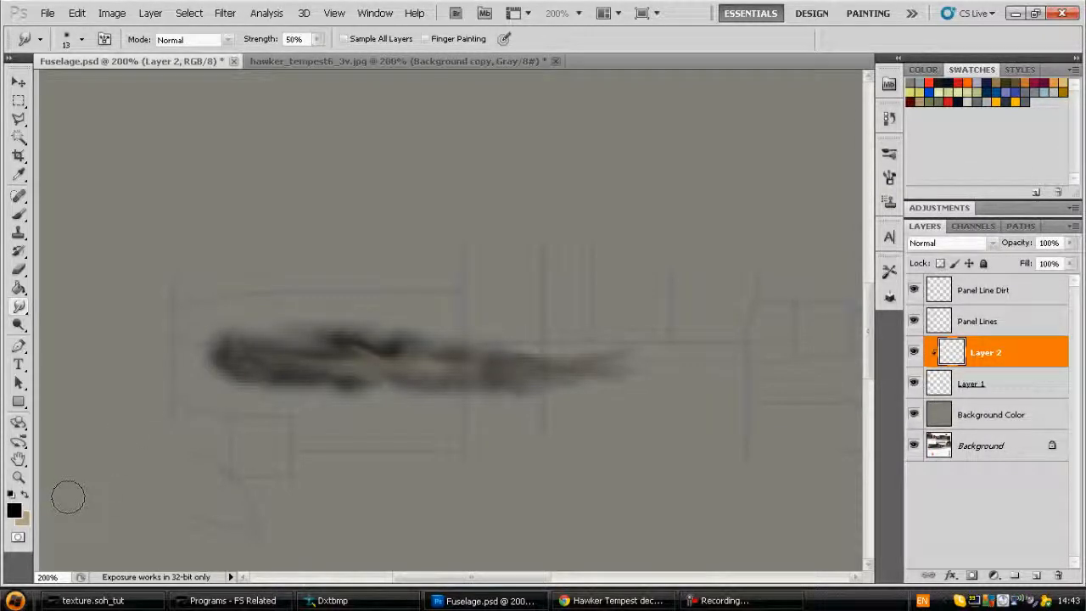
left_click(25, 493)
left_click(19, 288)
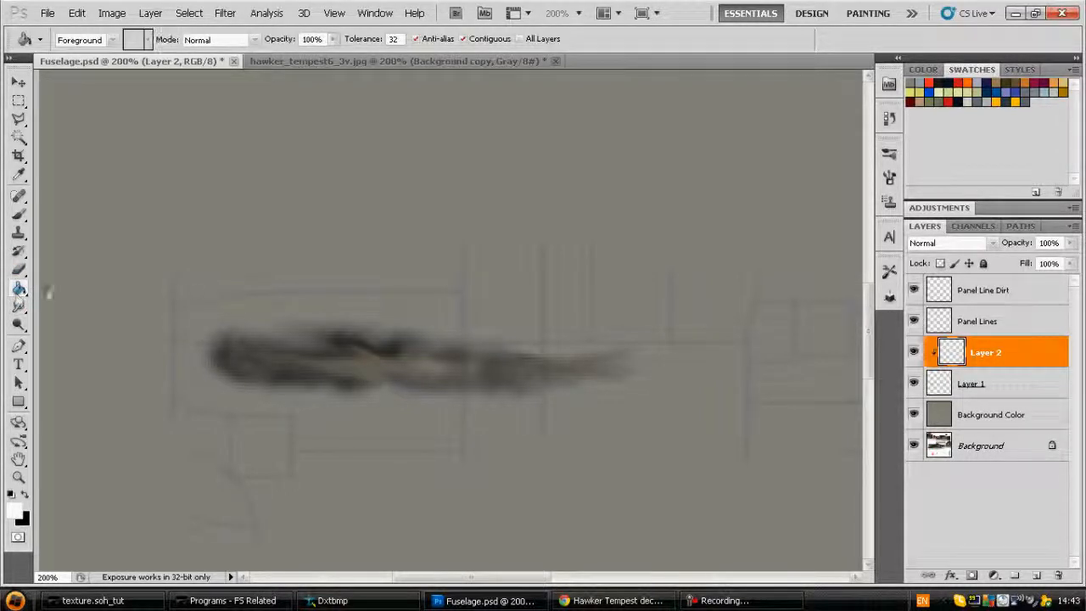
left_click(265, 343)
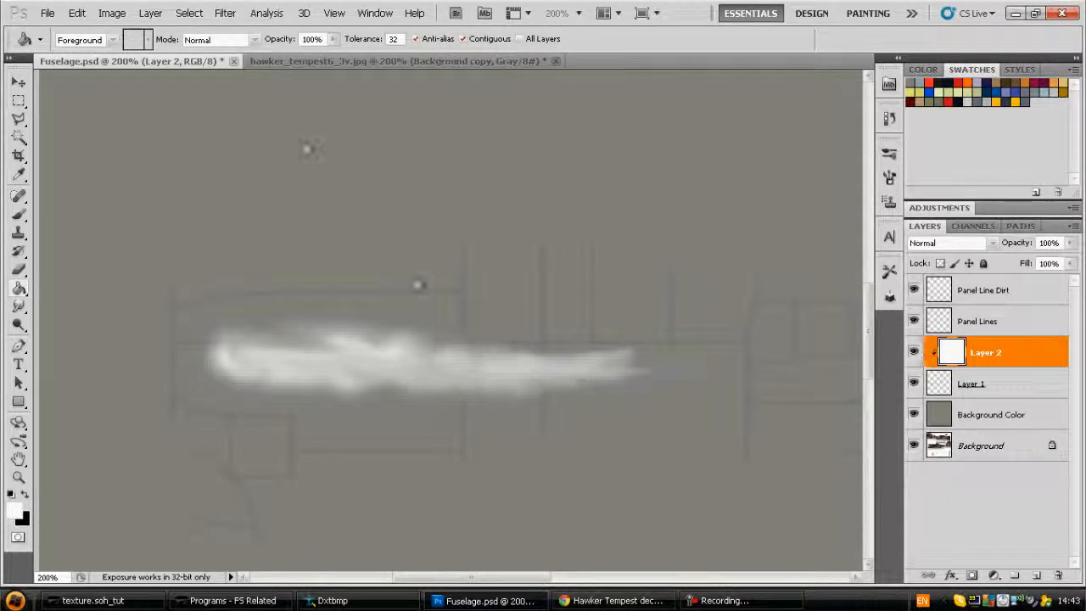
Render Clouds in black and white on the clipped Layer 2
left_click(226, 14)
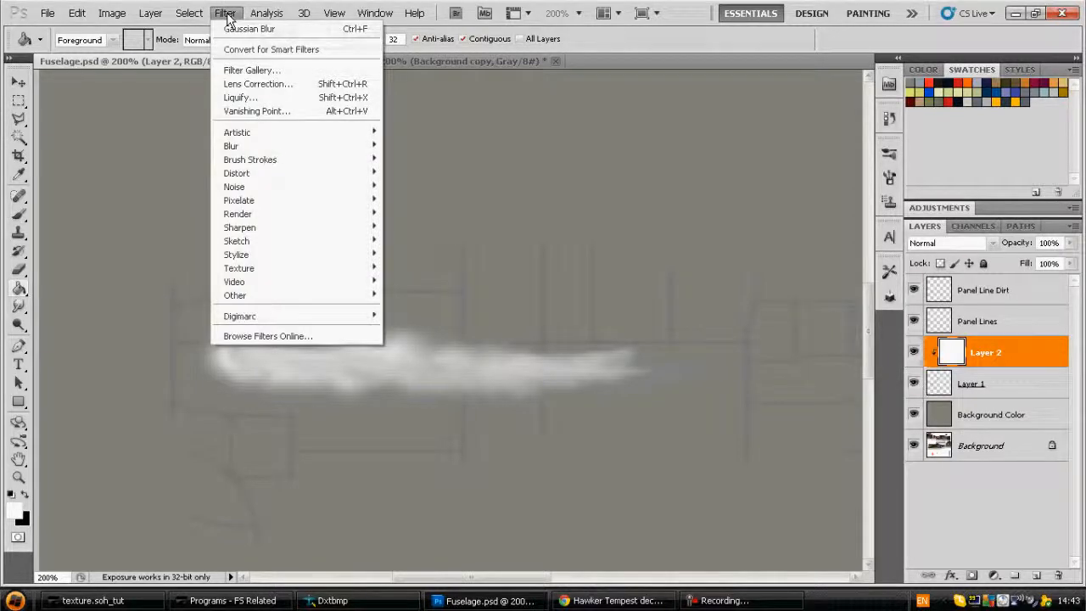
mouse_move(358, 215)
left_click(396, 212)
left_click(413, 211)
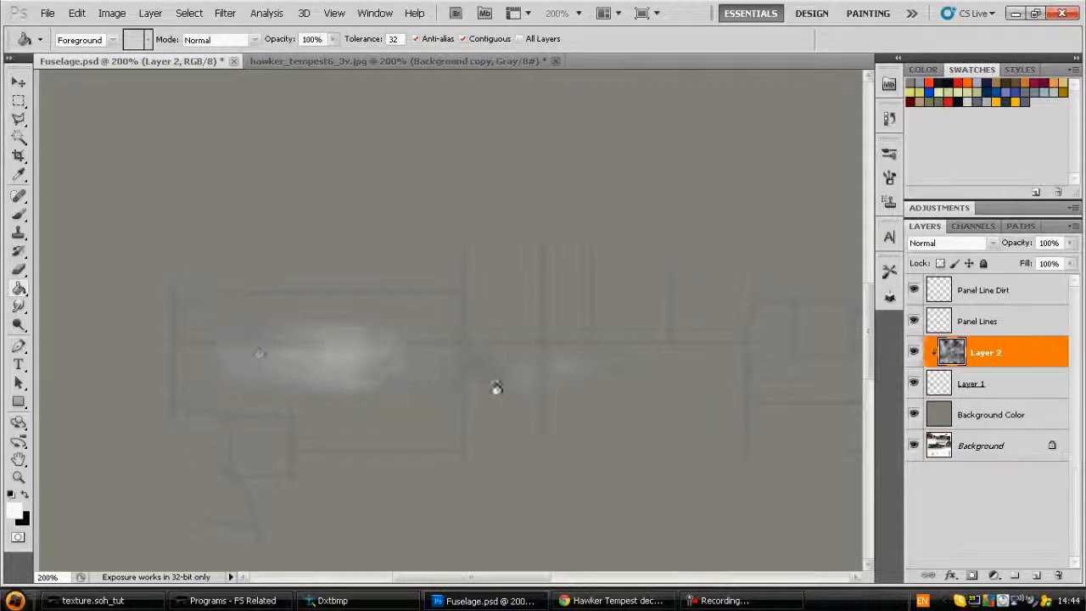
Try the Lighten blend mode on the clipped clouds layer
left_click(994, 244)
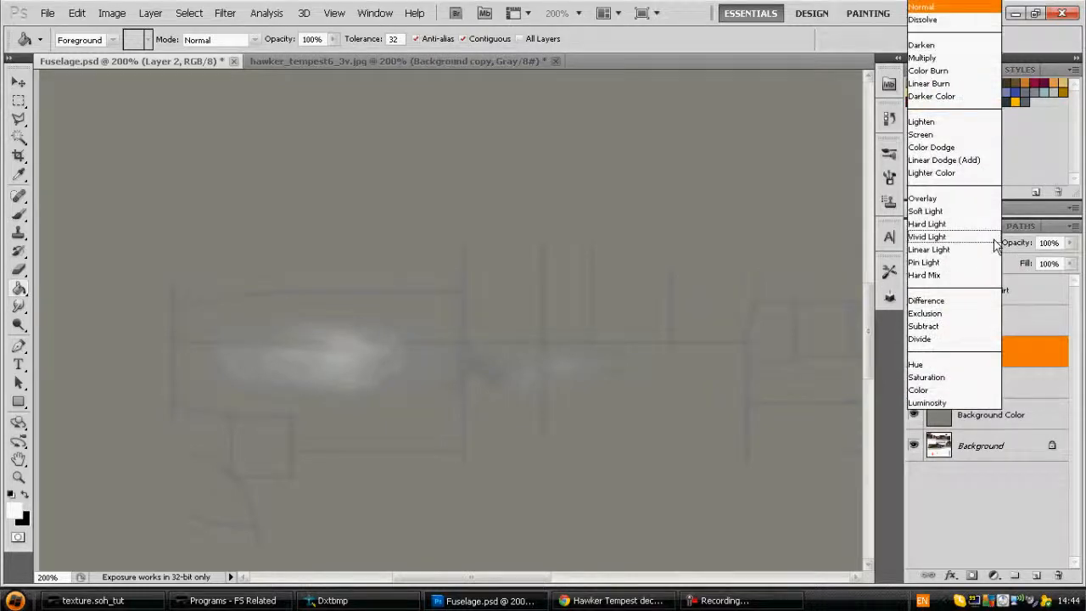
left_click(943, 122)
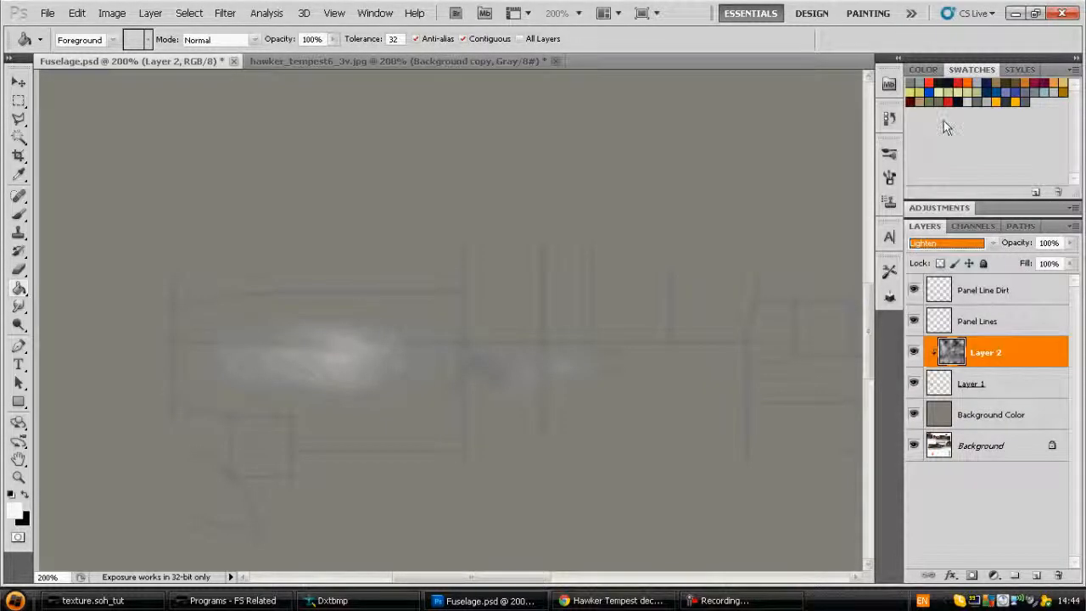
left_click(1010, 385)
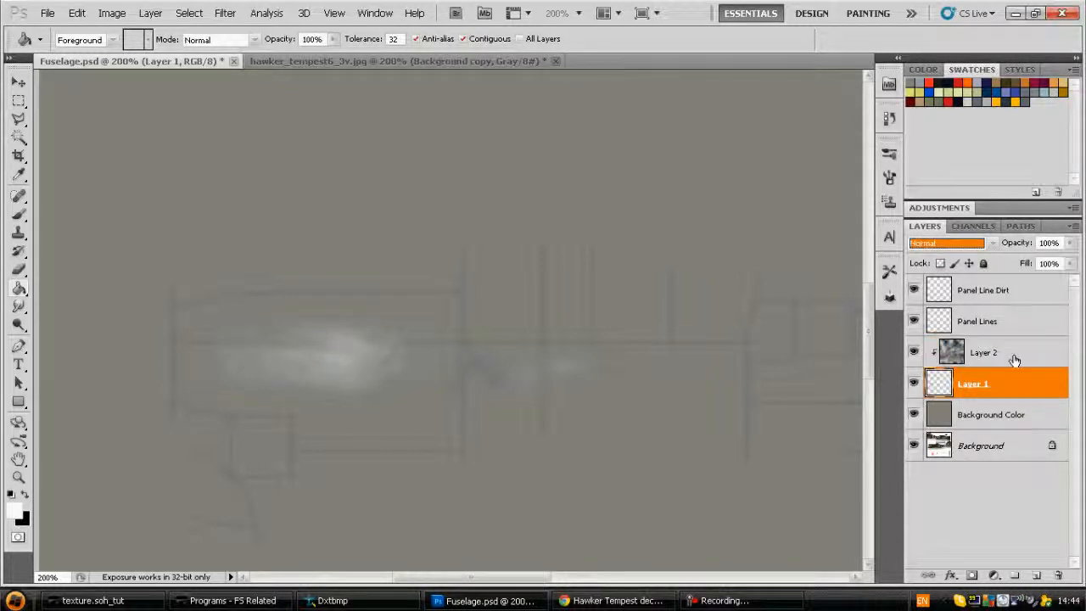
left_click(1012, 357)
Compare blend modes for the clouds layer from Multiply onward and set it to Color Dodge
left_click(990, 242)
left_click(944, 55)
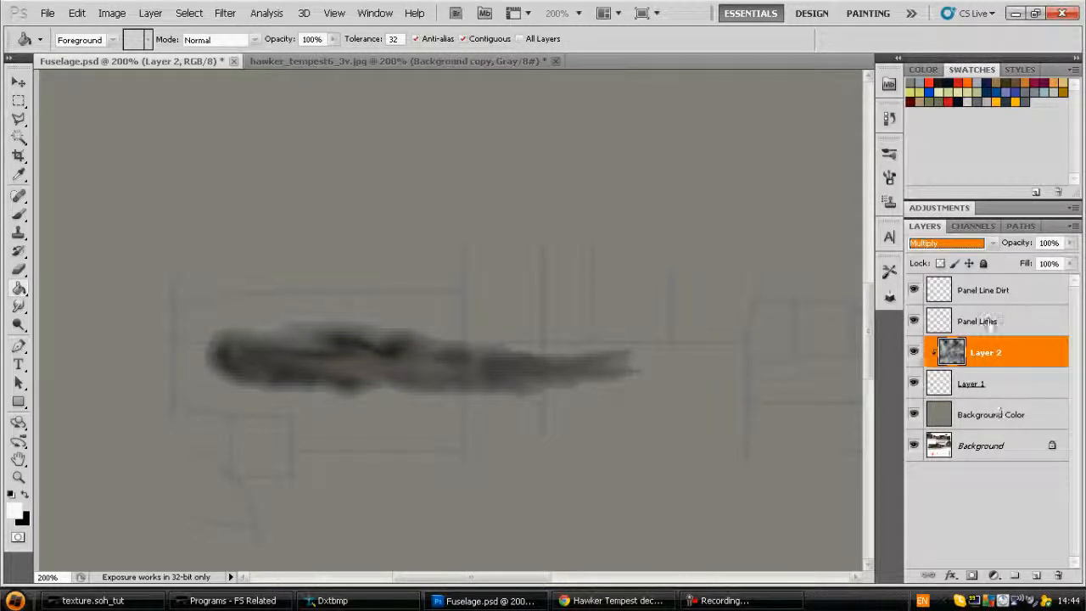
key("Down")
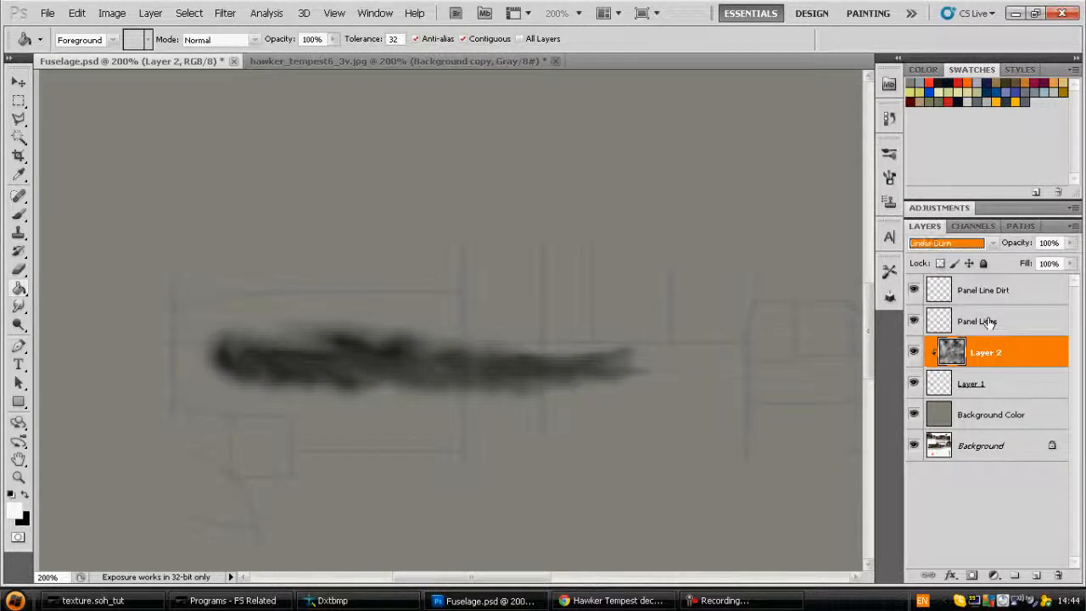
key("Down")
key("Down")
key("Down")
key("Down")
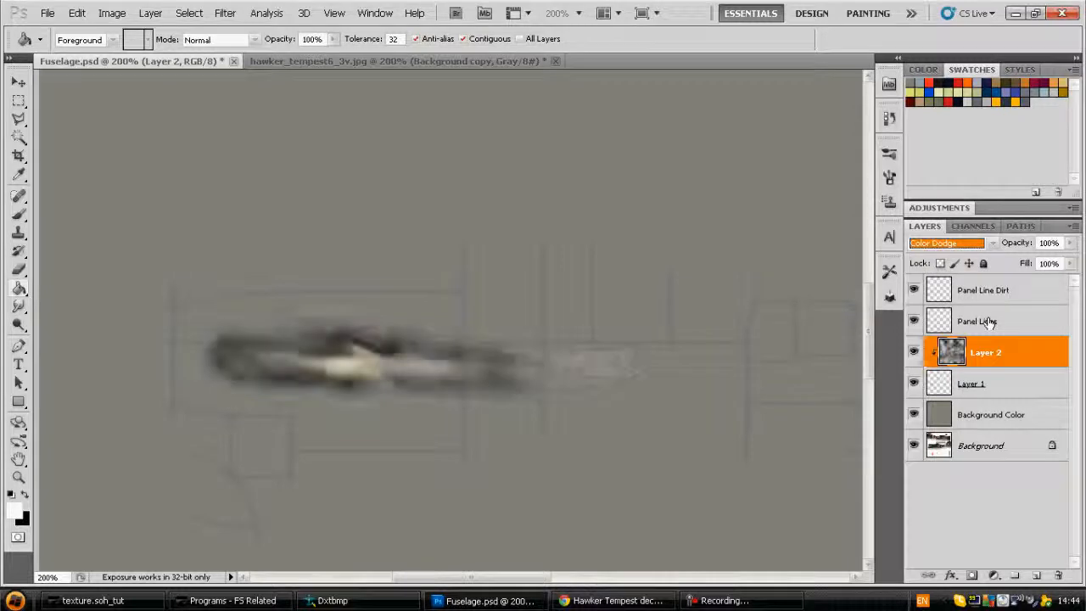
key("Down")
key("Down")
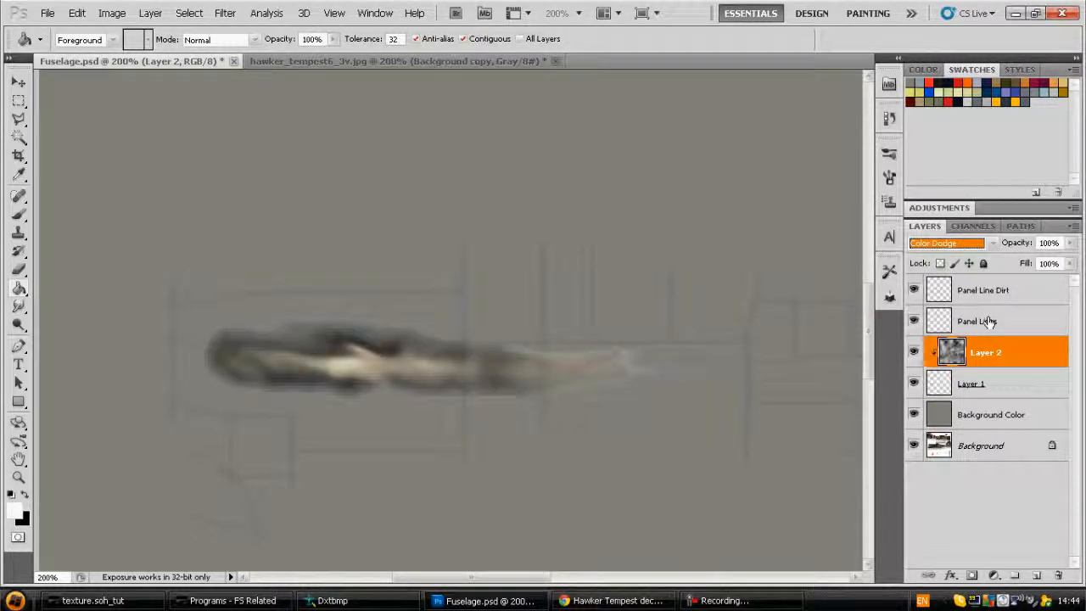
Merge the clouds layer down into Layer 1 and soften the result with a Gaussian Blur of 5.2 pixels radius
right_click(1022, 348)
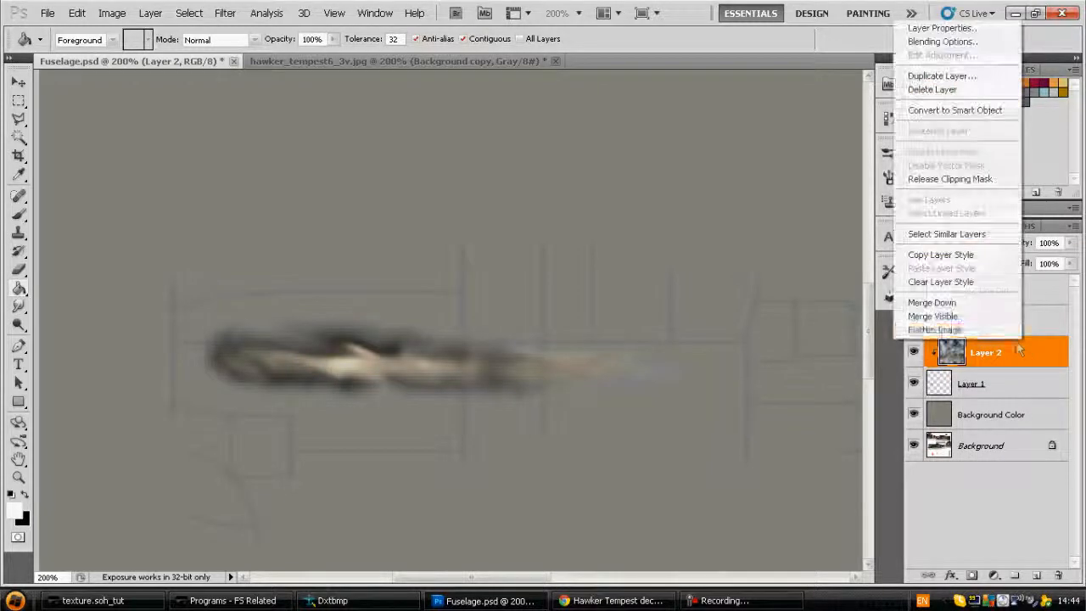
left_click(970, 303)
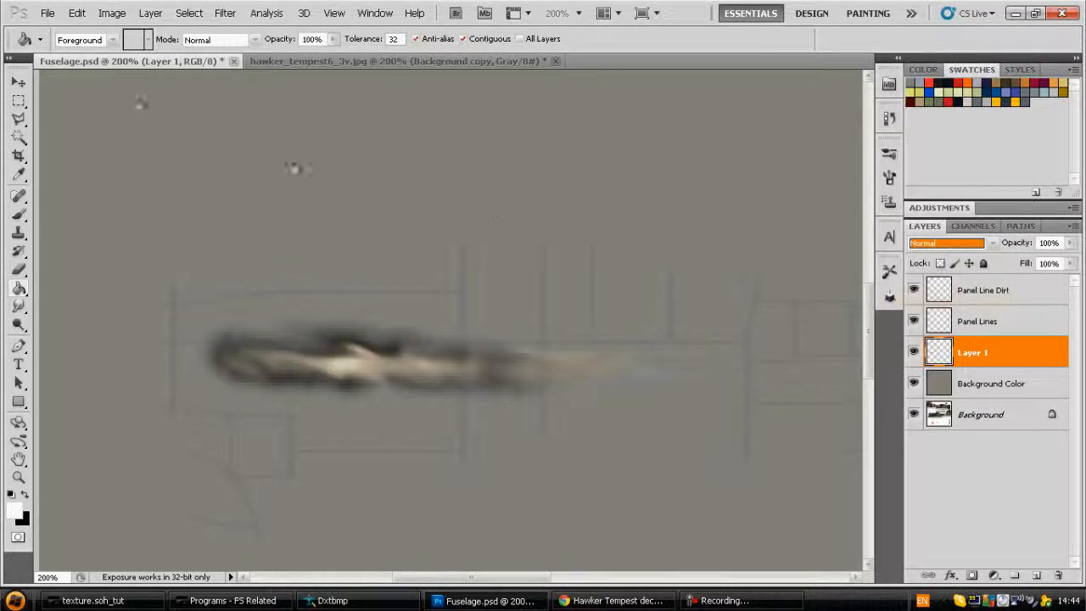
left_click(225, 12)
mouse_move(274, 145)
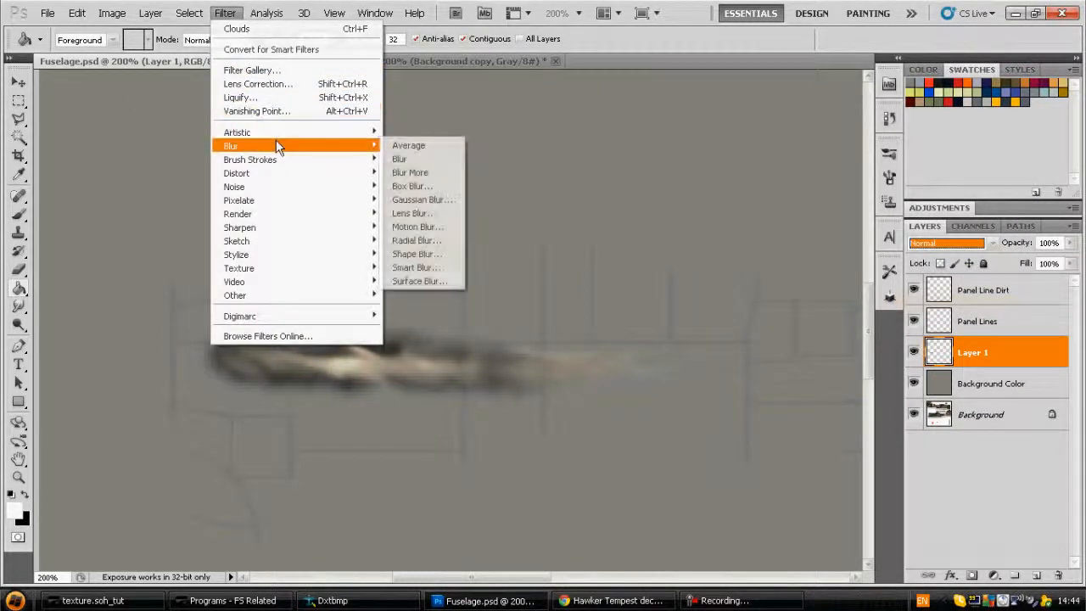
left_click(405, 200)
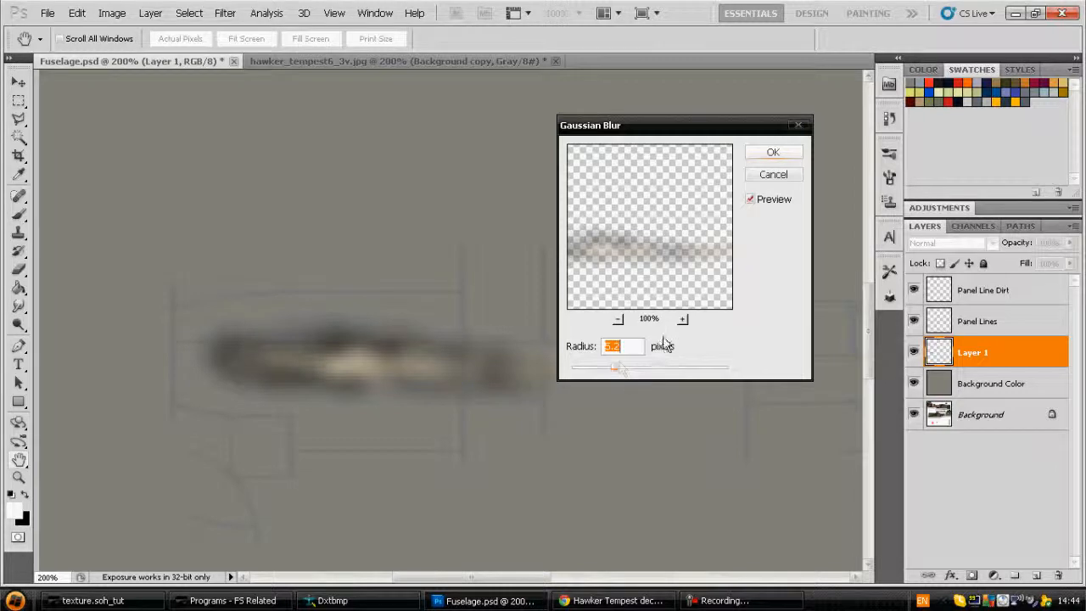
left_click(773, 153)
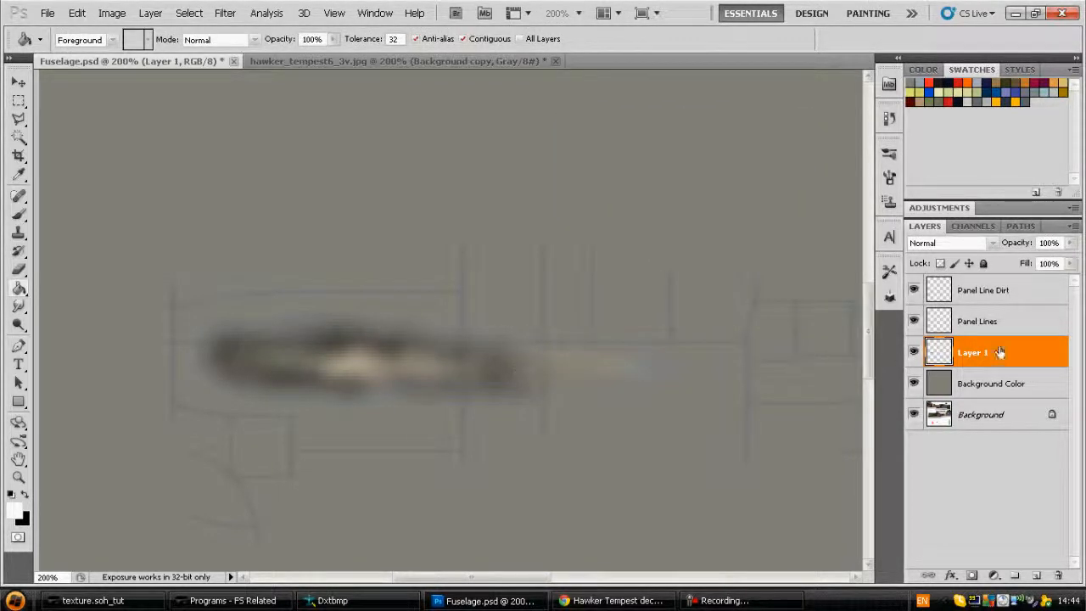
Add another new layer clipped to Layer 1 and fill it with black
left_click(27, 496)
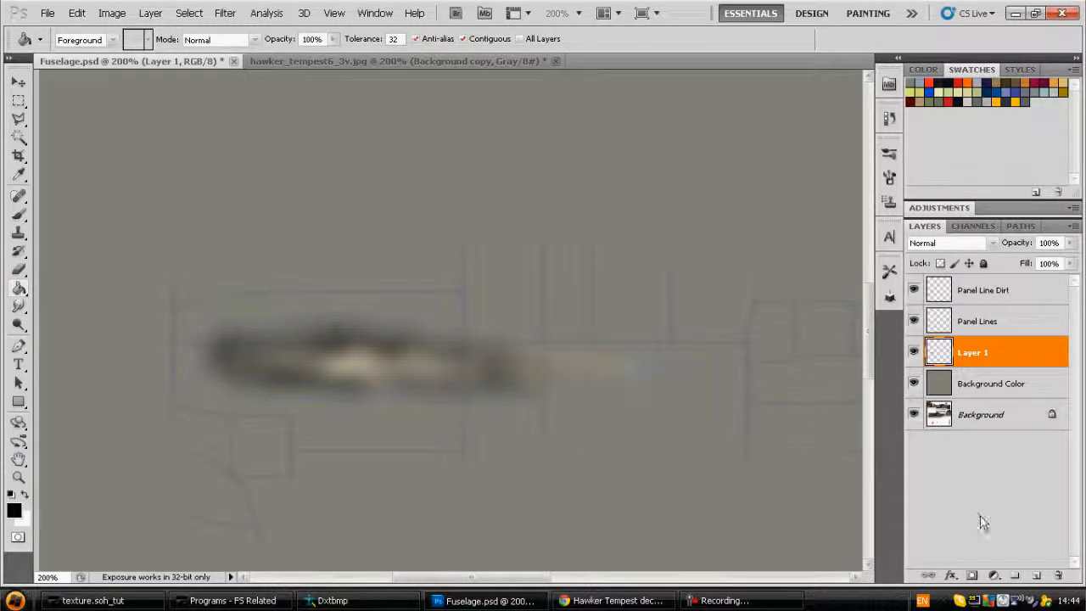
left_click(1036, 576)
right_click(989, 348)
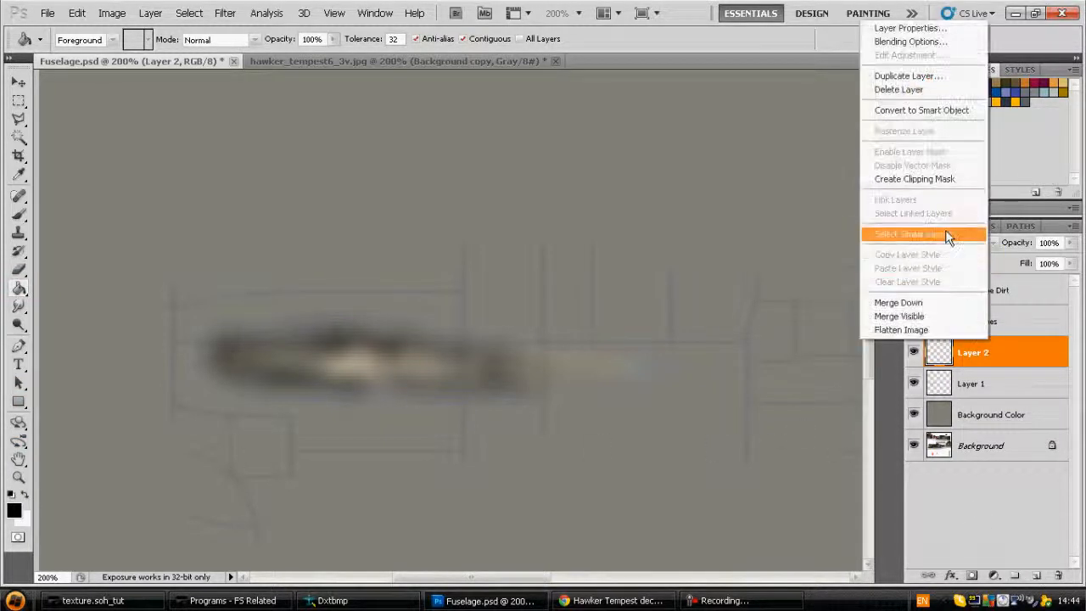
left_click(942, 187)
left_click(374, 370)
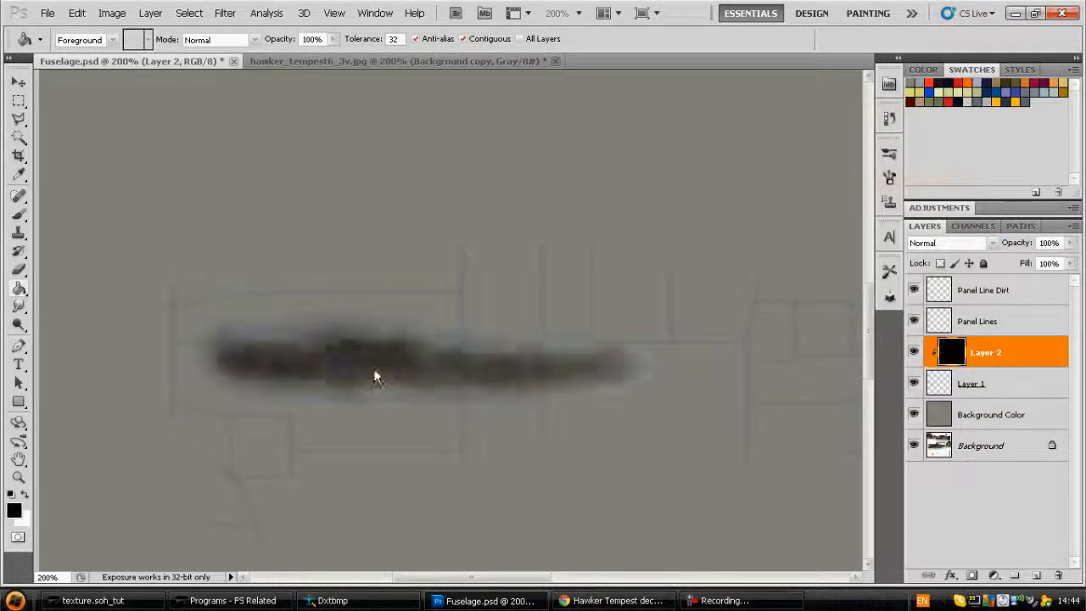
Reduce the clipped black layer's opacity to 60% and merge it down into Layer 1
left_click(1070, 244)
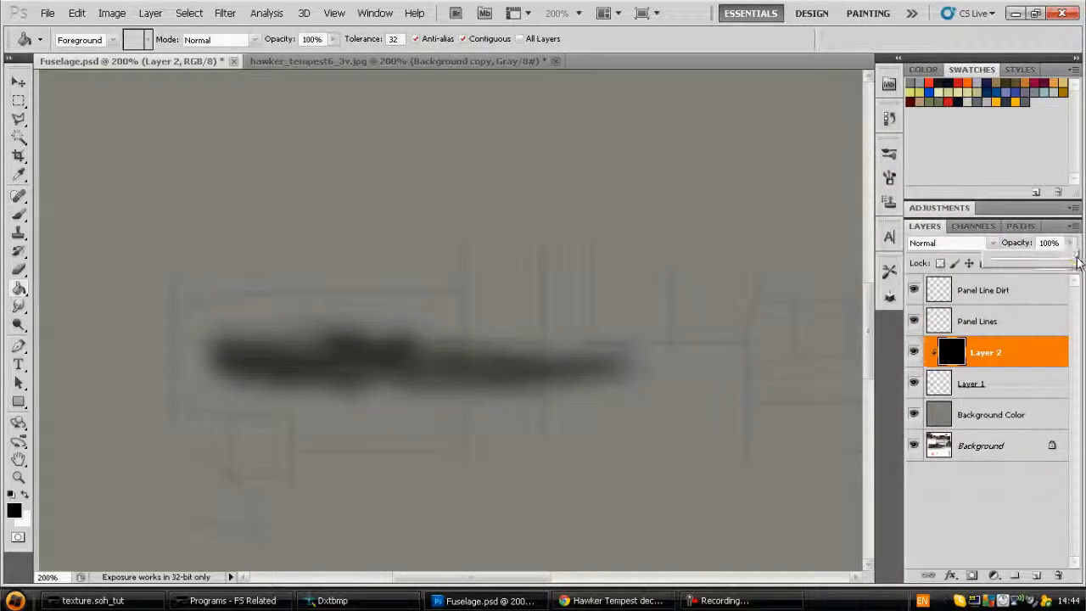
left_click_drag(1065, 264, 1040, 264)
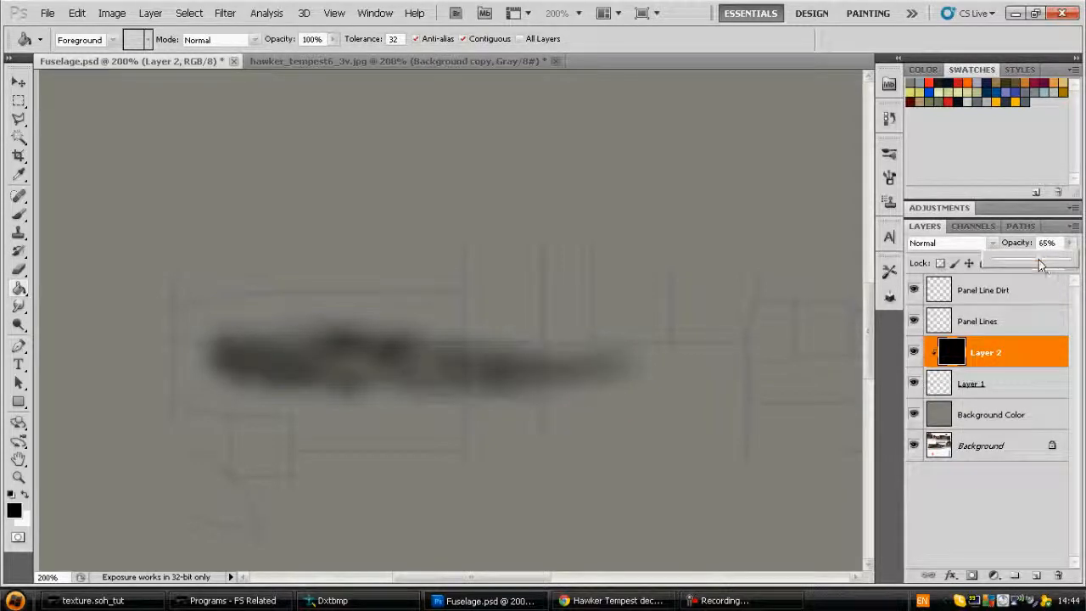
right_click(1039, 357)
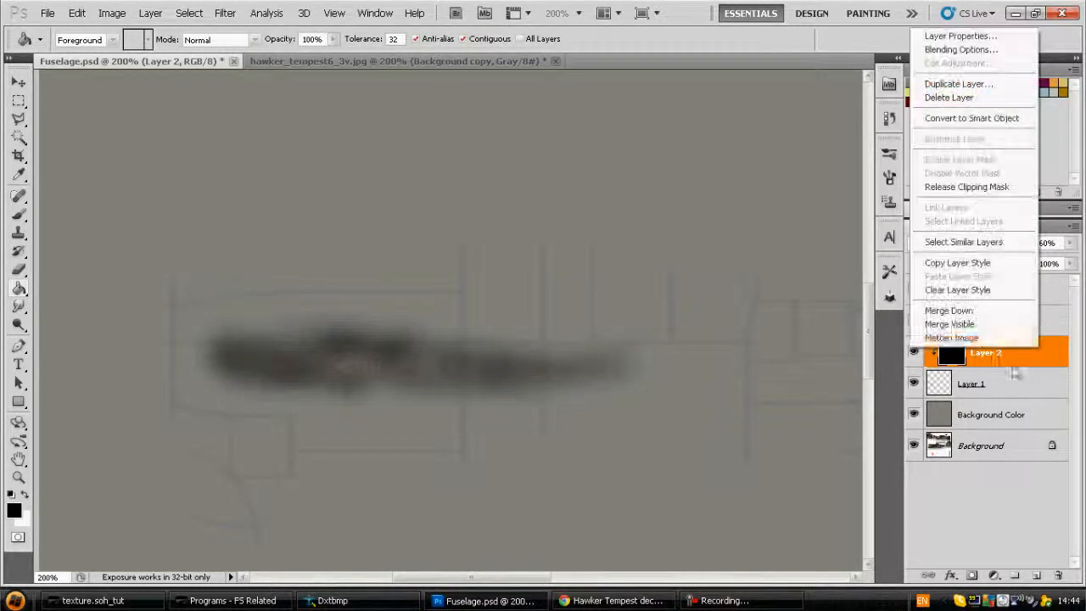
left_click(979, 314)
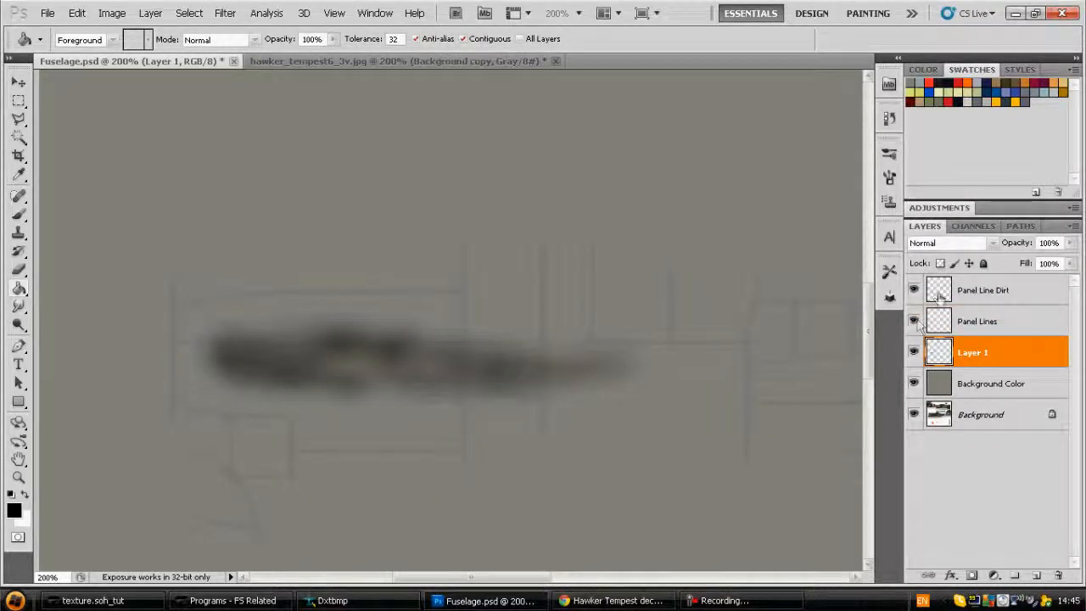
Set Layer 1's blend mode to Overlay and its opacity to 49%
left_click(949, 243)
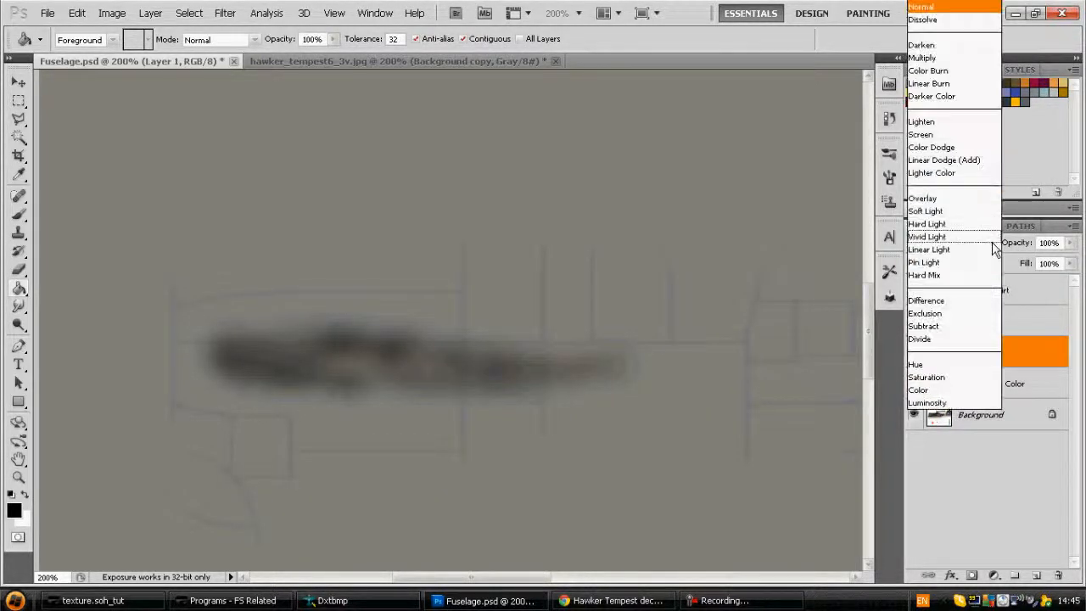
left_click(957, 205)
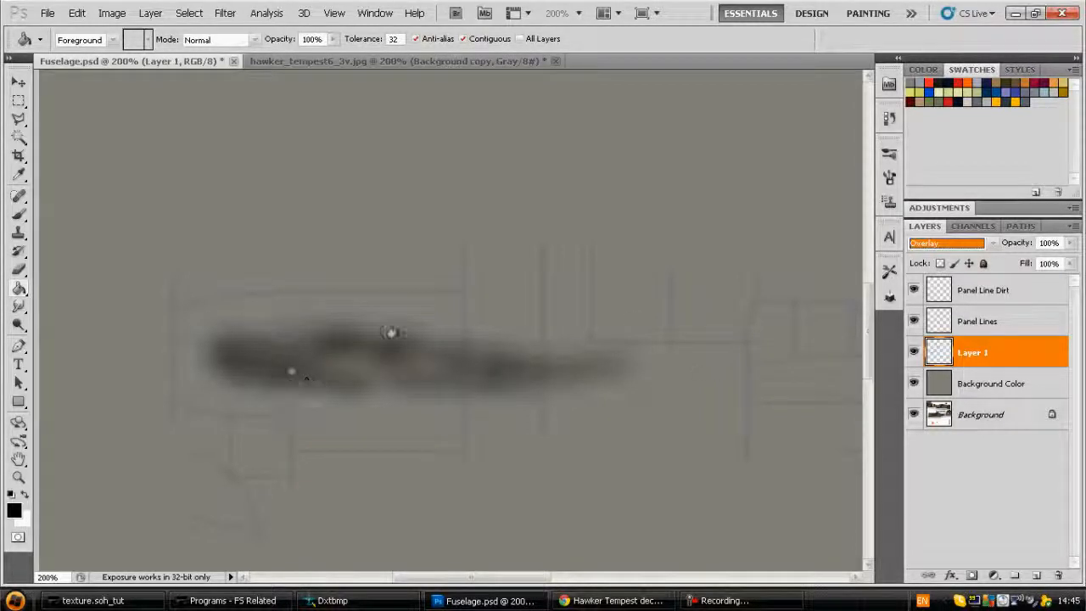
left_click(1070, 243)
left_click_drag(1074, 262, 1028, 252)
Examine how the exhaust stain blends into the fuselage, both across the whole texture and at close range
key("ctrl+minus")
key("ctrl+minus")
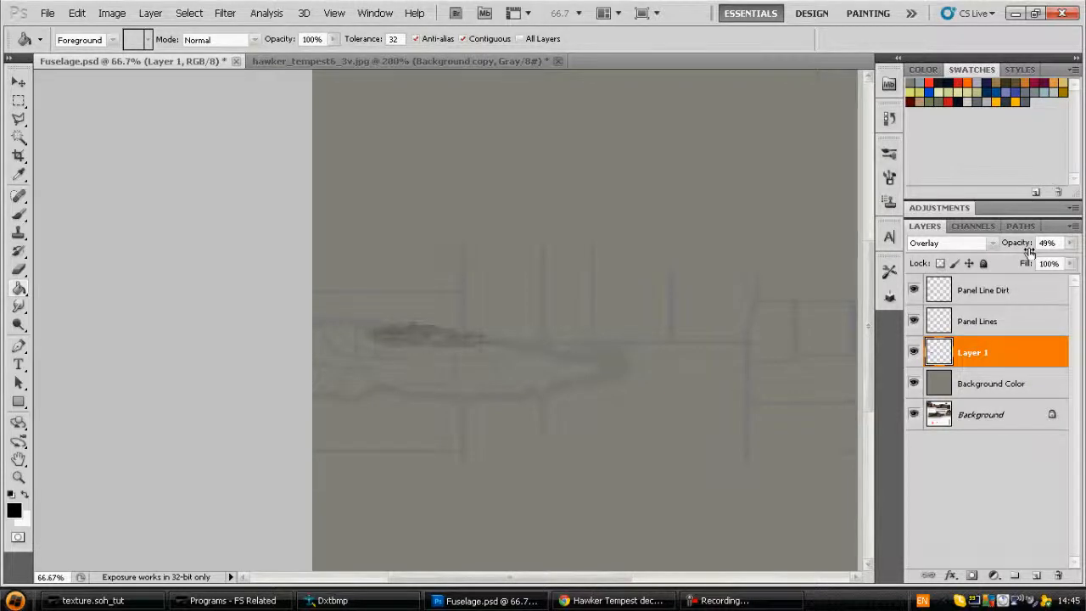
key("ctrl+minus")
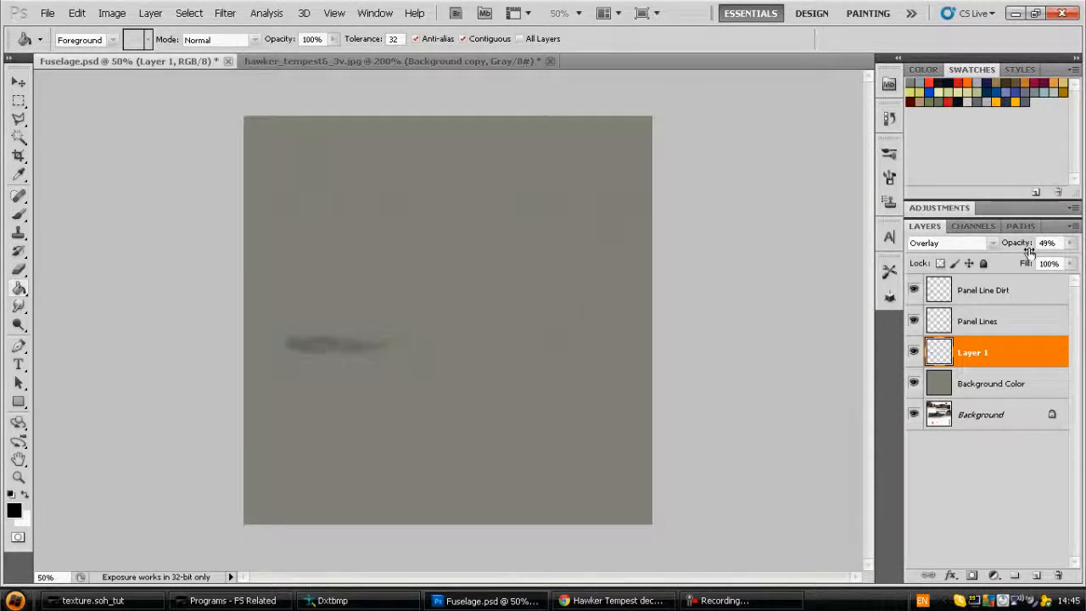
key("ctrl+plus")
key("ctrl+plus")
key("ctrl+plus")
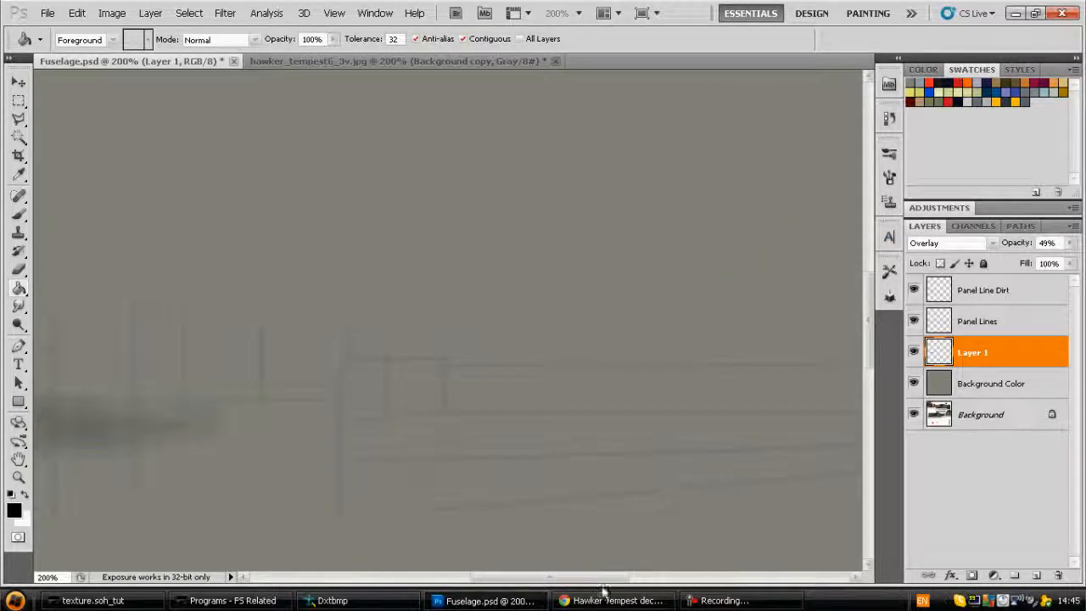
left_click_drag(601, 577, 541, 579)
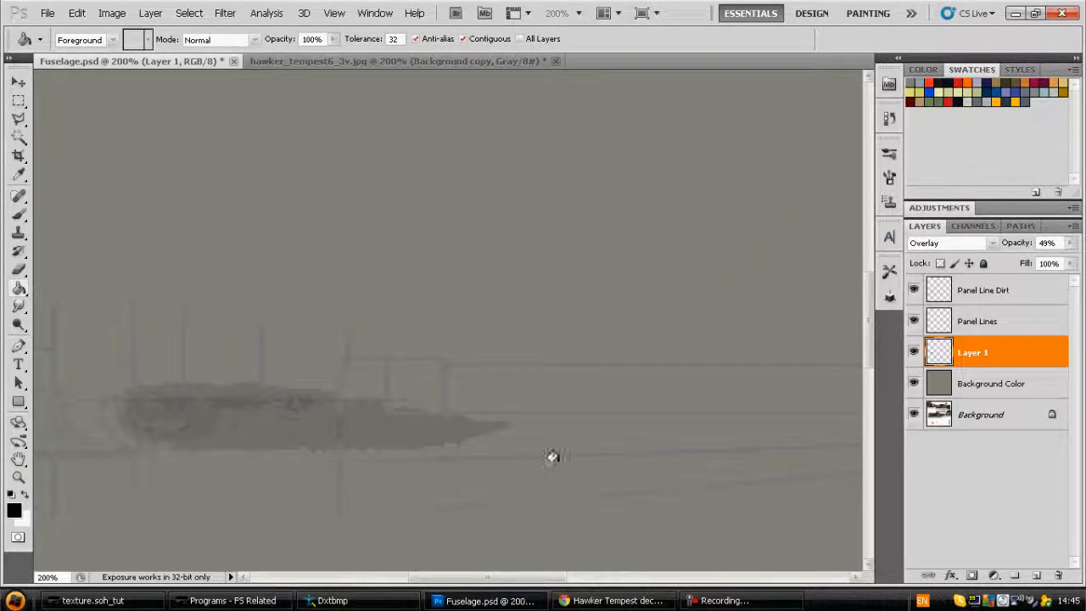
scroll(553, 457, "down", 2)
scroll(553, 457, "down", 2)
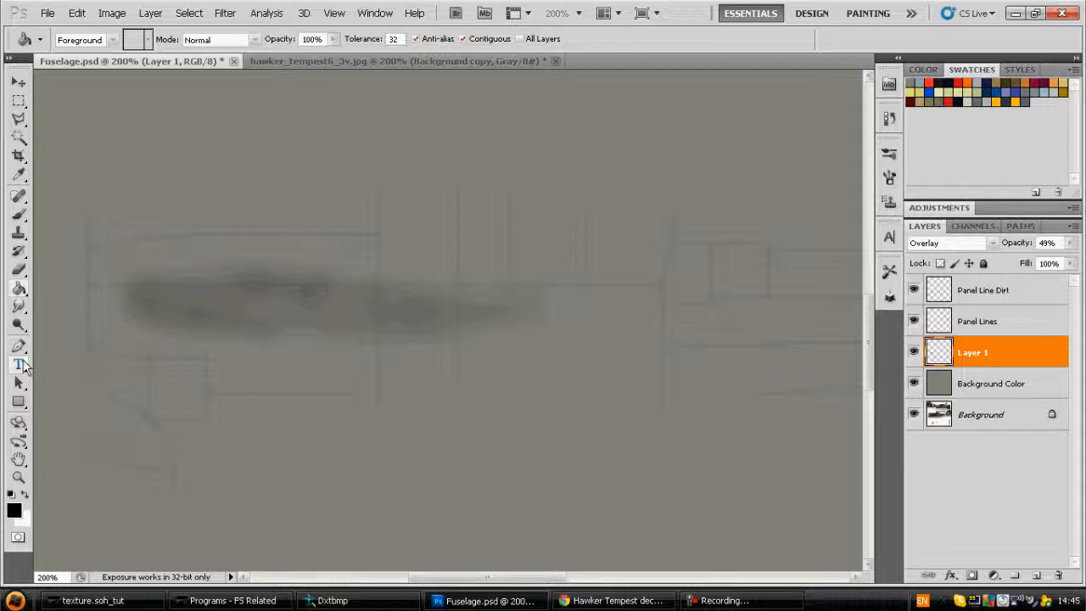
left_click(747, 602)
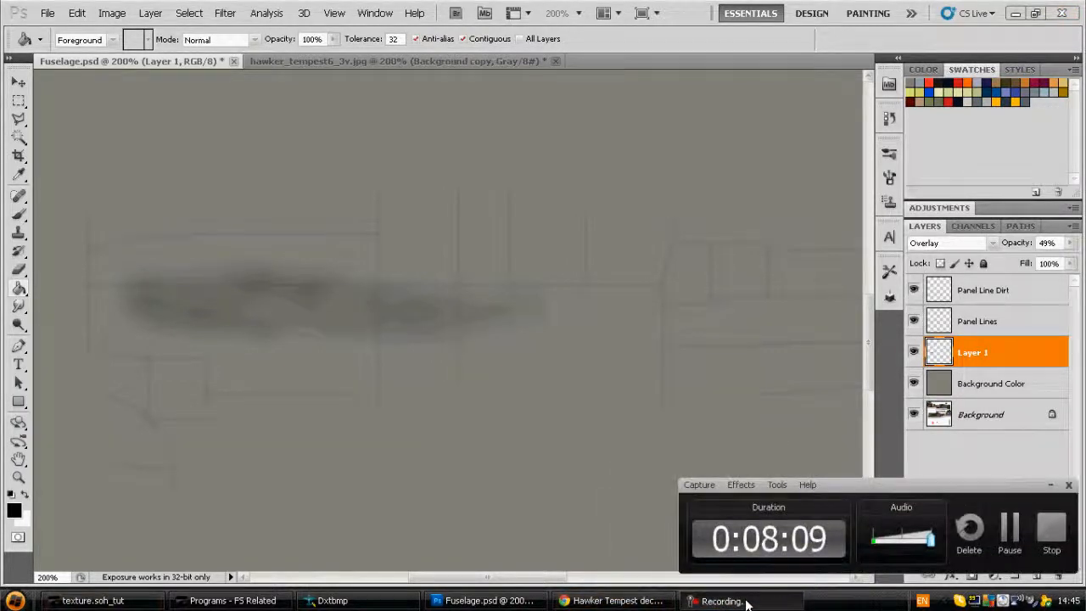
left_click(1052, 485)
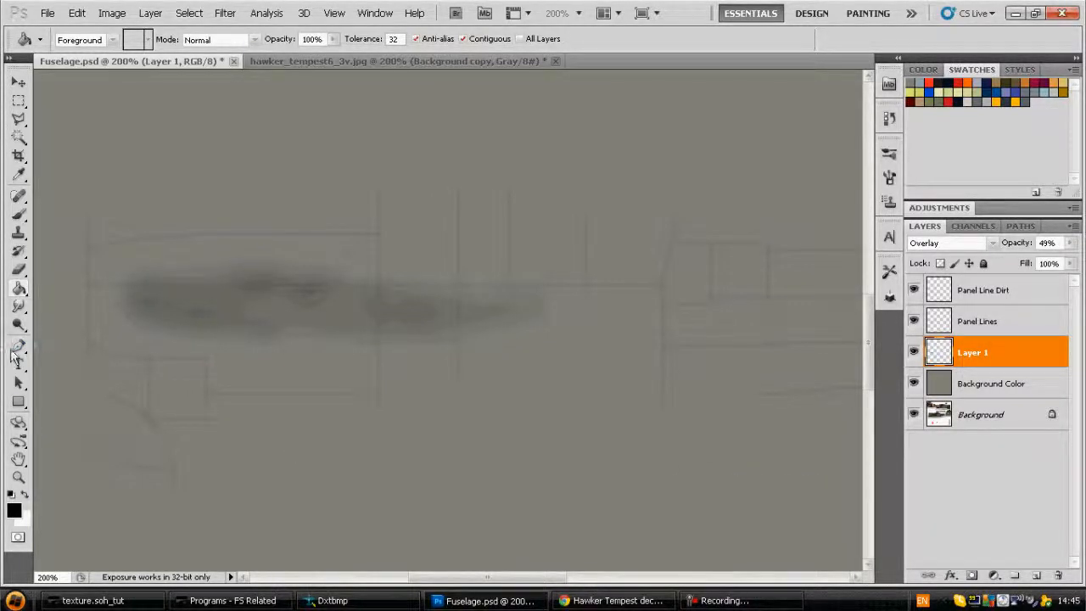
Hide Layer 1 and set the spacing of the Pencil's 1 px brush tip to 450%
left_click(18, 345)
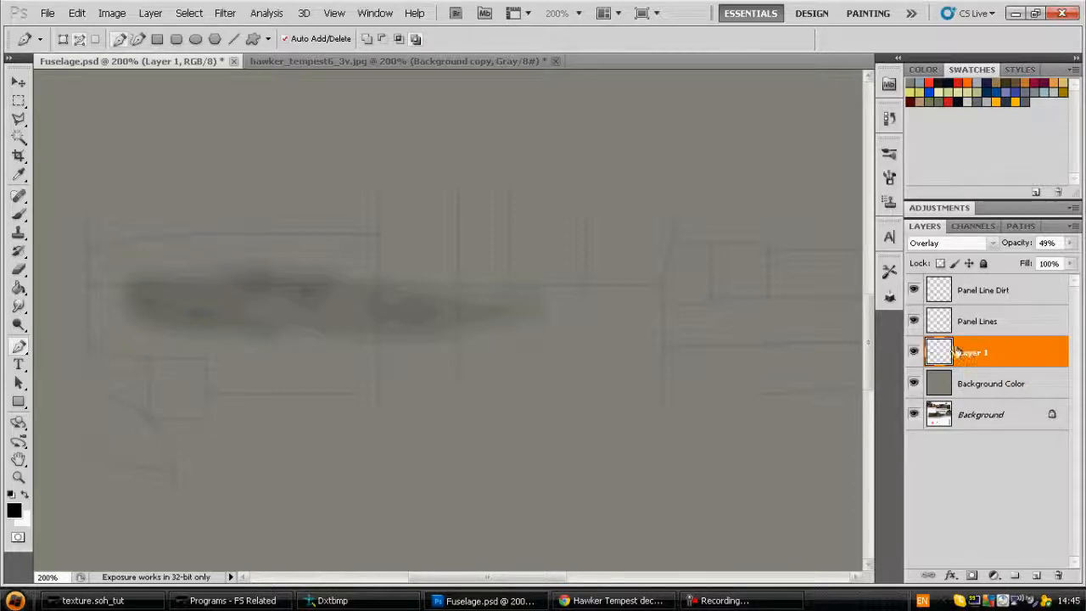
left_click(913, 352)
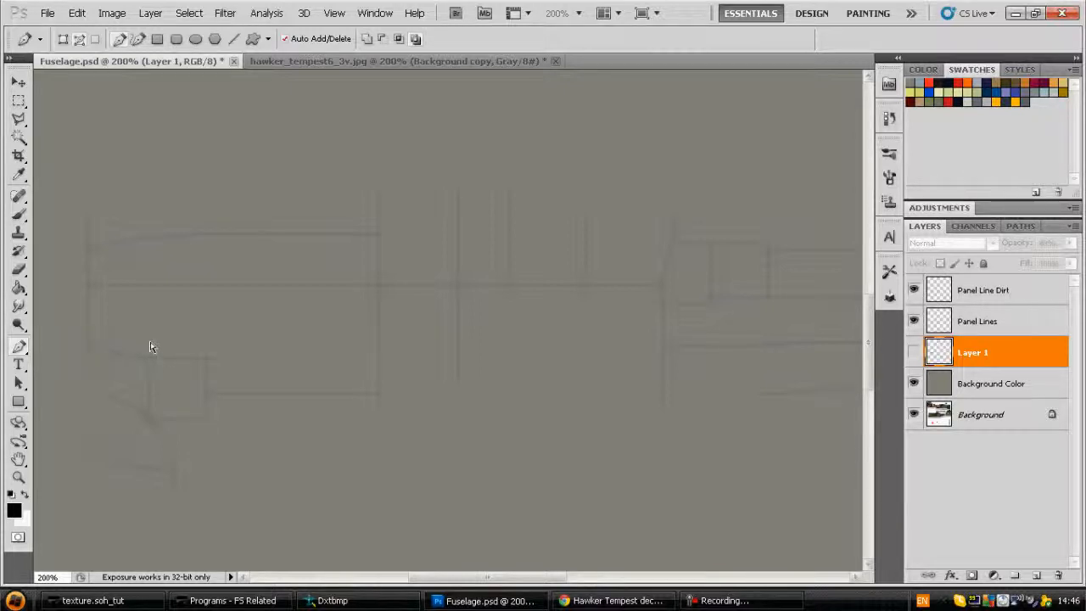
left_click_drag(19, 213, 76, 224)
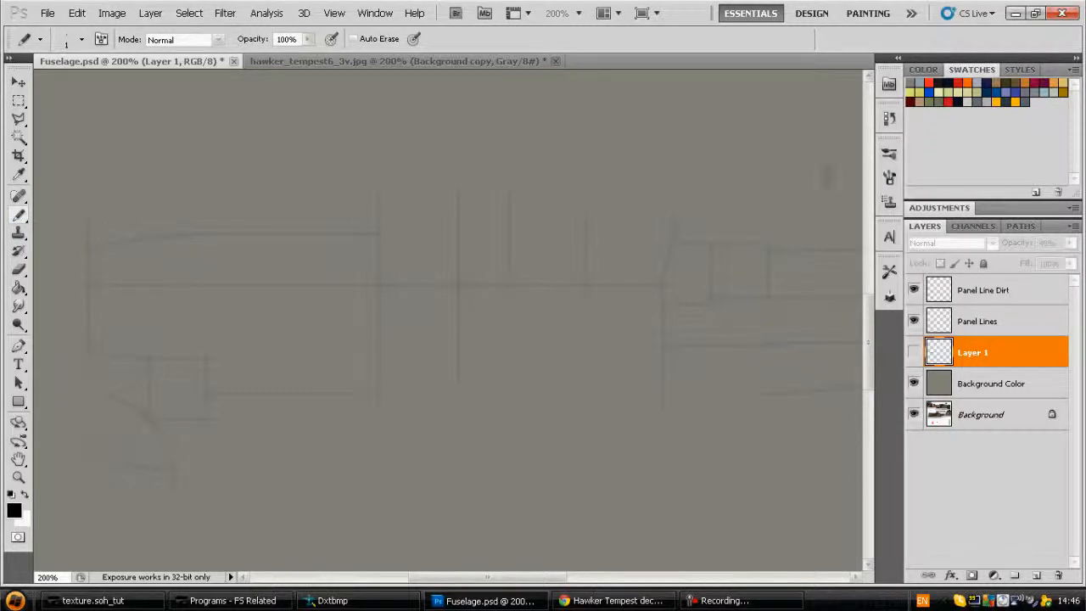
left_click(889, 177)
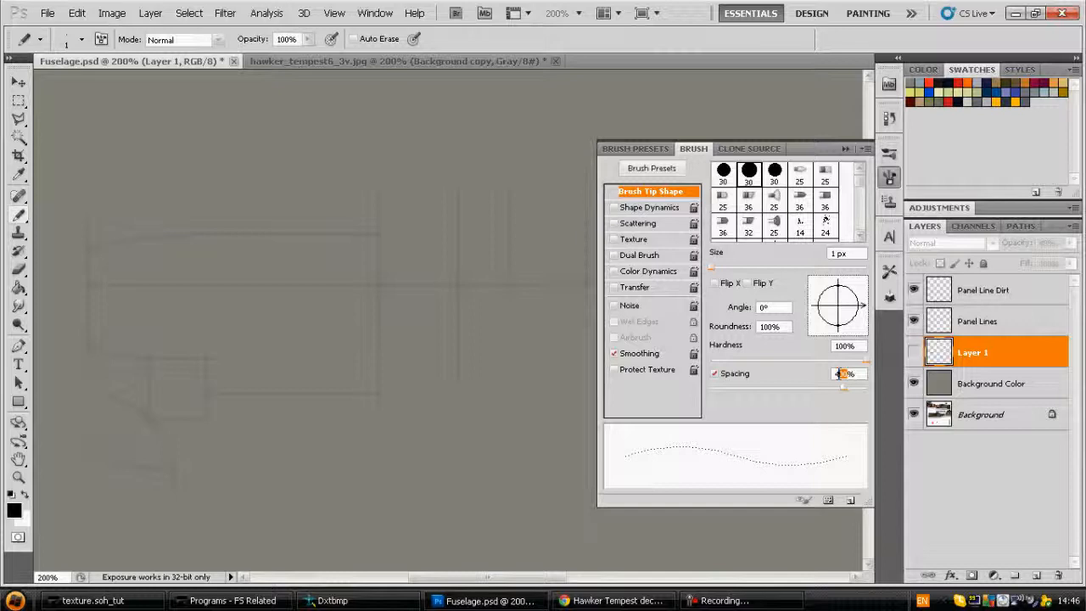
type("450")
left_click(844, 150)
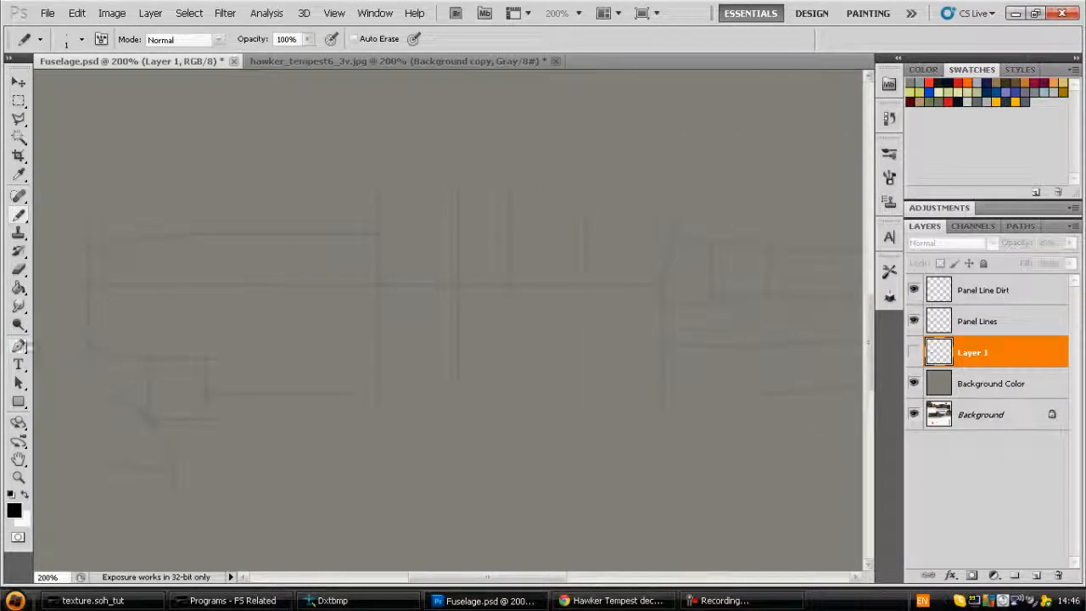
Create a vertical dotted rivet line on a new layer above Layer 1 by stroking a path with the Pencil, and delete the path
left_click(19, 345)
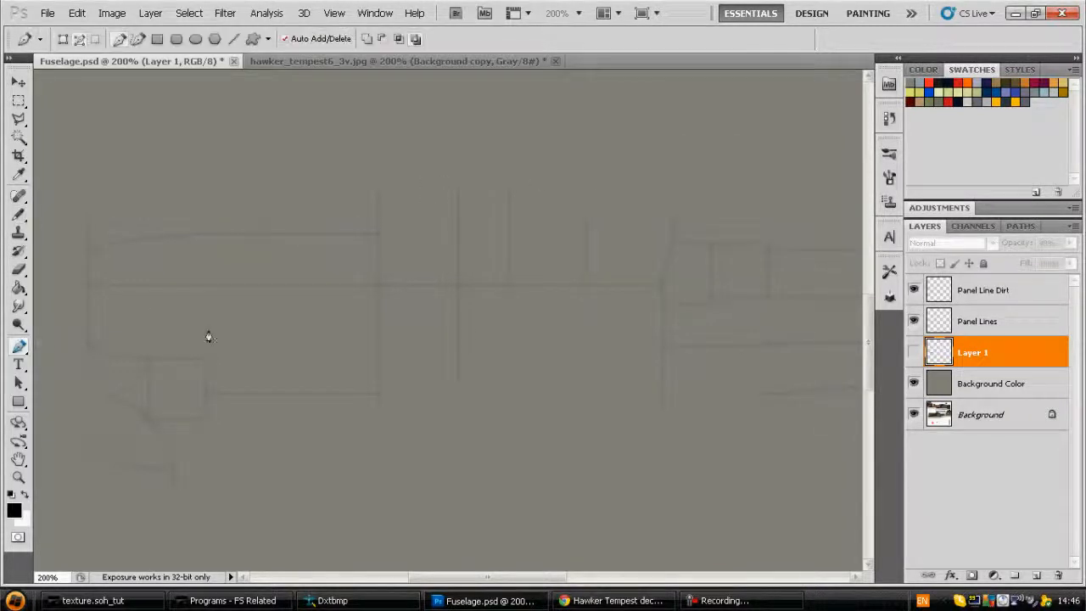
left_click(1036, 575)
right_click(182, 309)
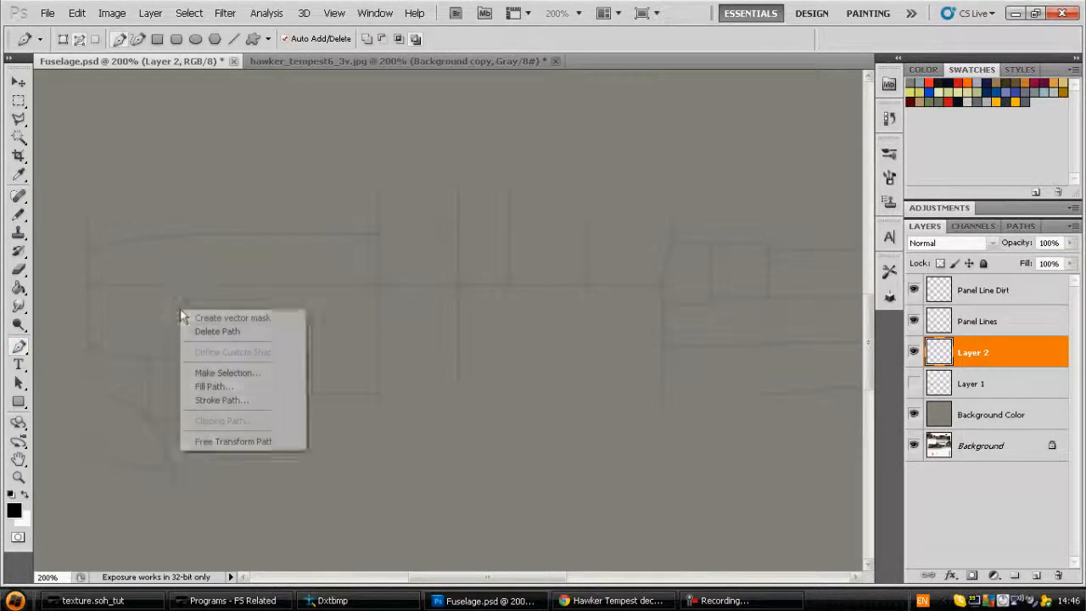
left_click(232, 399)
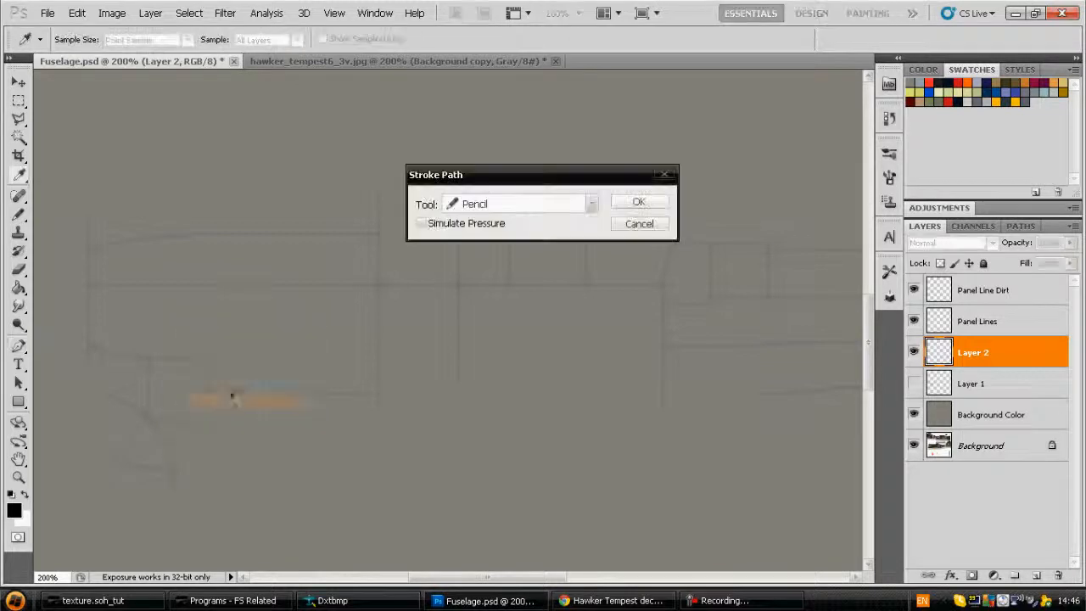
left_click(650, 205)
right_click(175, 317)
left_click(199, 339)
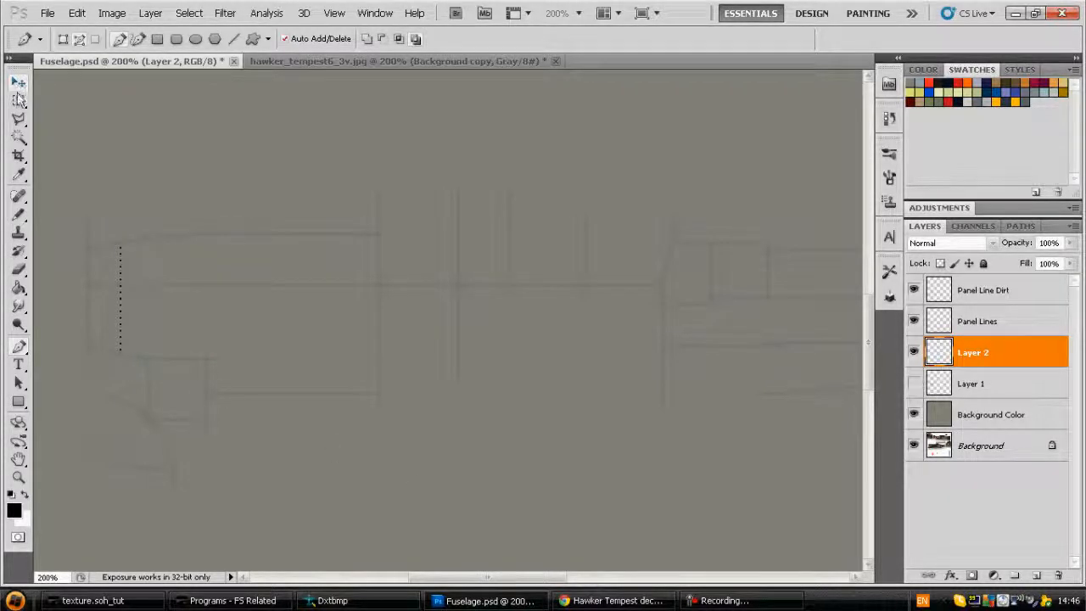
Add a Bevel and Emboss style to Layer 2 using Outer Bevel with a size of 1 px
left_click(18, 215)
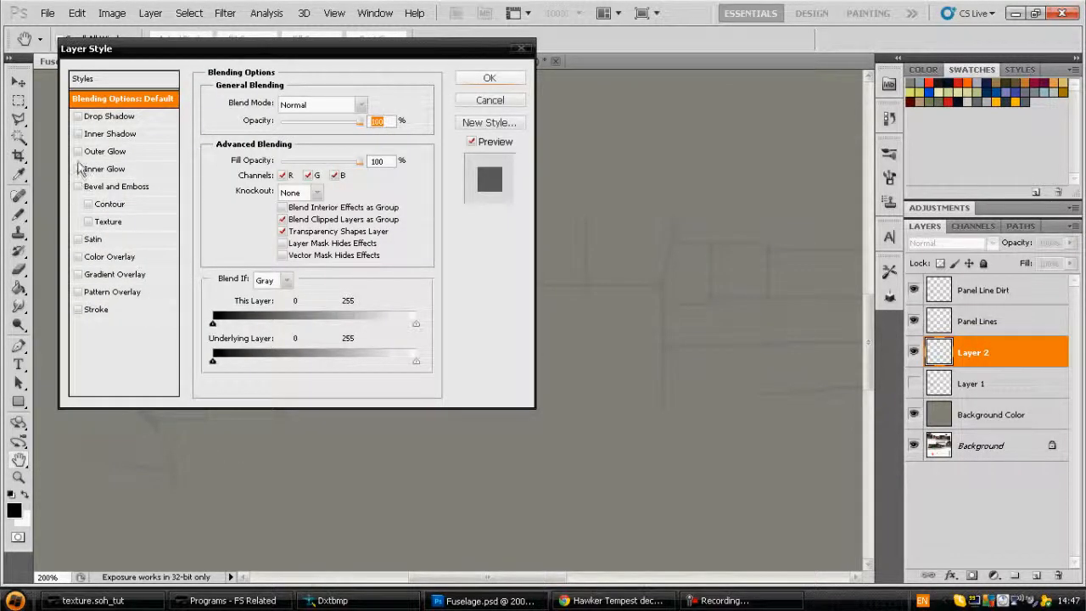
left_click(78, 187)
left_click_drag(212, 49, 456, 32)
left_click(378, 169)
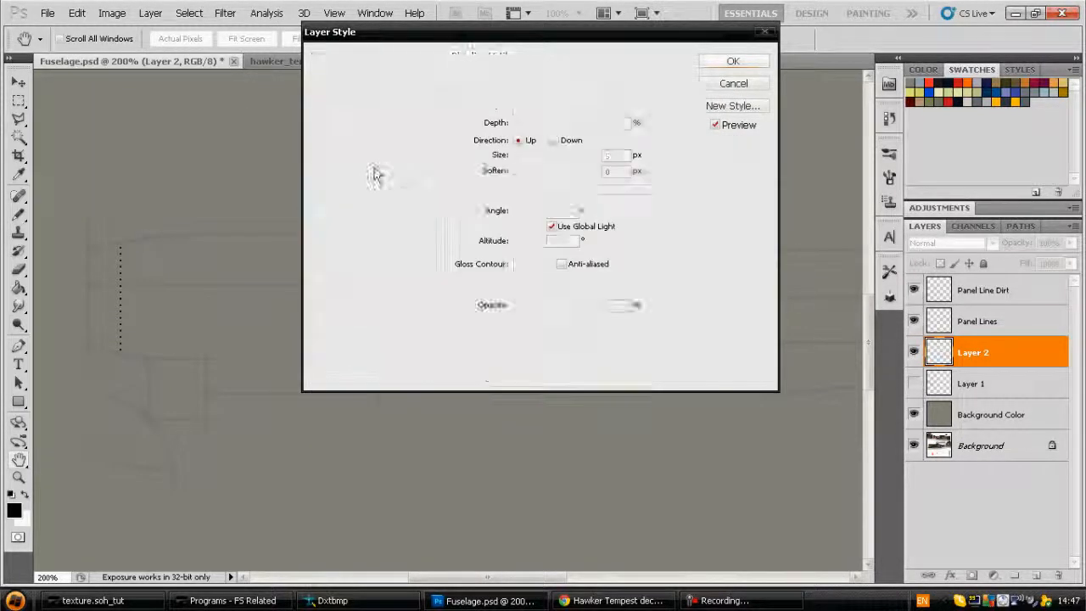
left_click(577, 88)
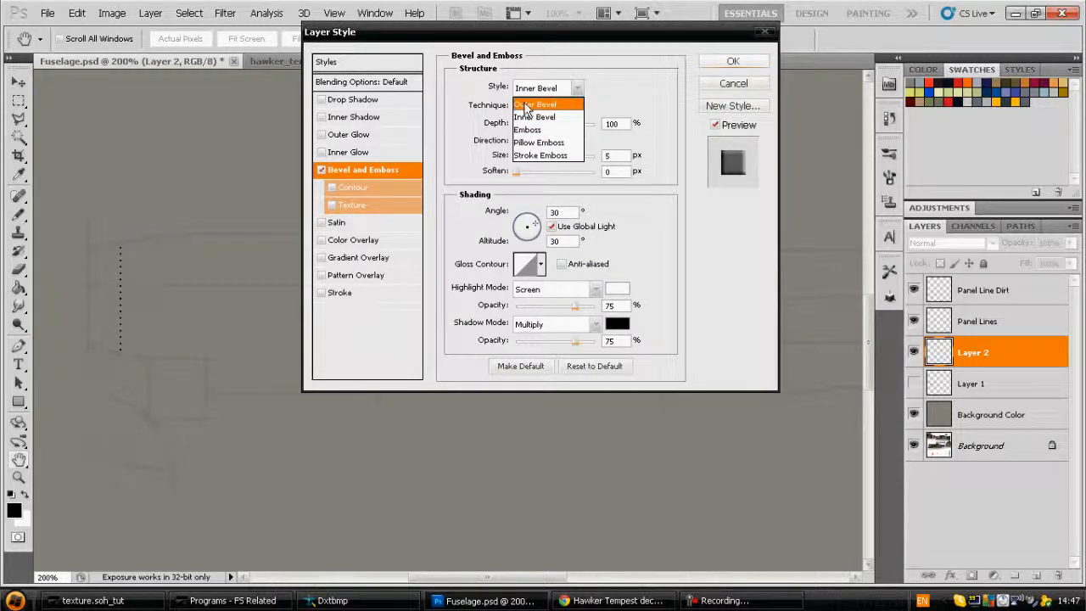
left_click(547, 103)
double_click(617, 154)
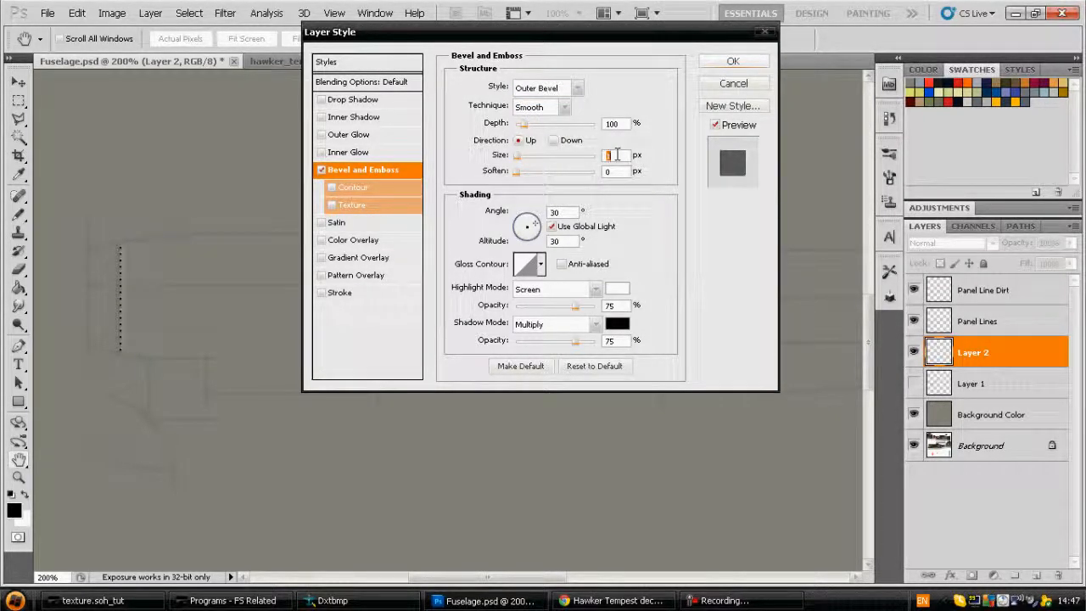
type("1")
Set the bevel's light angle to -61° and altitude to 30°, increase its softening slightly, and apply the style
left_click(535, 234)
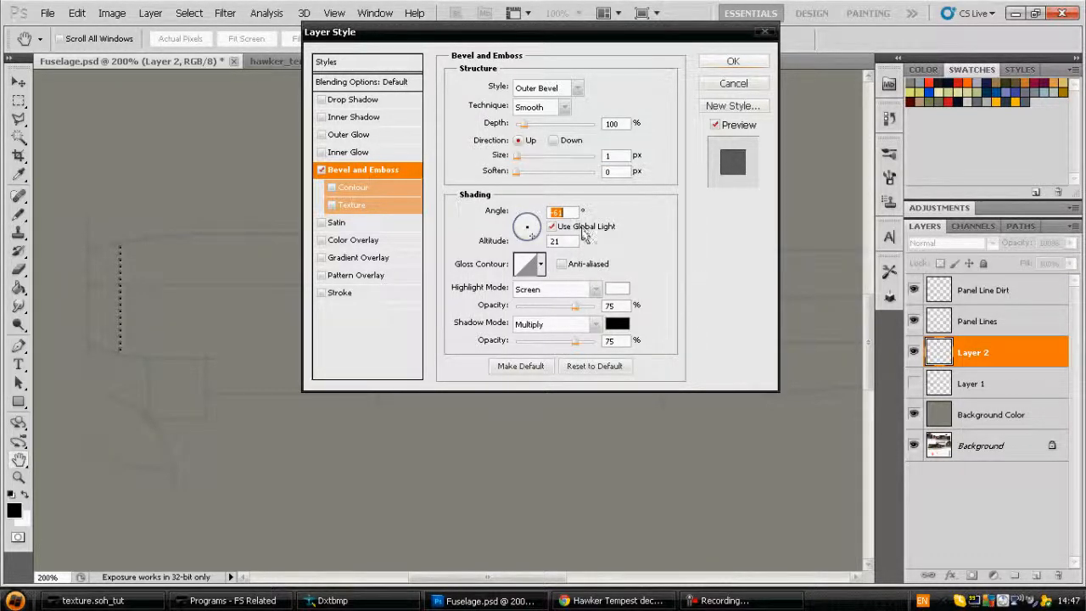
left_click(559, 241)
left_click(625, 170)
scroll(627, 168, "up", 2)
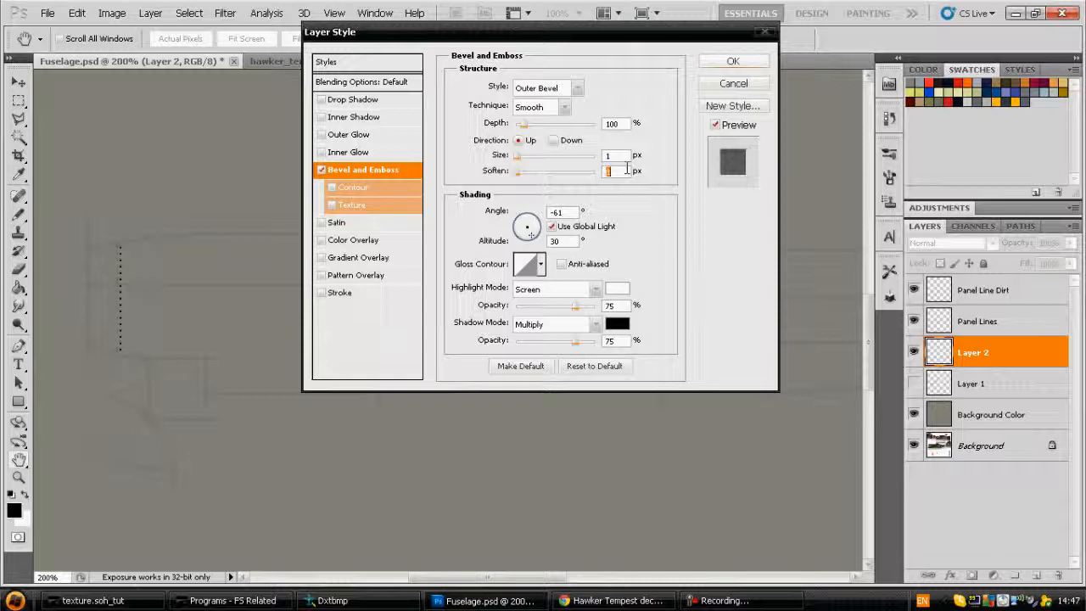
left_click(733, 61)
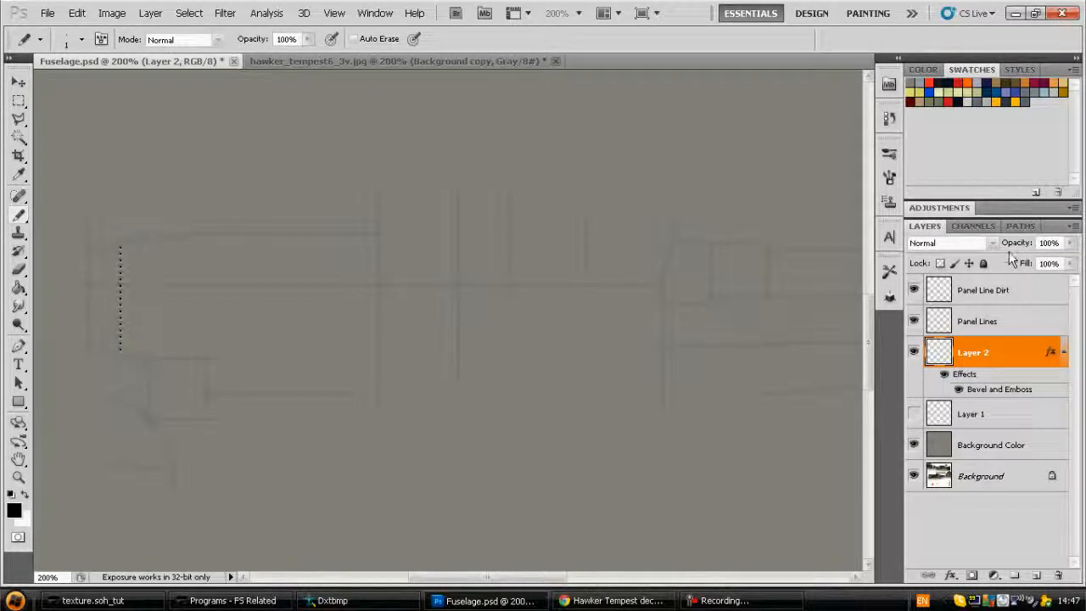
Try a 0% fill on Layer 2, and undo both the fill change and the bevel style
left_click(1071, 263)
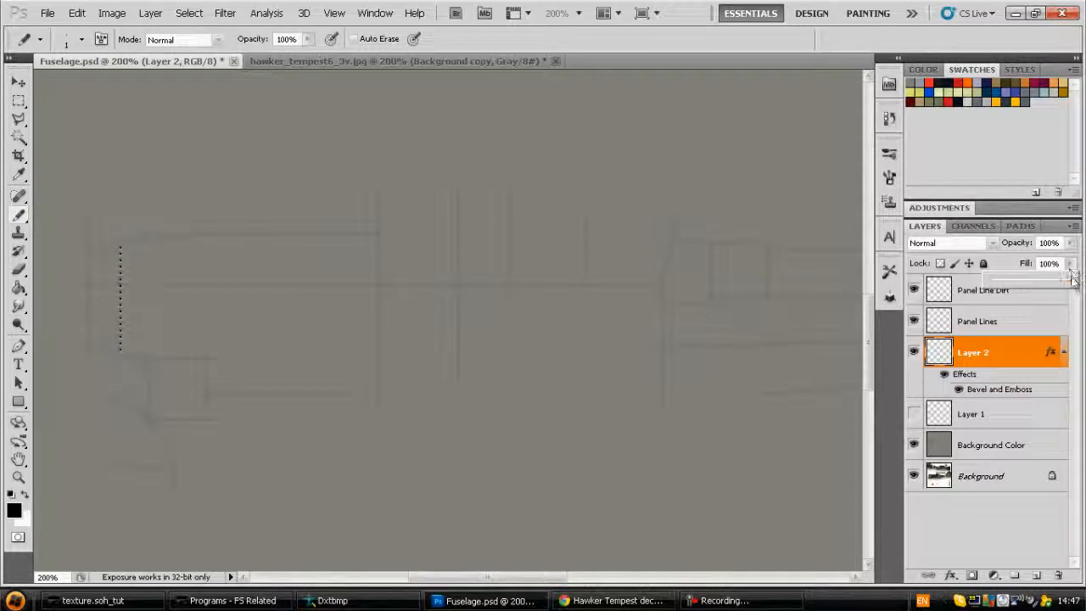
left_click_drag(1070, 286, 967, 269)
left_click(157, 297)
key("ctrl+alt+z")
key("ctrl+alt+z")
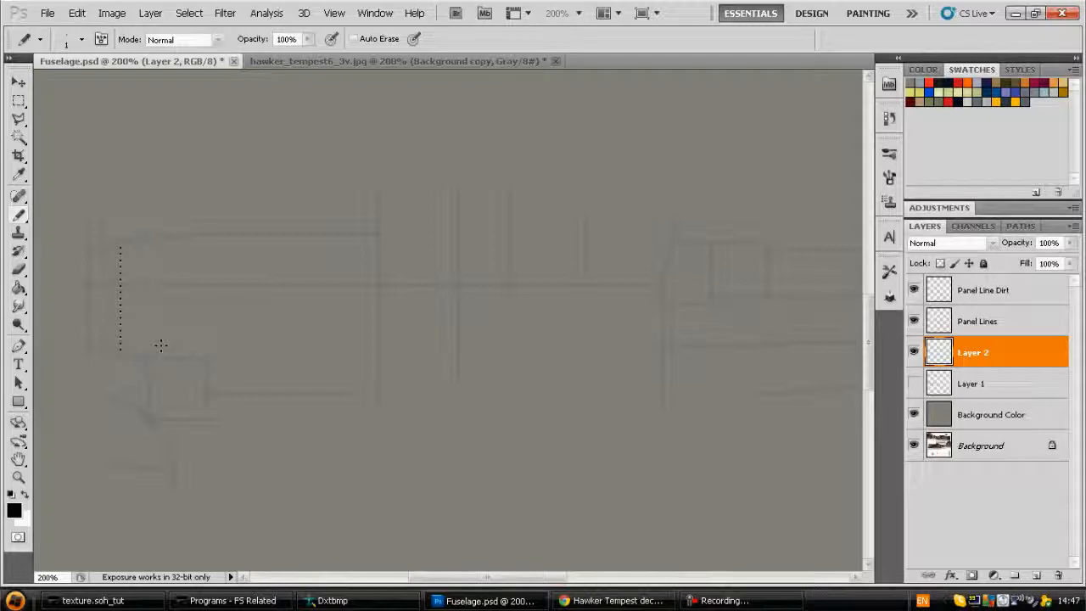
Make white the foreground colour, and redo and undo Layer 2's bevel and 0% fill for comparison
left_click(24, 496)
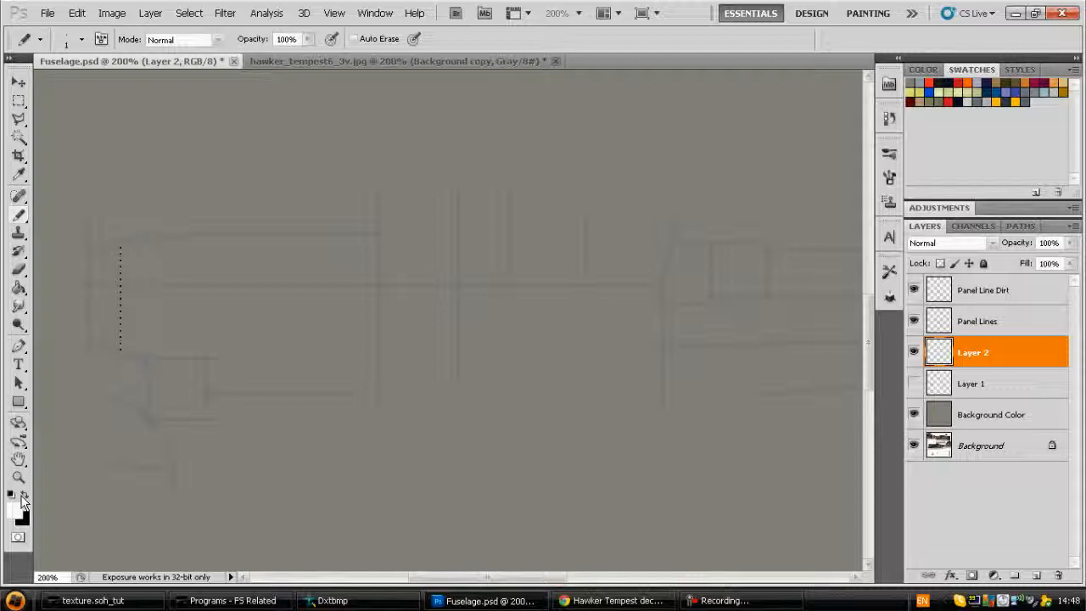
key("ctrl+shift+z")
key("ctrl+shift+z")
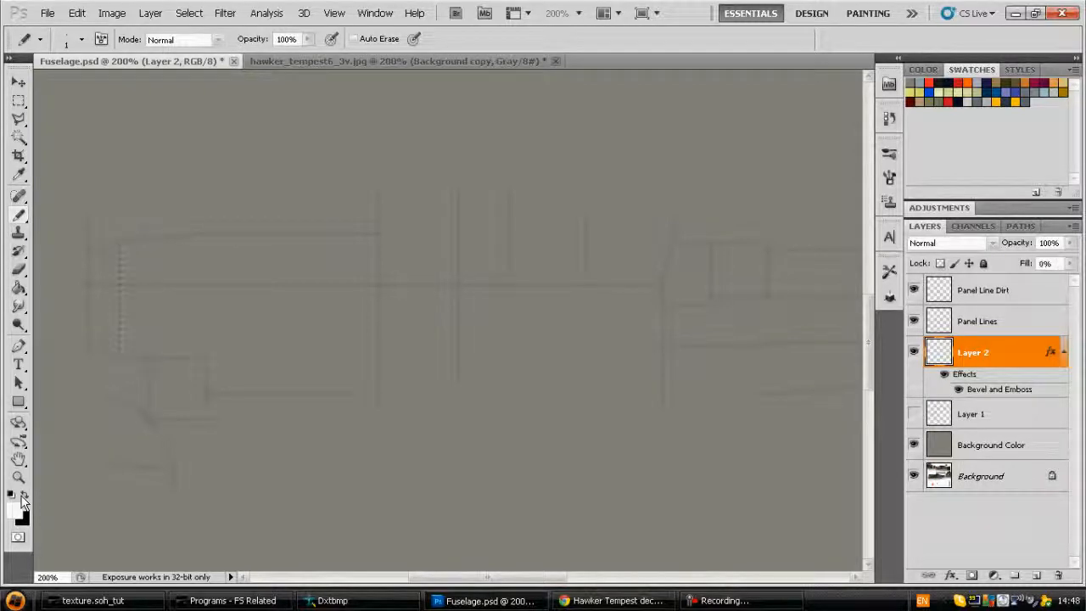
key("ctrl+alt+z")
key("ctrl+alt+z")
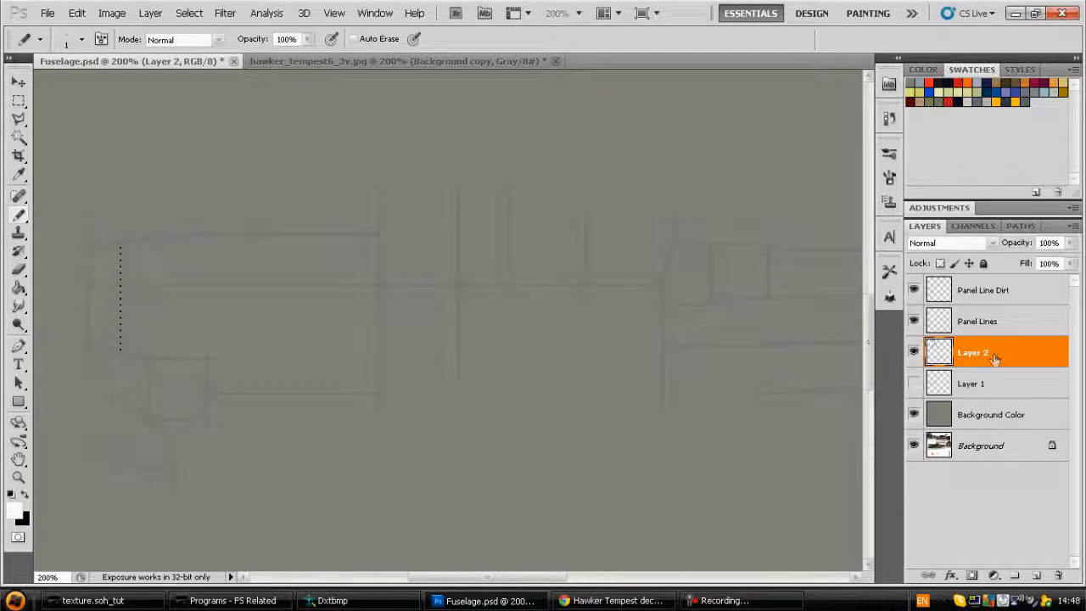
Go through the preferences from General to Performance and examine the memory usage, history states, cache and G:\ scratch disk settings
left_click(78, 14)
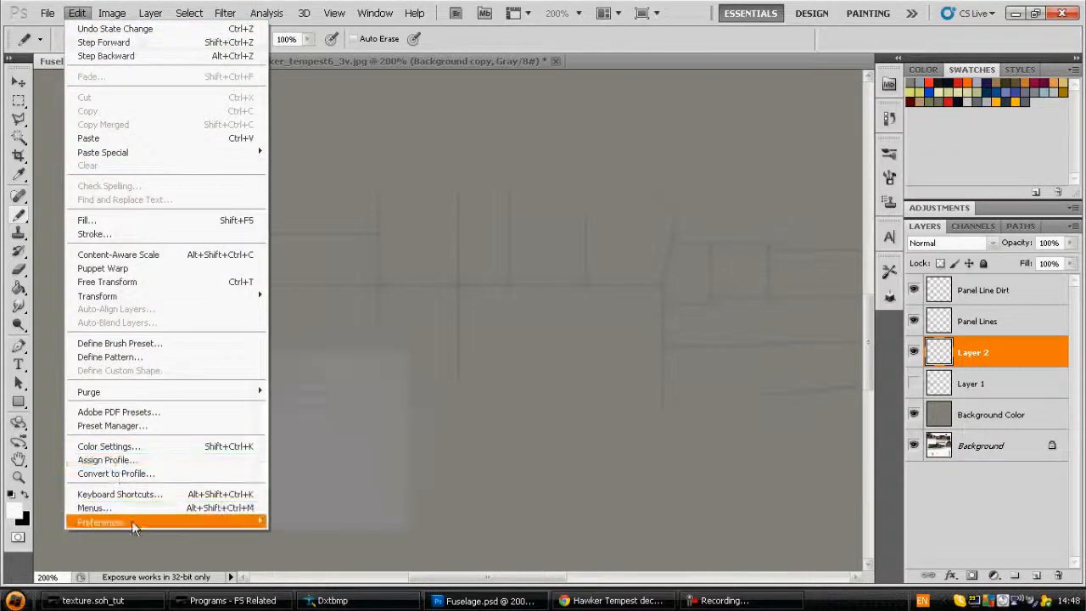
mouse_move(133, 524)
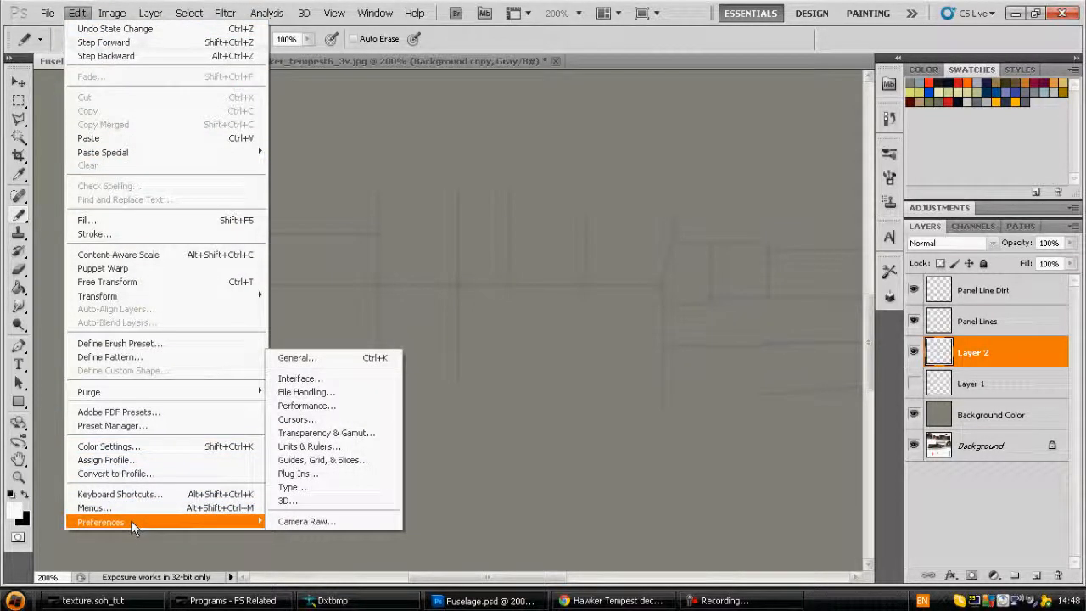
left_click(347, 363)
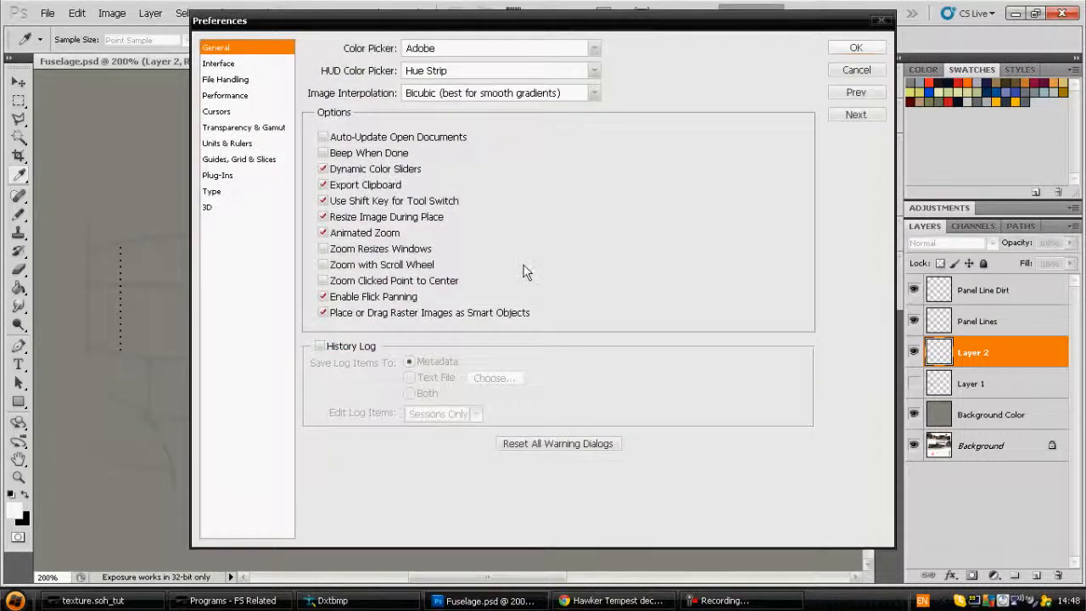
left_click(859, 115)
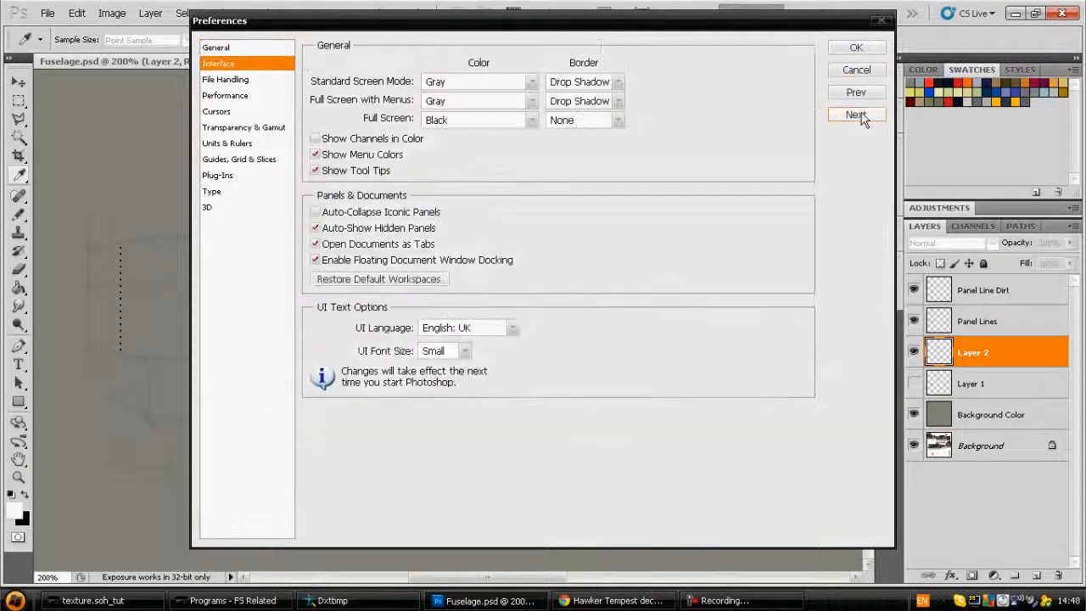
left_click(858, 114)
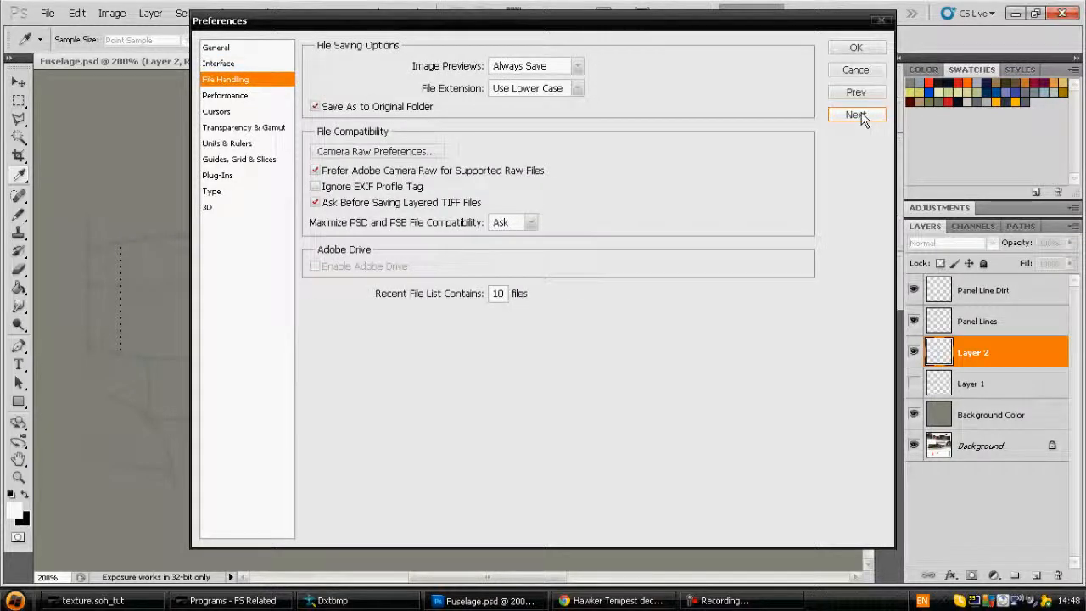
left_click(858, 115)
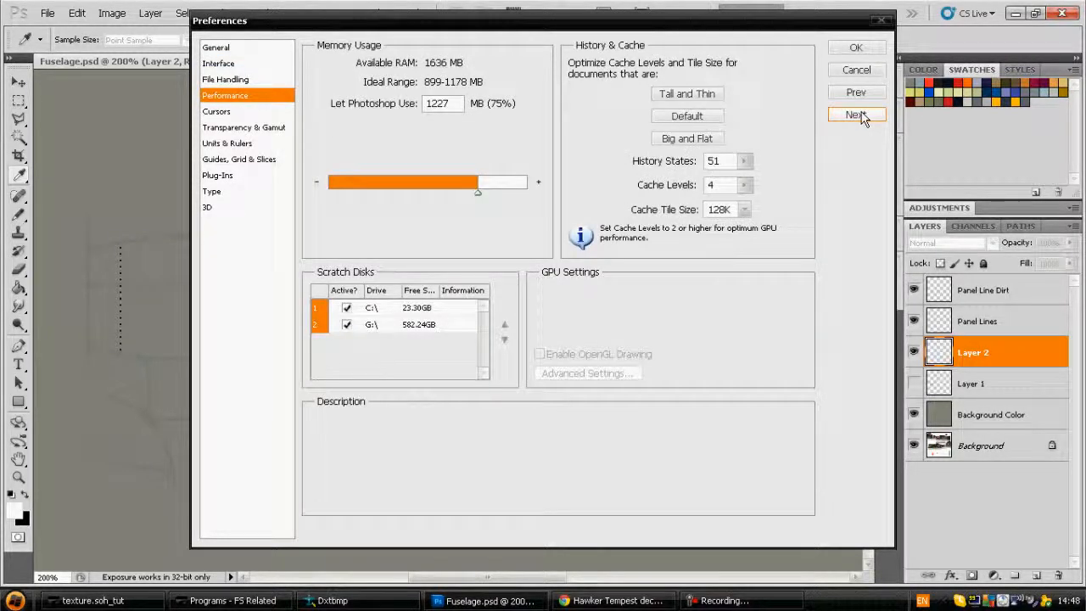
mouse_move(741, 161)
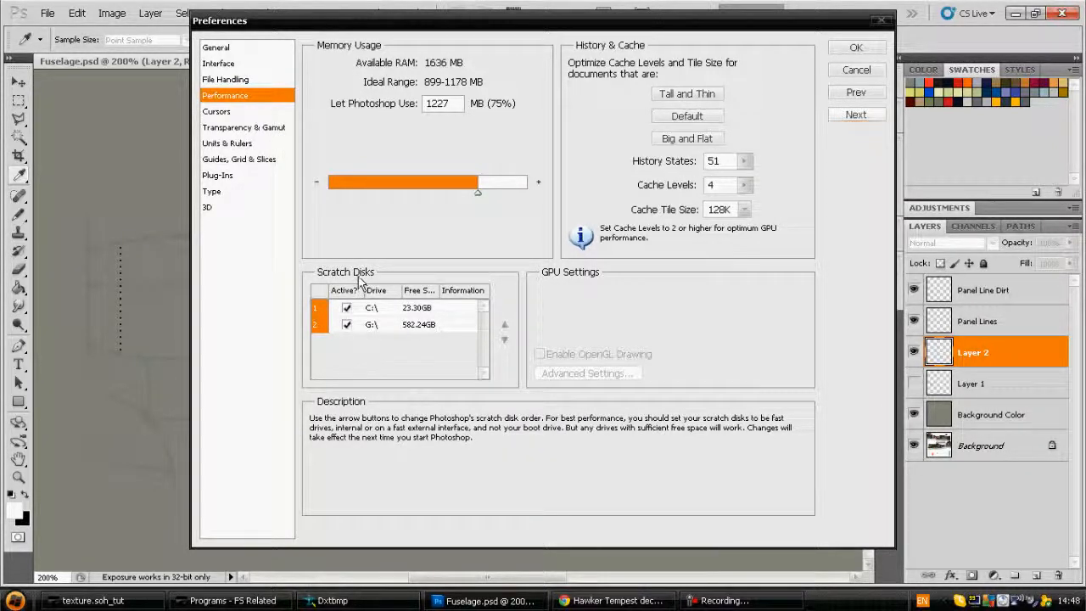
left_click(391, 328)
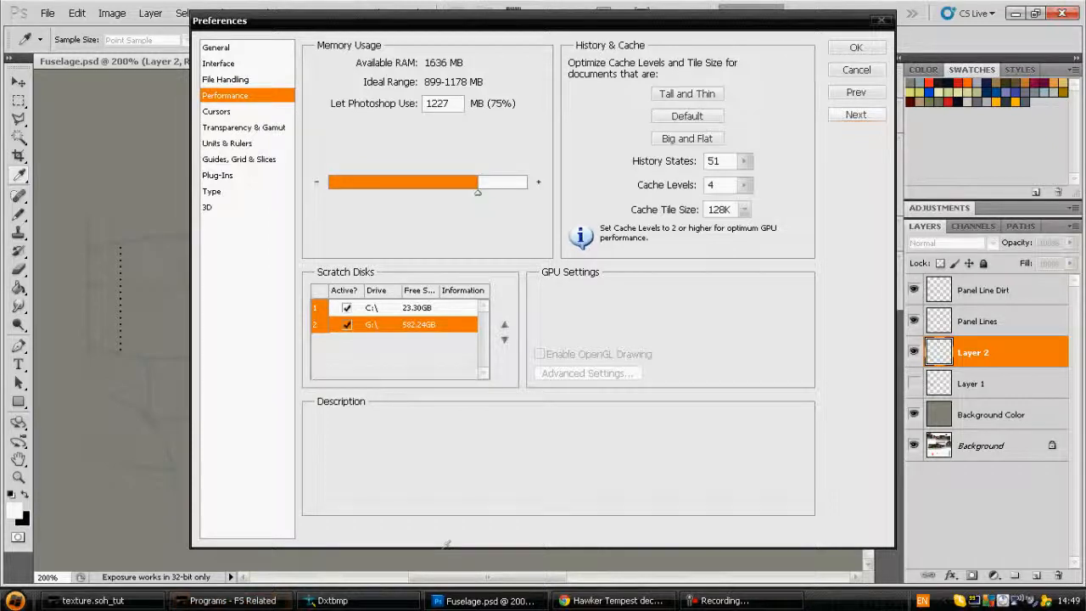
mouse_move(685, 185)
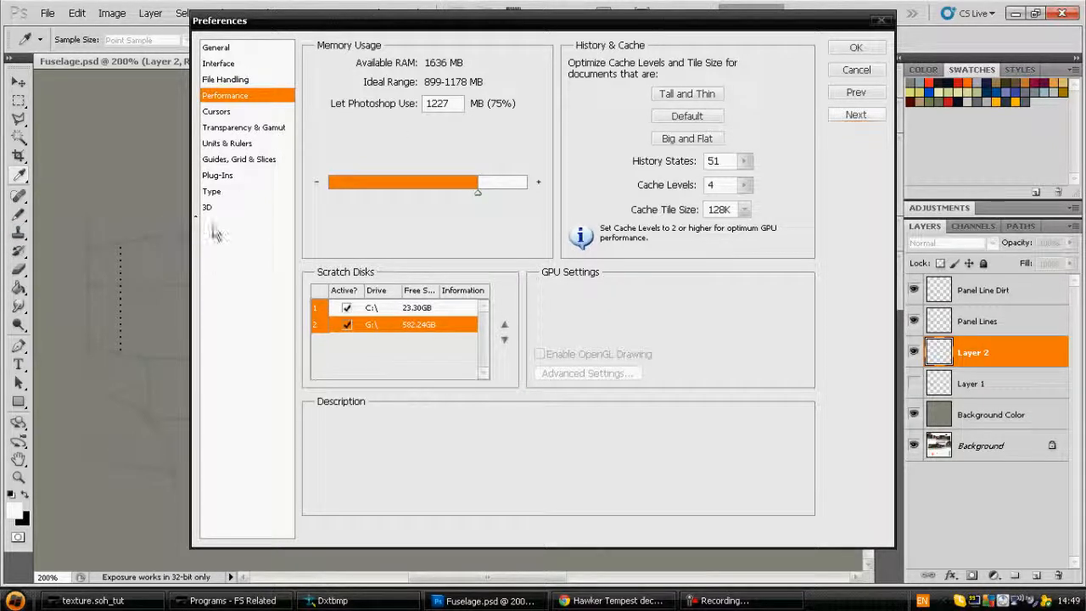
Set the painting cursor to Normal Brush Tip, and paint and undo a white test stroke with the Brush tool above the panel lines
left_click(217, 112)
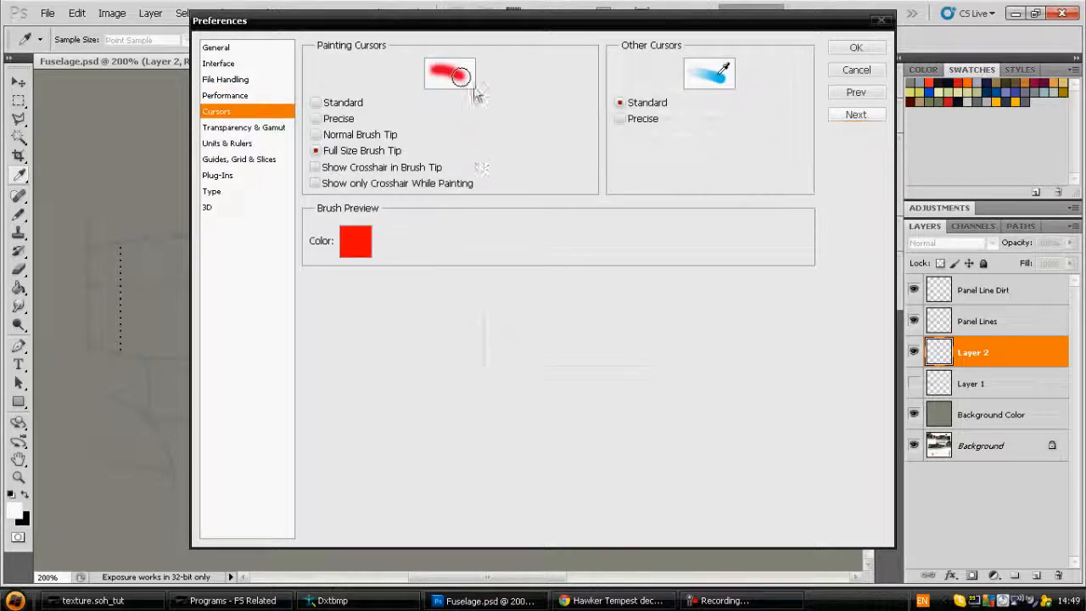
left_click(315, 134)
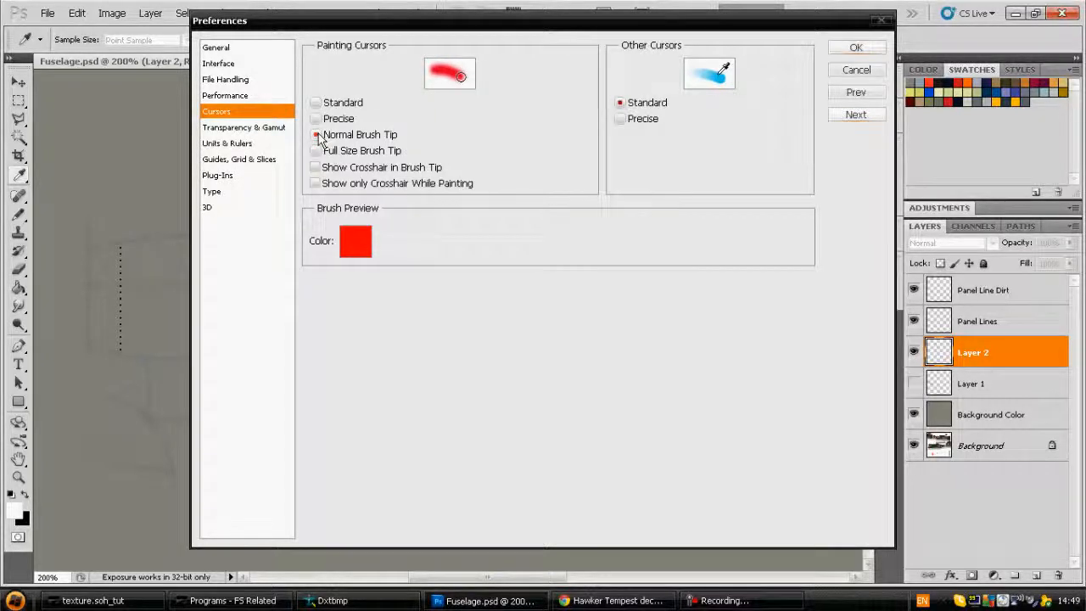
left_click(855, 48)
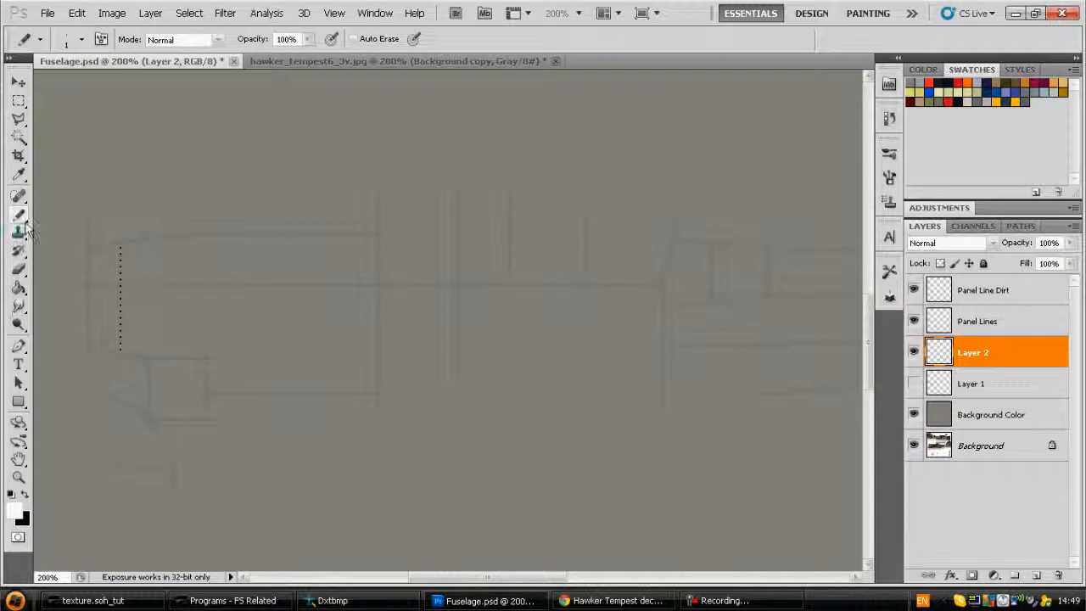
left_click_drag(24, 213, 56, 212)
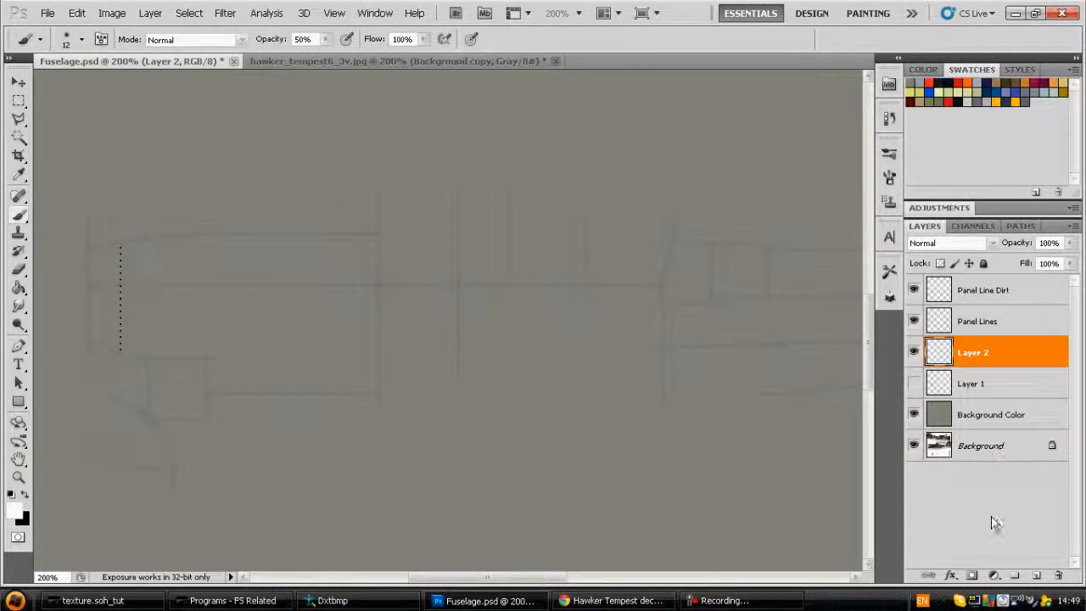
left_click(284, 130)
left_click_drag(284, 129, 366, 120)
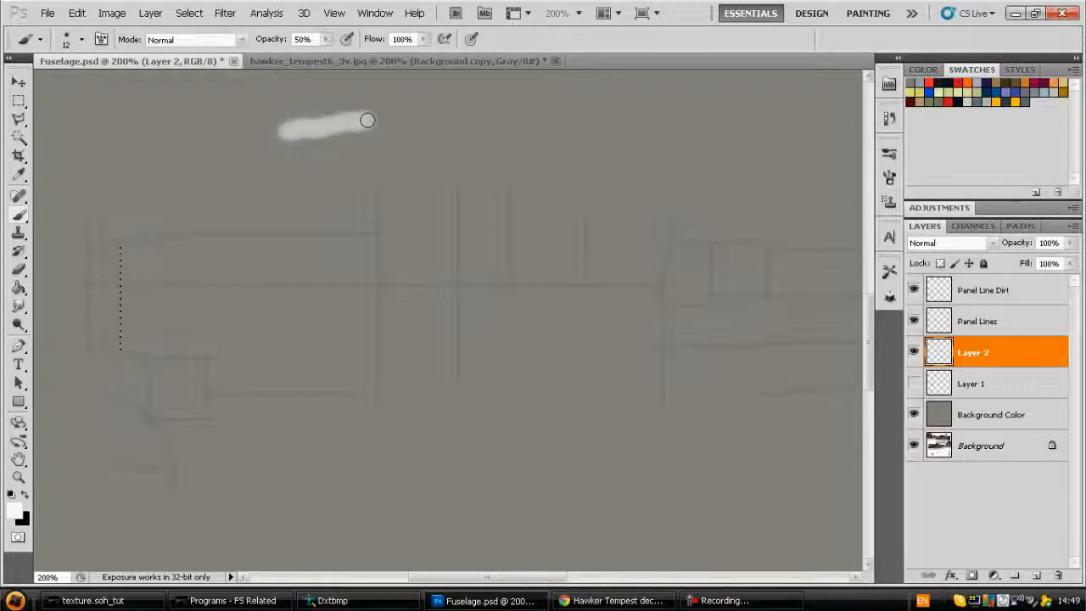
key("ctrl+z")
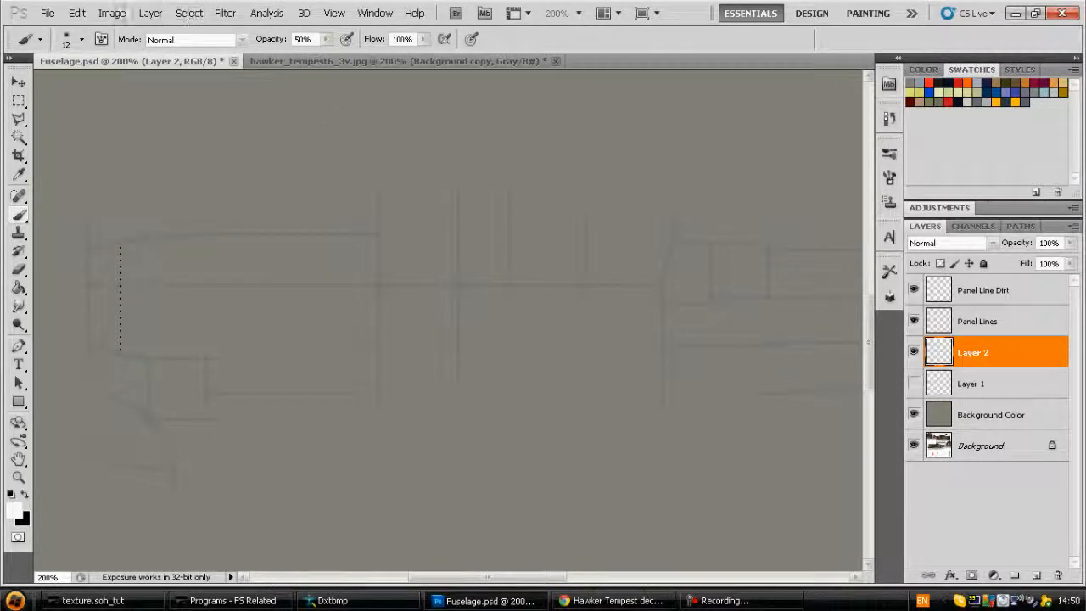
Set the painting cursor back to Full Size Brush Tip, and paint and undo another white test stroke above the panel lines
left_click(76, 13)
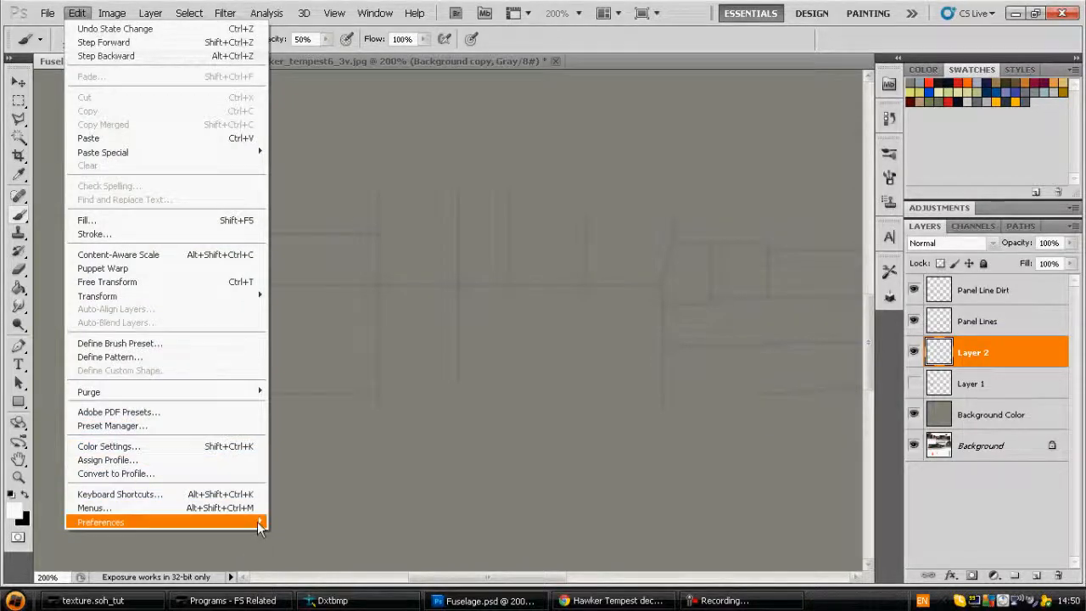
mouse_move(259, 524)
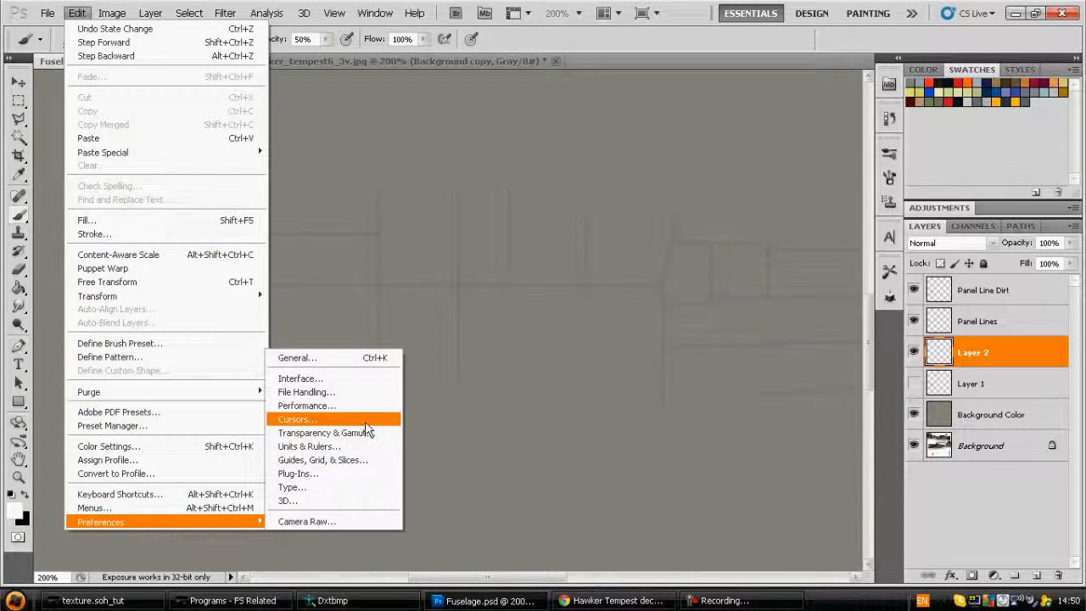
left_click(356, 419)
left_click(317, 150)
left_click(856, 47)
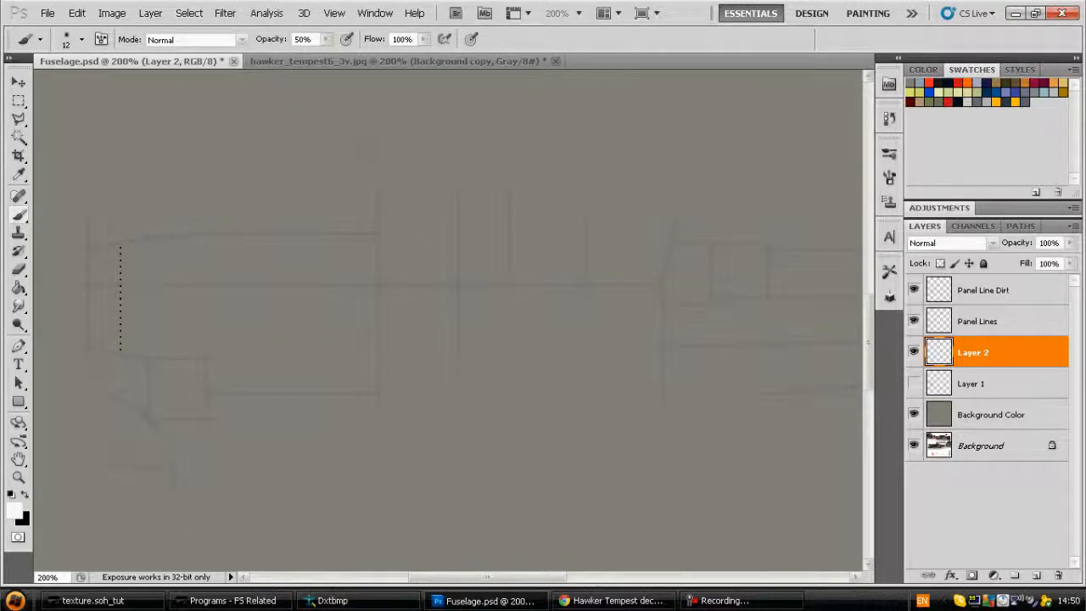
left_click_drag(351, 140, 464, 133)
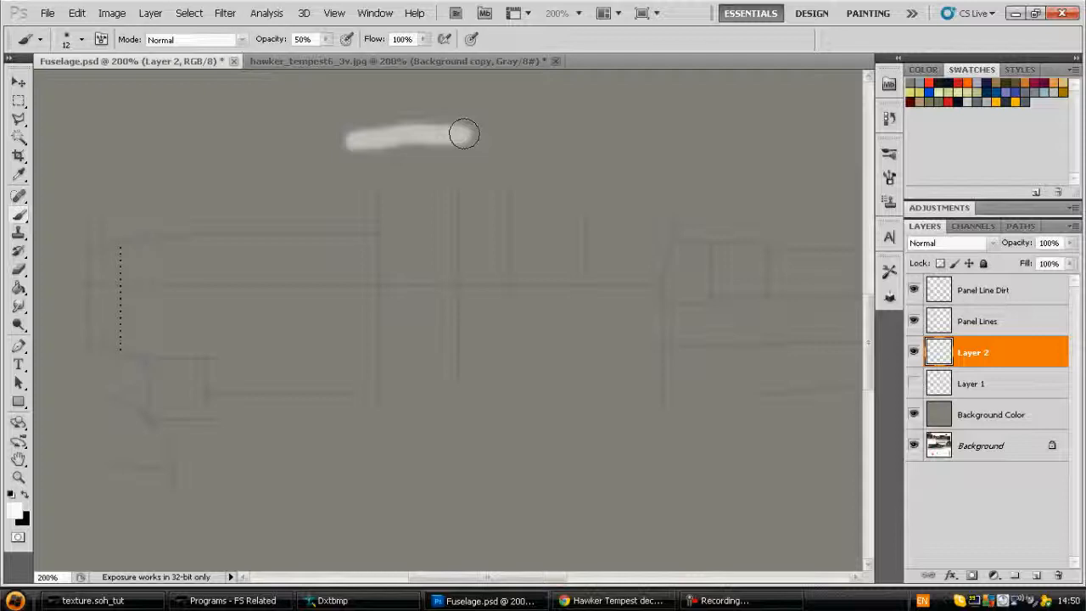
key("ctrl+z")
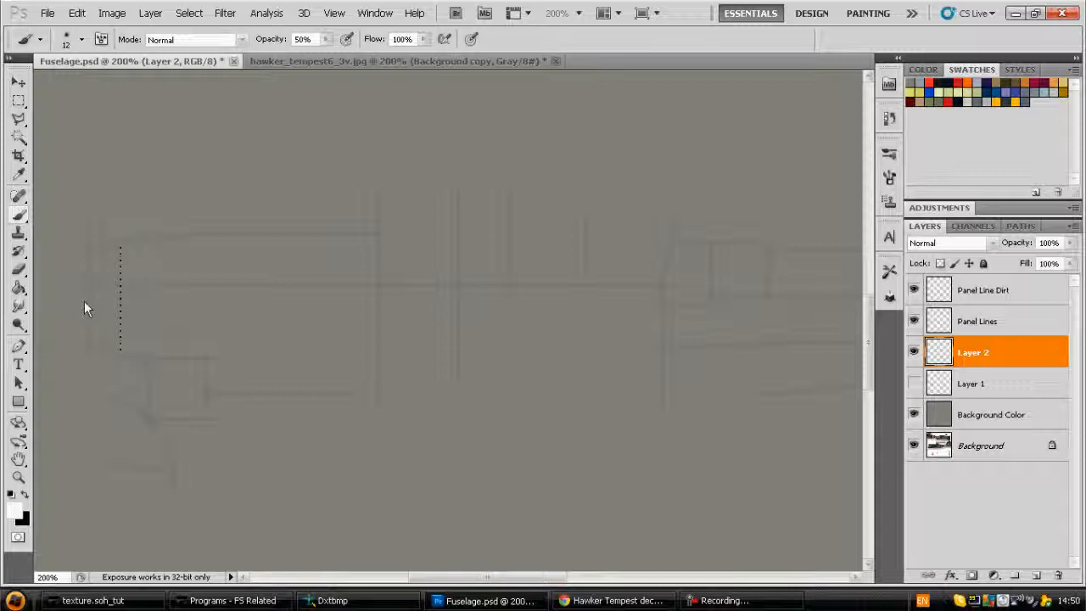
Duplicate Layer 2 as Layer 2 copy and nudge the copied rivet dots slightly down and to the right
left_click(19, 83)
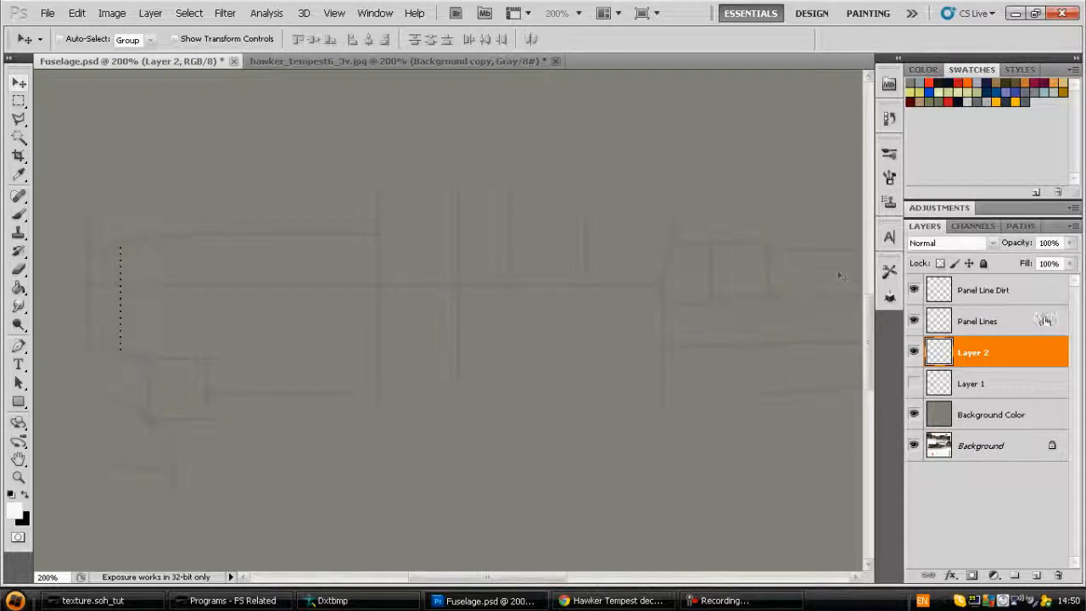
right_click(1008, 357)
left_click(971, 87)
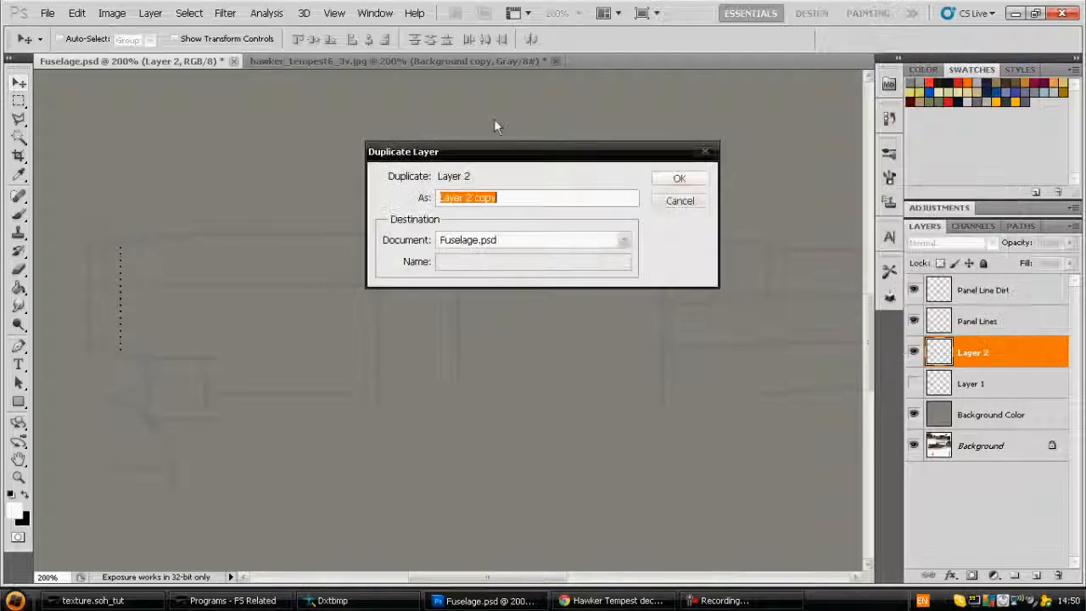
left_click(690, 179)
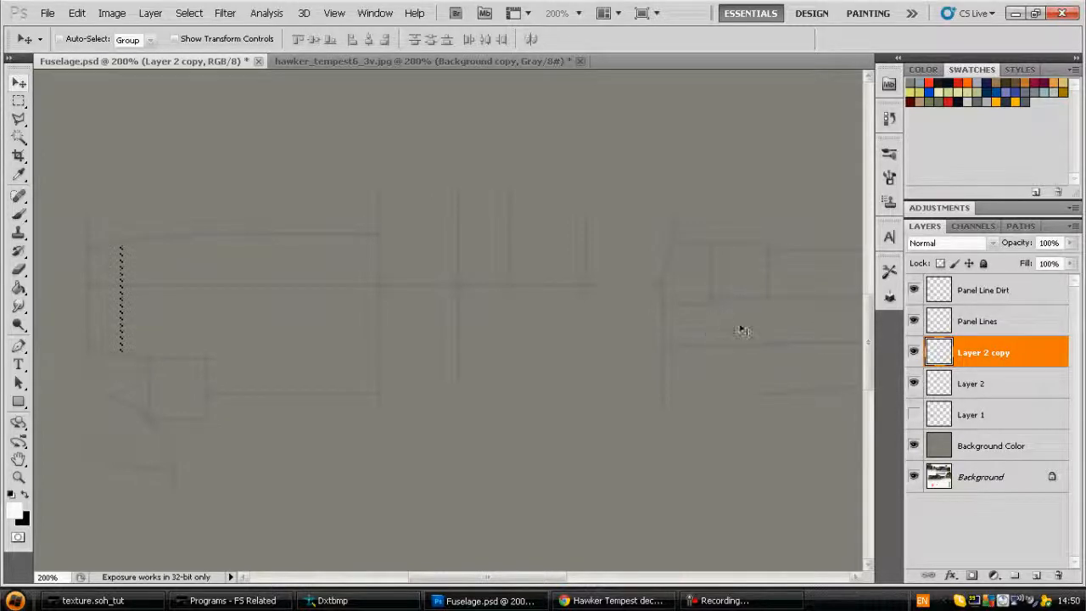
Add a new layer above Layer 2 copy, clip it to that layer and fill it with white
left_click(1034, 576)
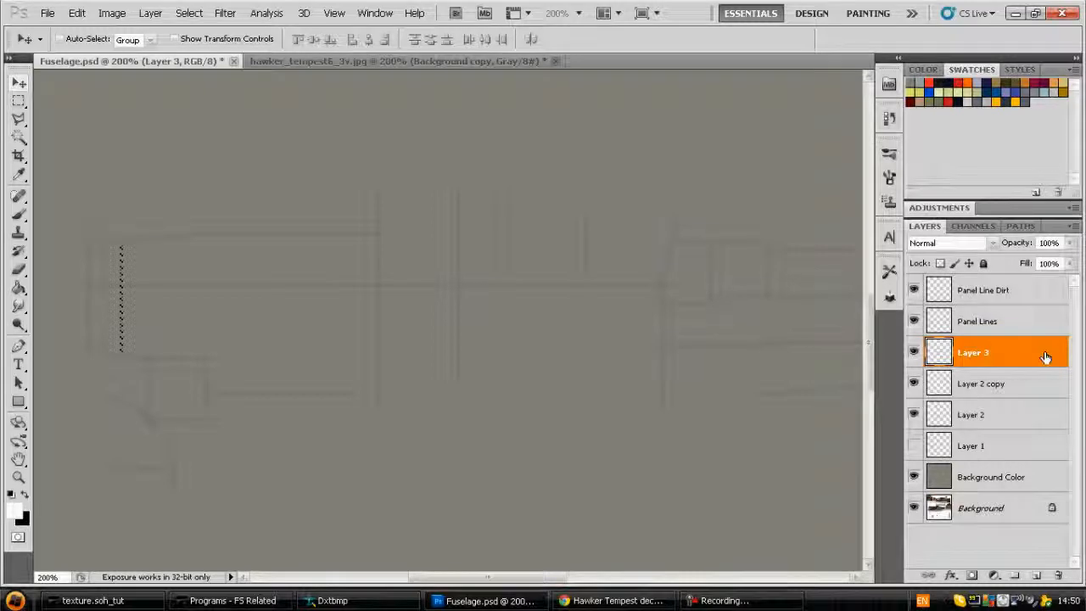
right_click(1044, 355)
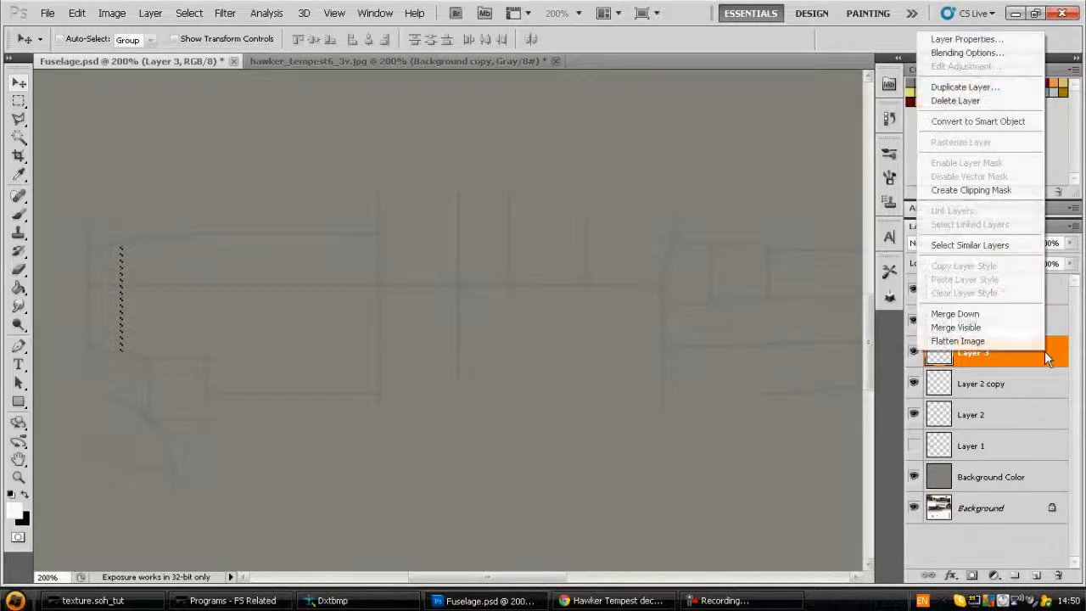
left_click(994, 197)
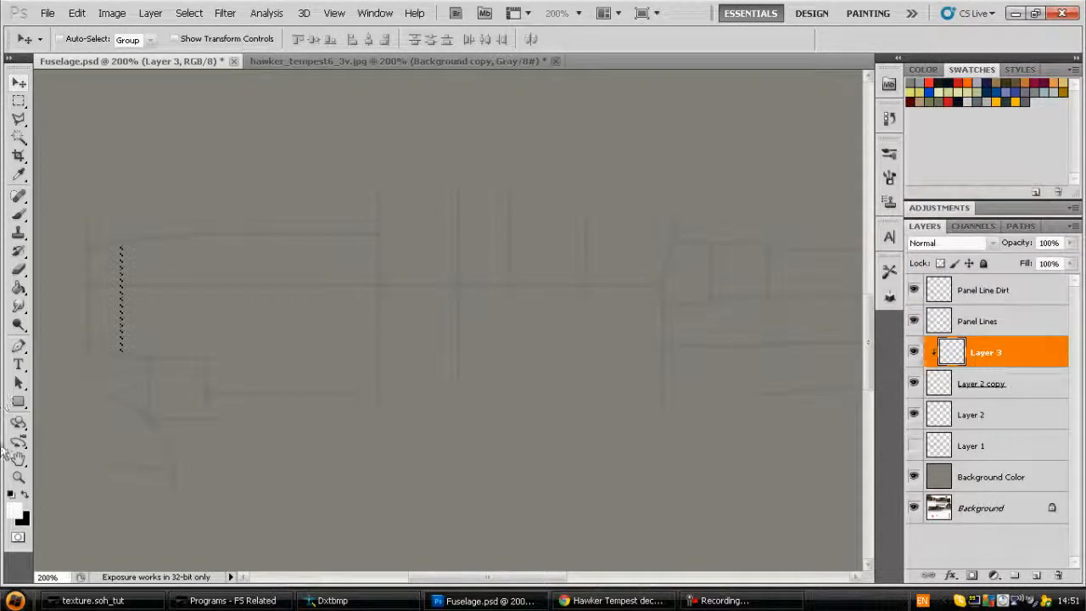
left_click(19, 288)
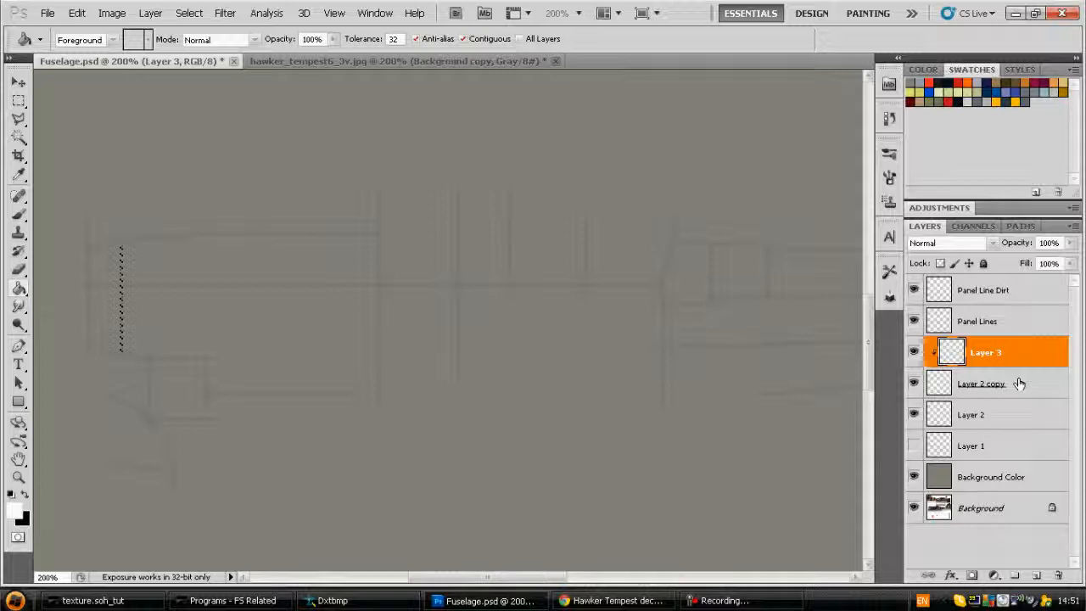
left_click(243, 289)
Release Layer 3's clipping mask to show its white fill, and clip it to Layer 2 copy again
right_click(1016, 363)
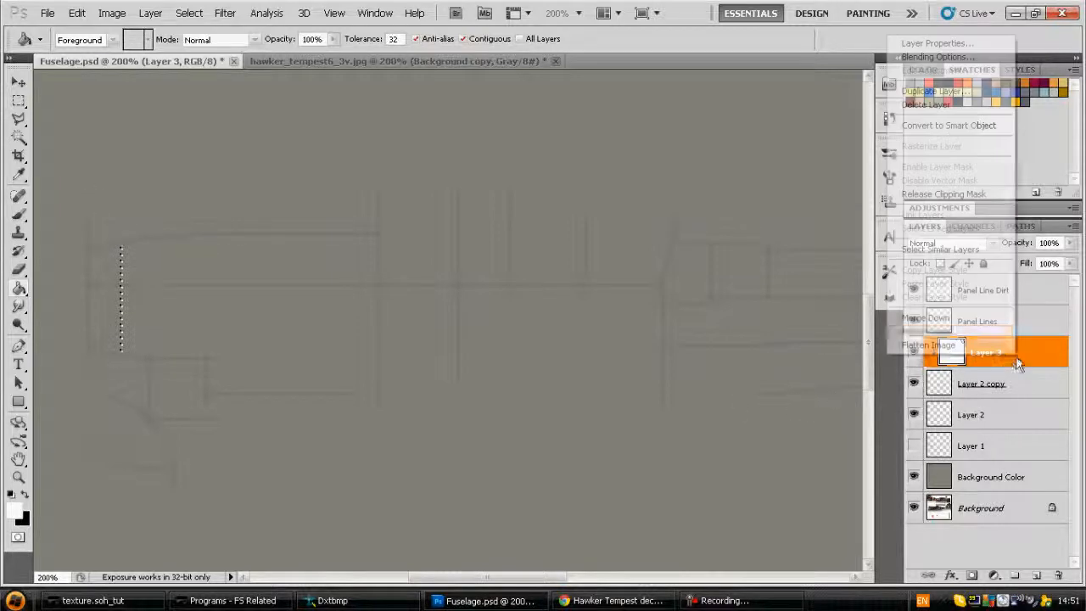
left_click(934, 197)
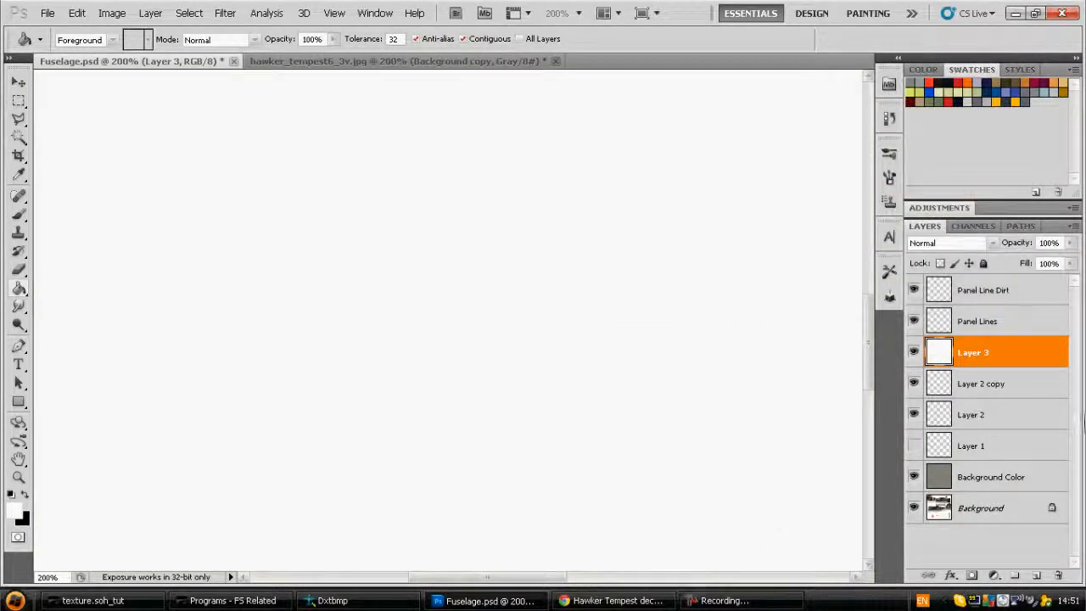
right_click(1026, 363)
left_click(942, 197)
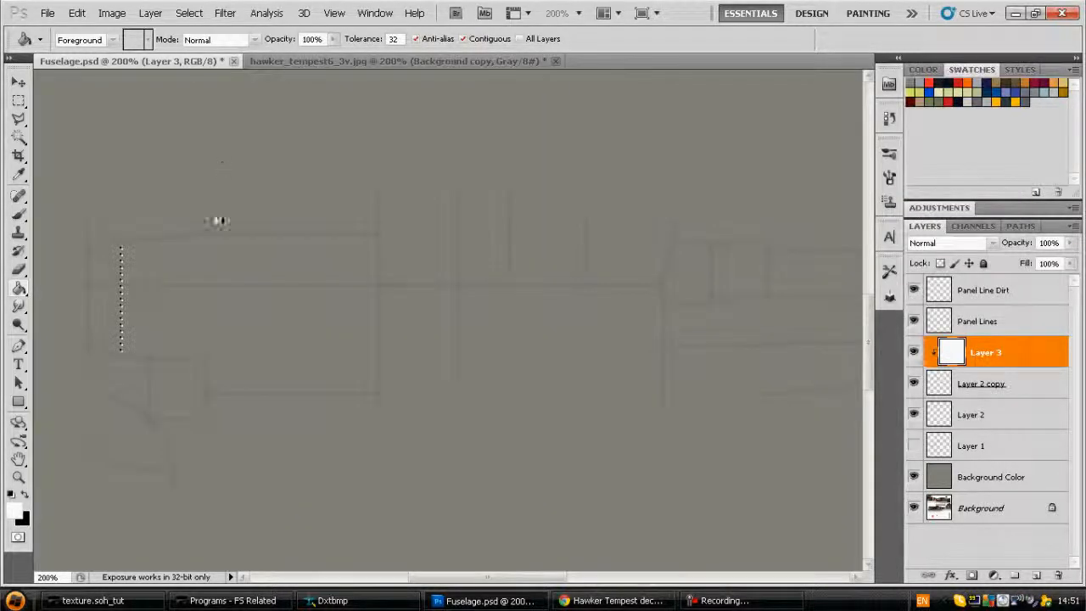
Merge Layer 3 down into Layer 2 copy, and merge the result down into Layer 2
right_click(1004, 355)
left_click(959, 314)
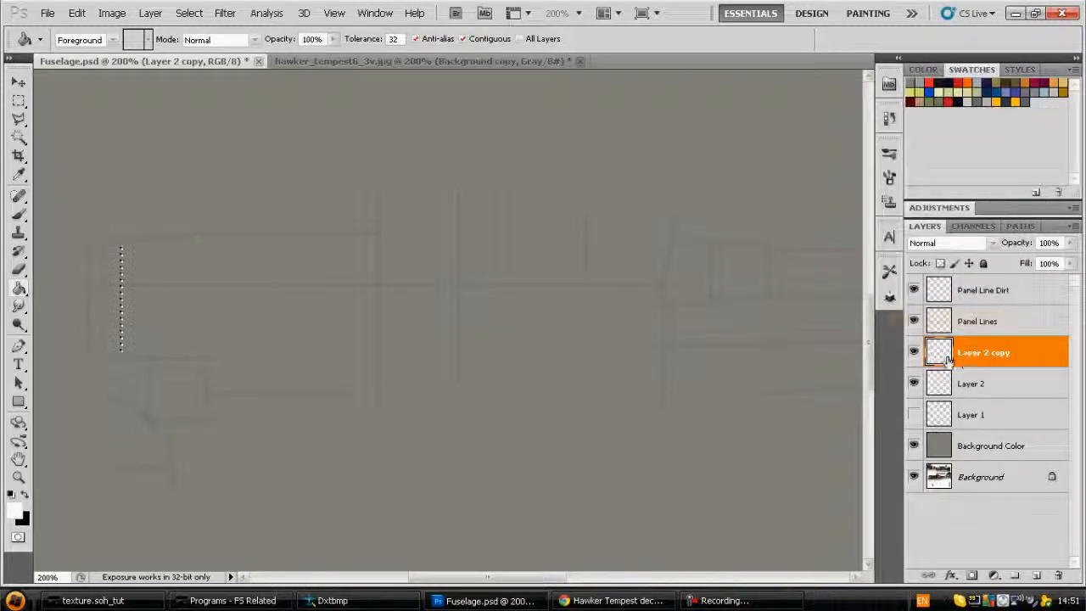
right_click(1039, 354)
left_click(950, 314)
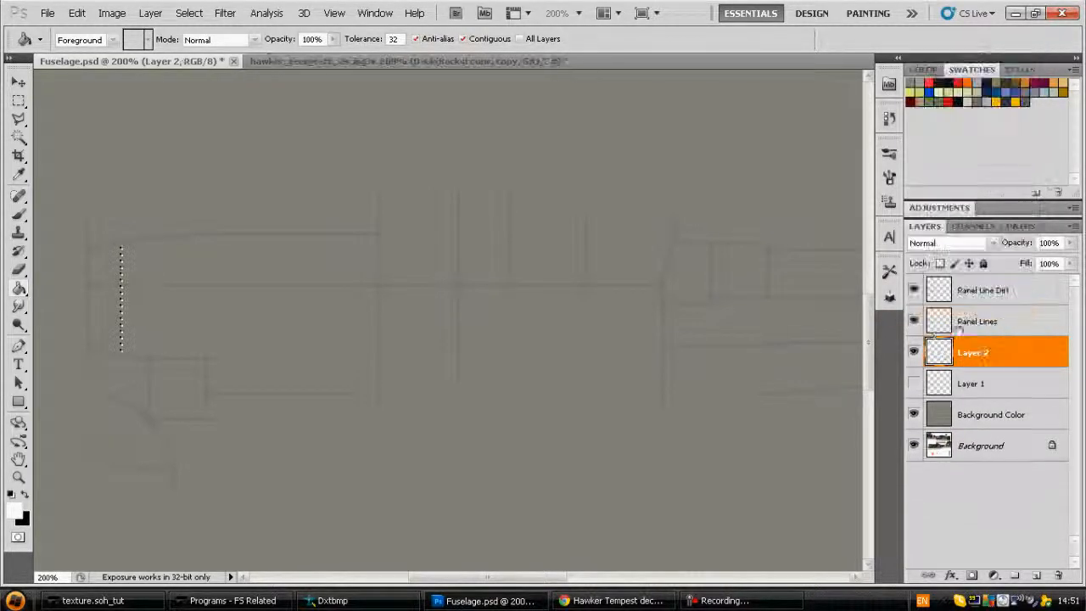
Toggle Layer 2's visibility off and on twice to examine the merged rivet line
left_click(912, 353)
left_click(912, 352)
left_click(912, 353)
left_click(912, 353)
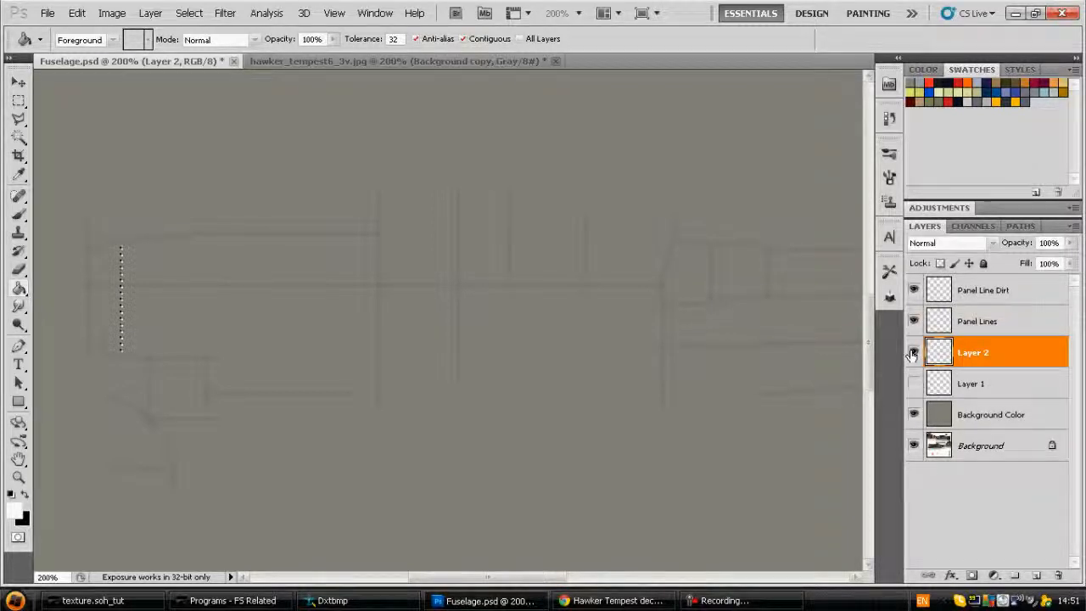
Apply a Gaussian Blur with a radius of 0.4 pixels to the rivet line on Layer 2
left_click(225, 13)
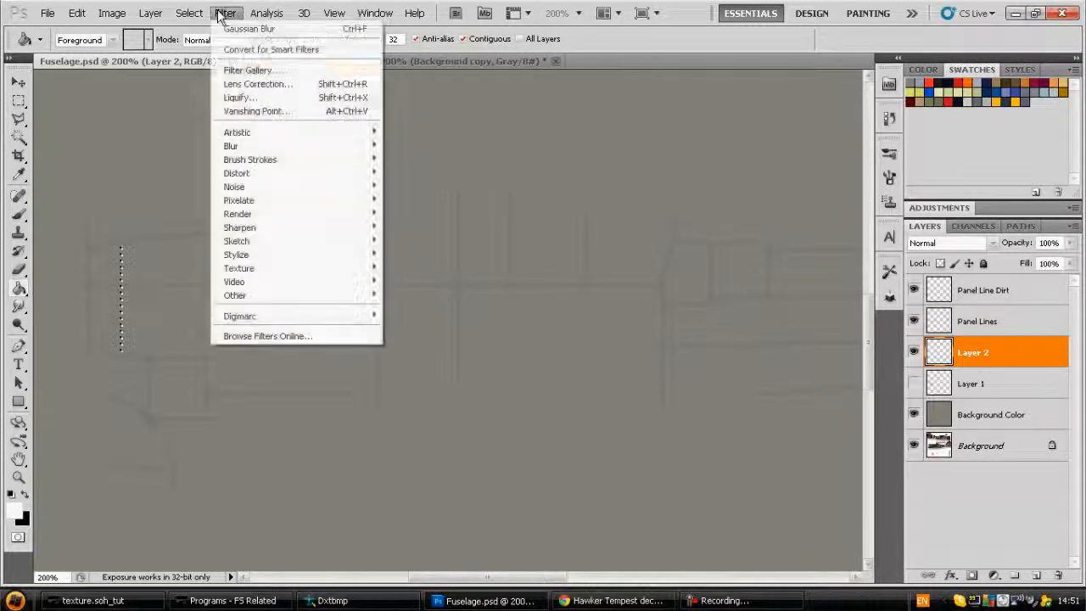
mouse_move(266, 145)
left_click(427, 201)
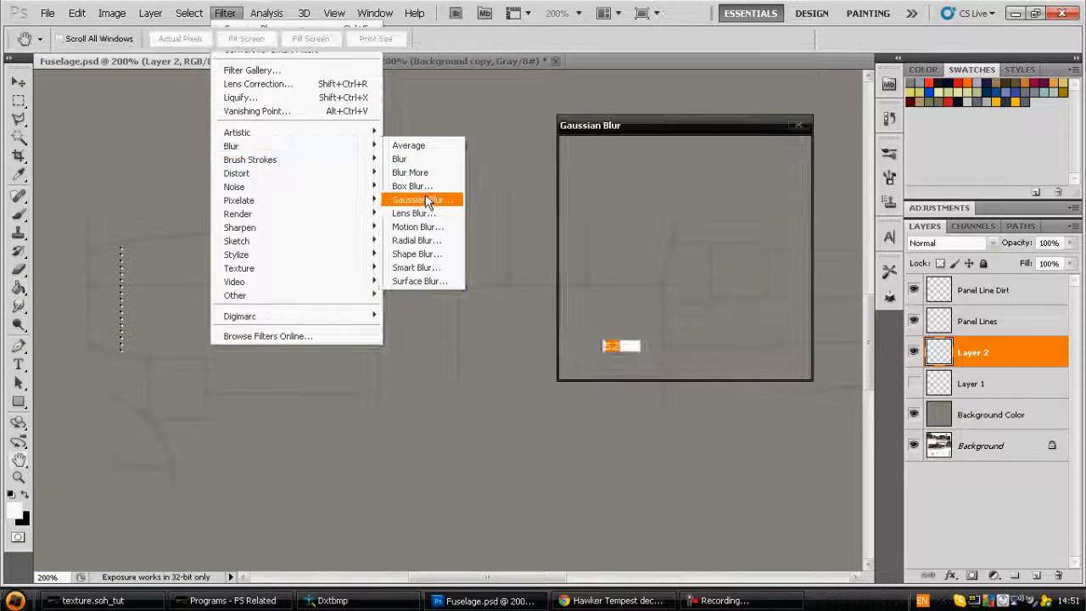
left_click_drag(609, 369, 578, 373)
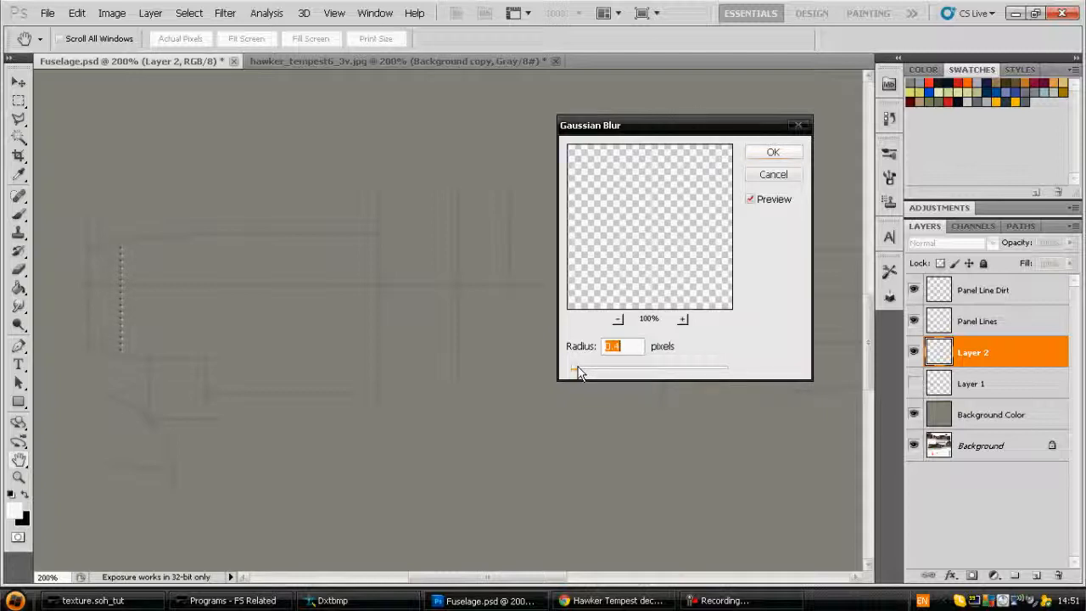
left_click(772, 152)
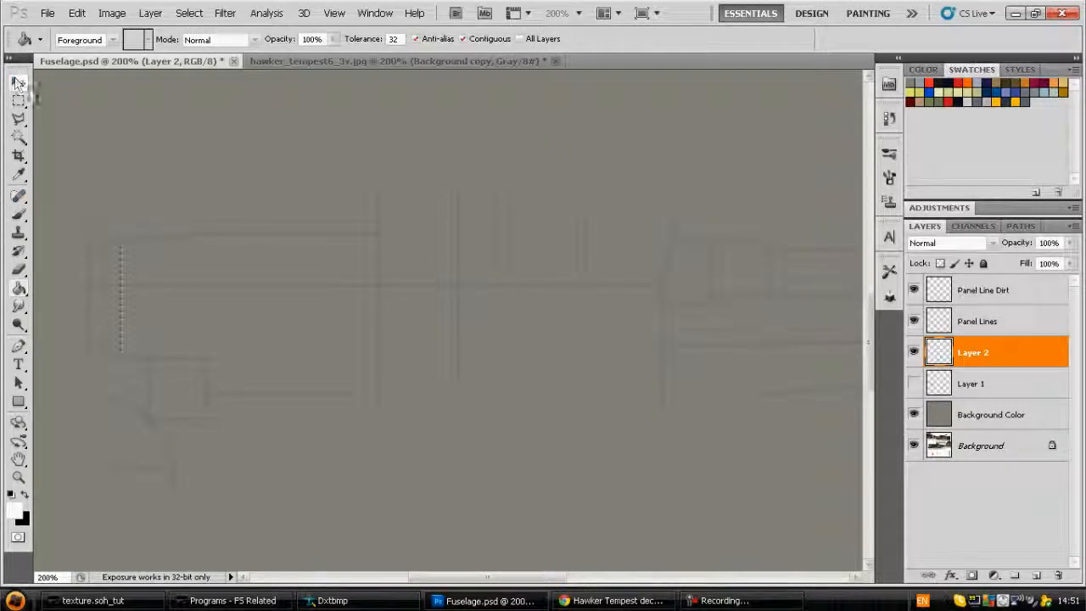
Set Layer 2's blending mode to Overlay and lower its opacity to 14%
left_click(17, 83)
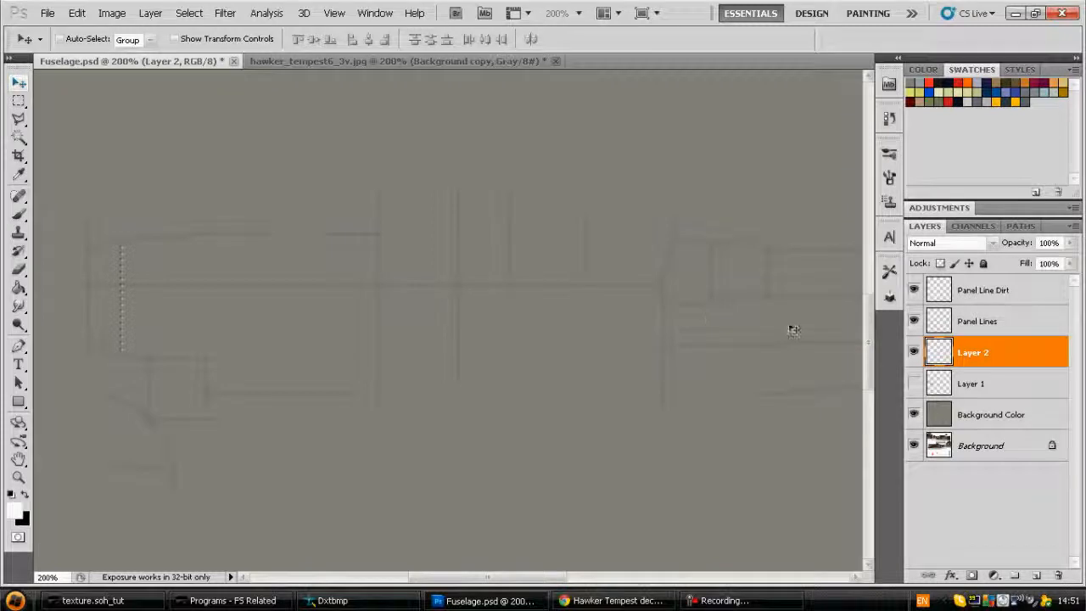
left_click(990, 243)
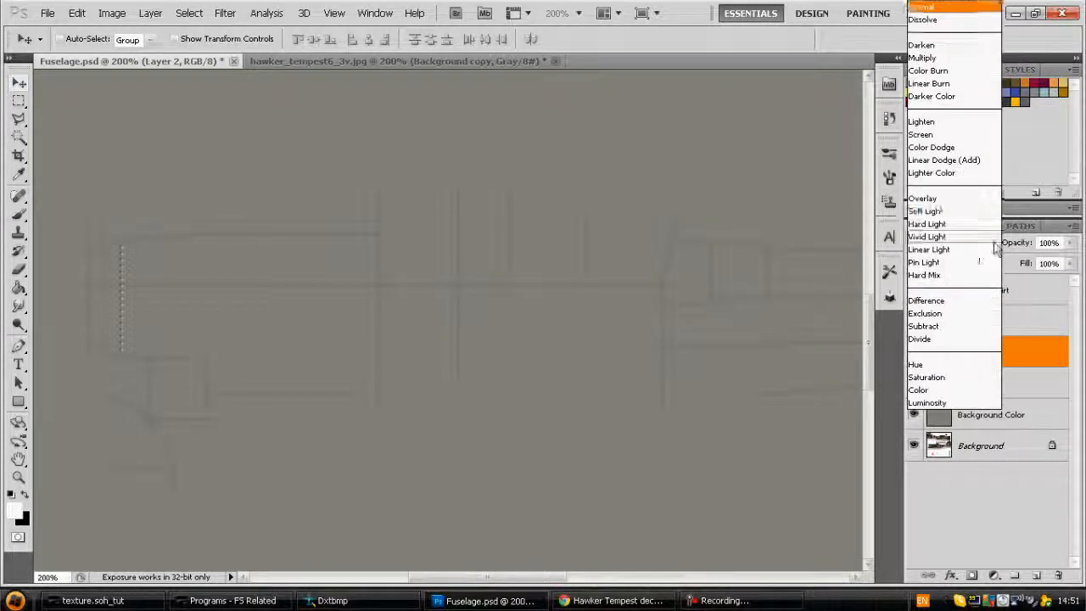
left_click(980, 199)
left_click_drag(1070, 245, 1001, 264)
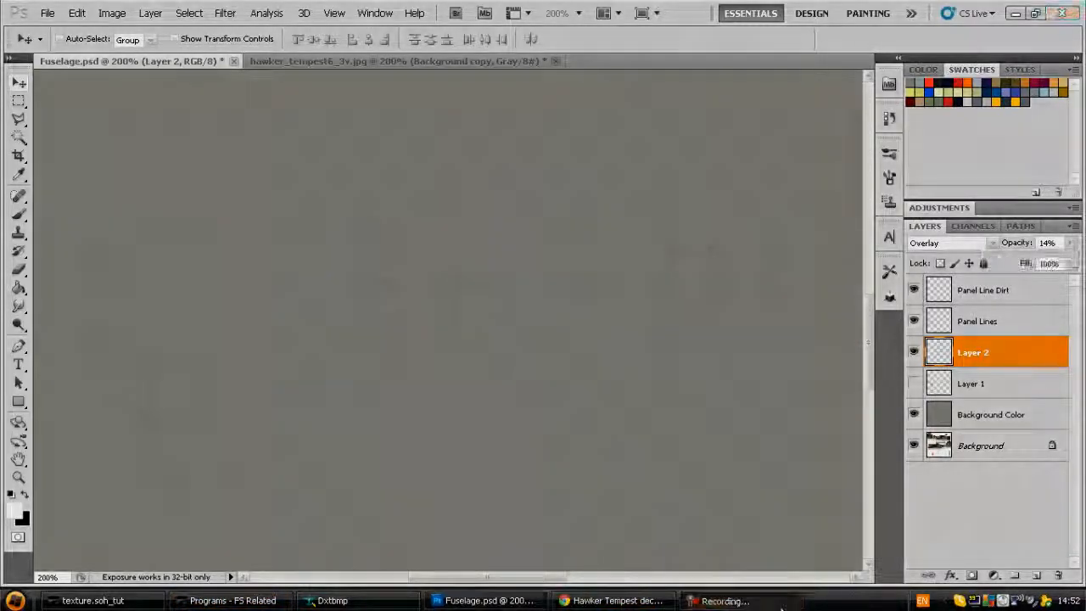
left_click(782, 606)
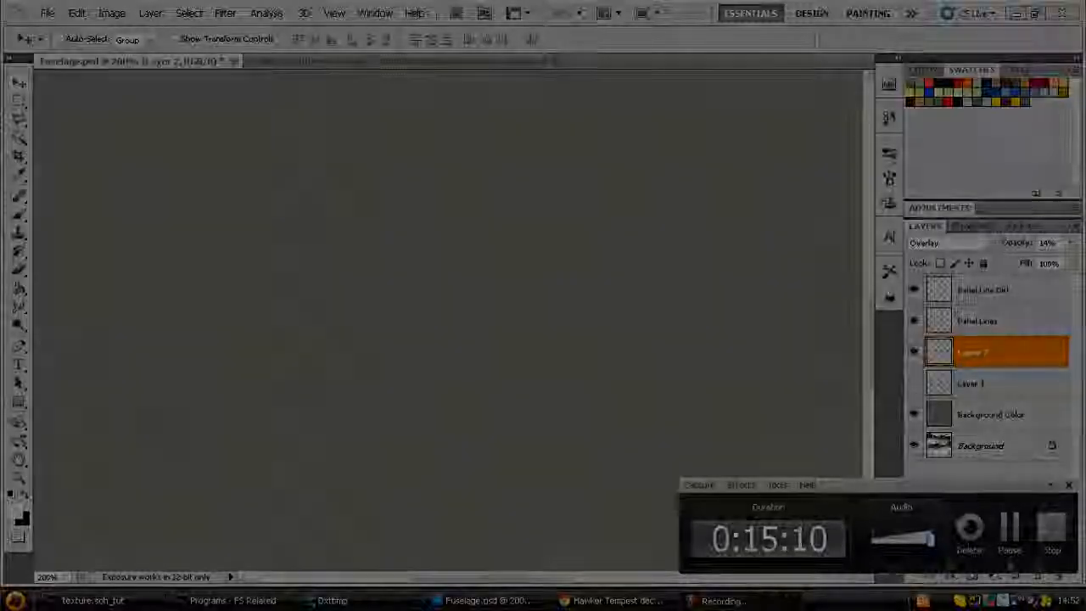